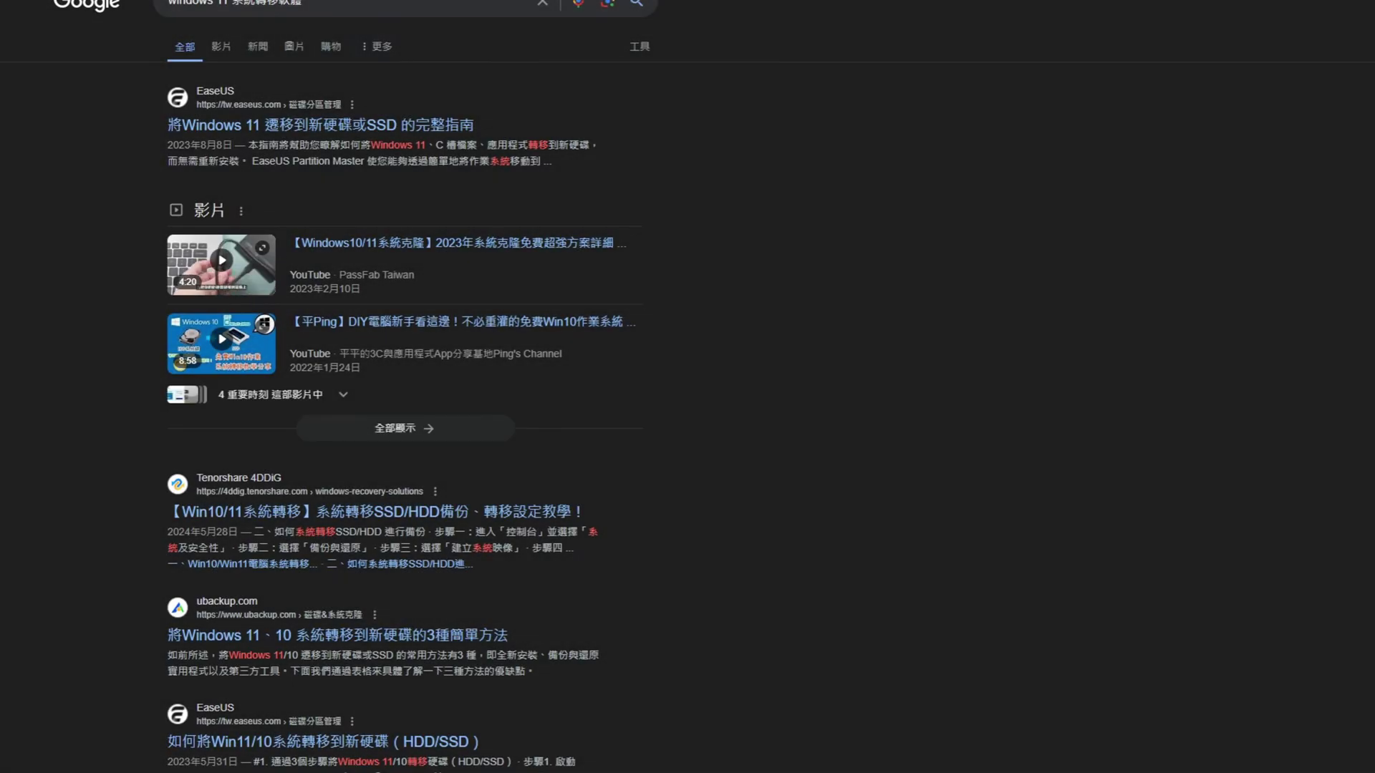
Step: Look through the Google search results about Windows 11 system-transfer software
scroll(401, 386, down, 2)
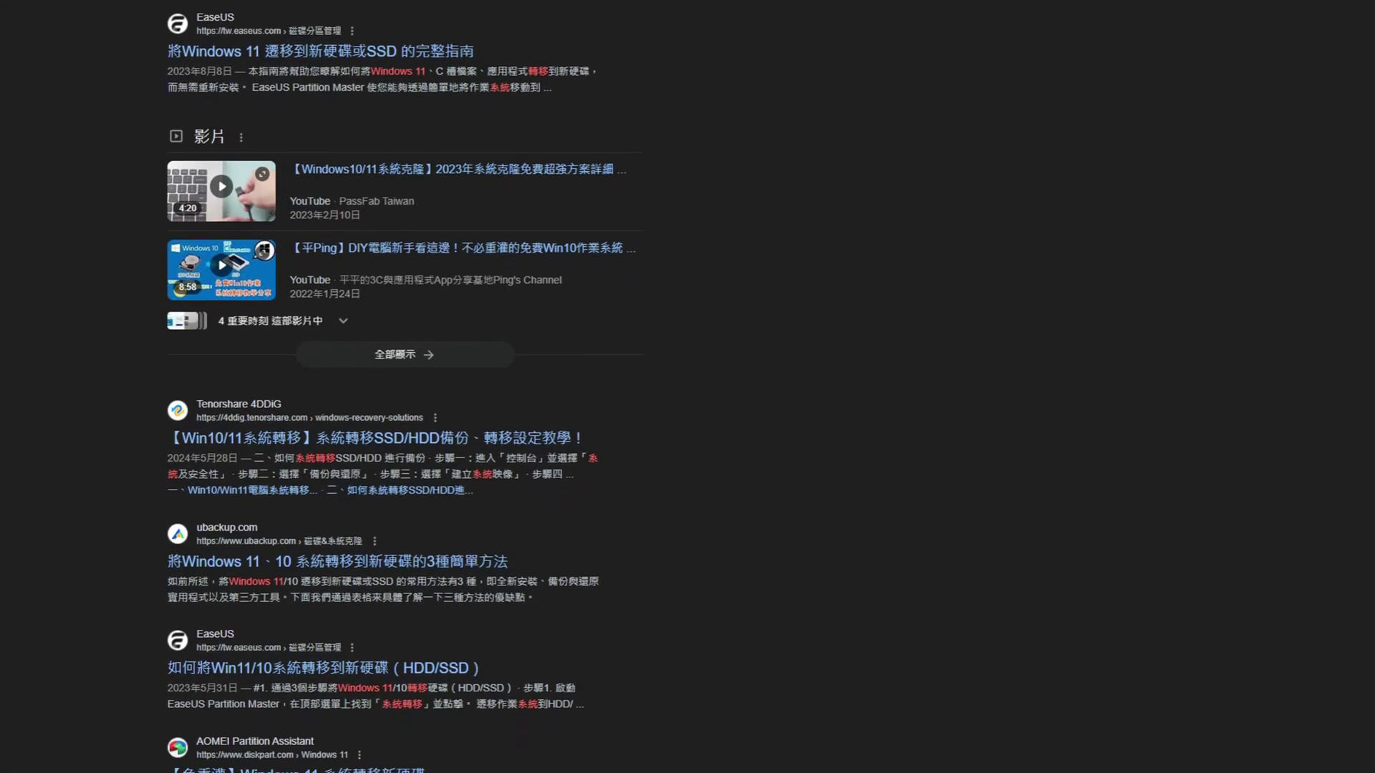
scroll(401, 387, down, 4)
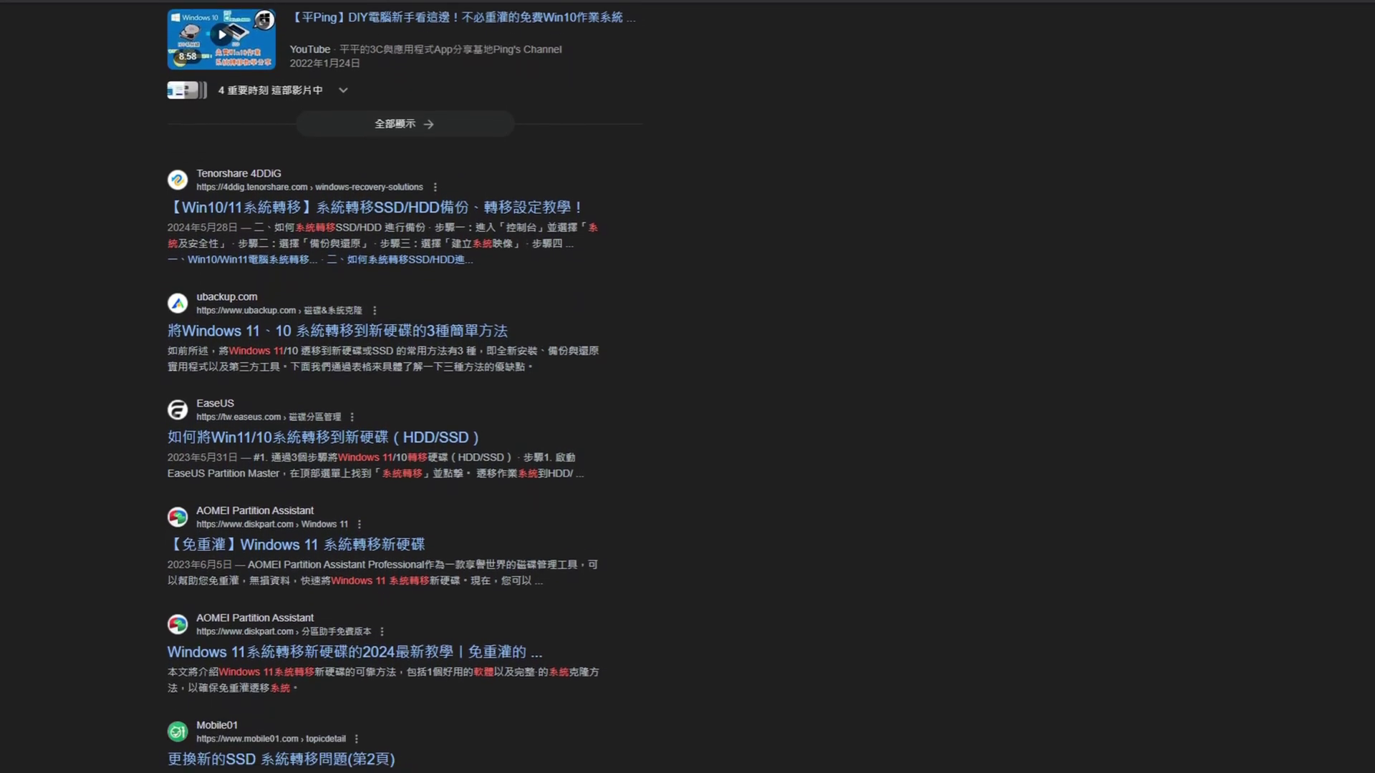
scroll(401, 386, down, 5)
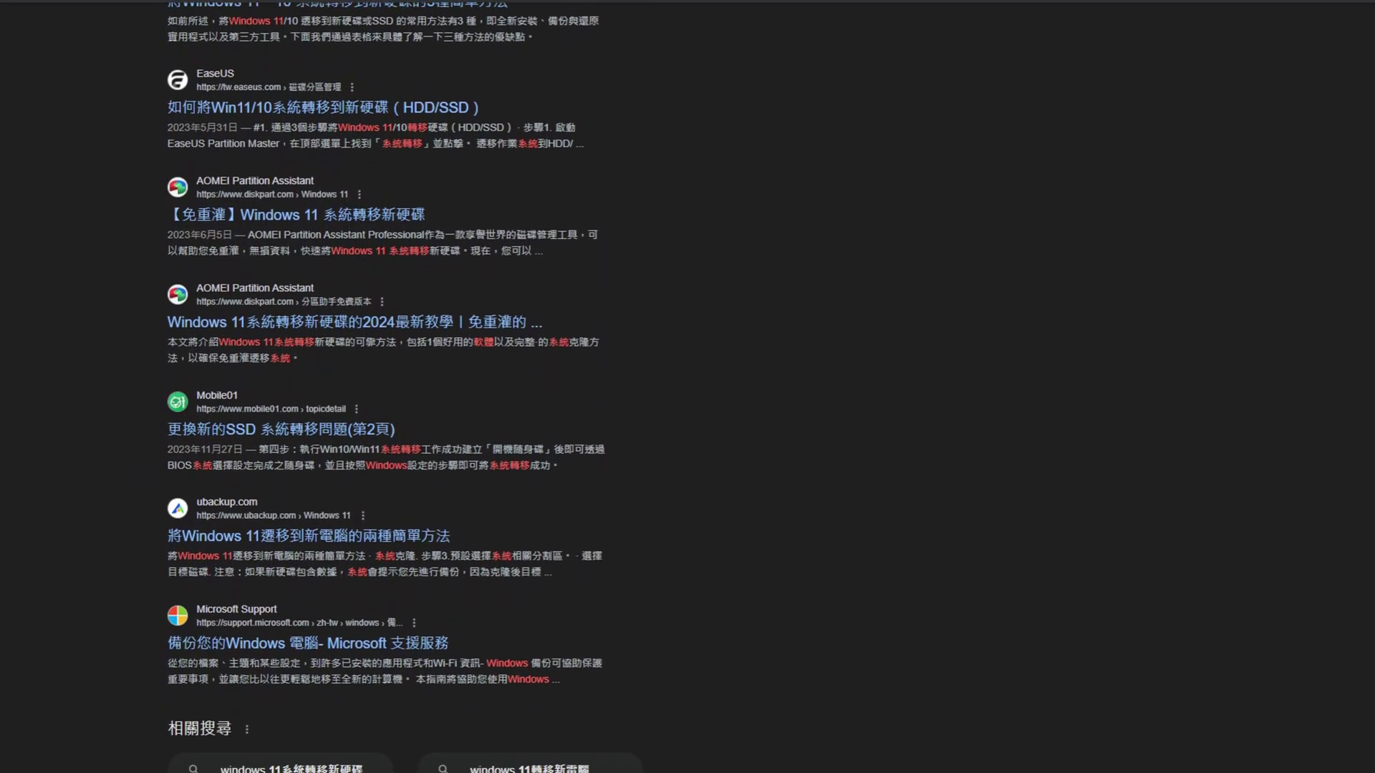
scroll(401, 387, up, 5)
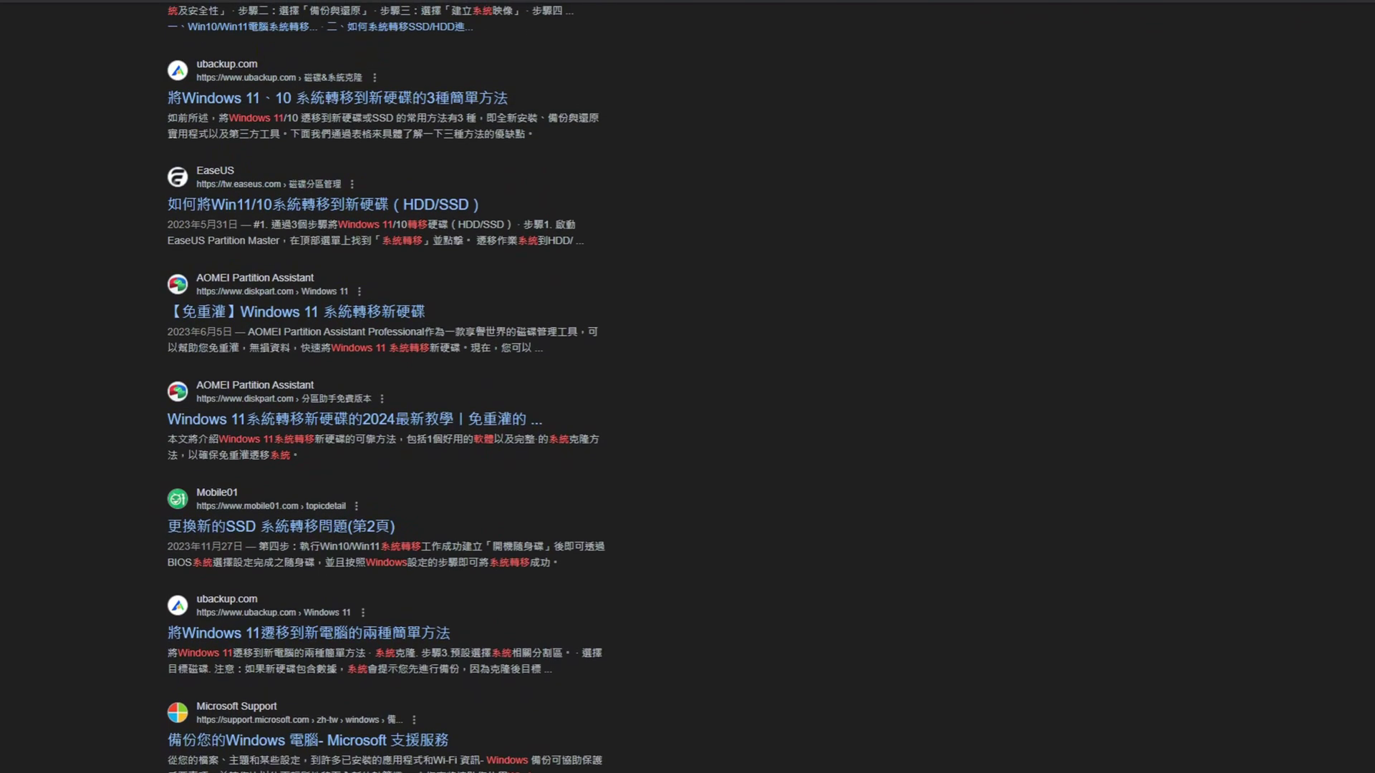
scroll(401, 387, up, 6)
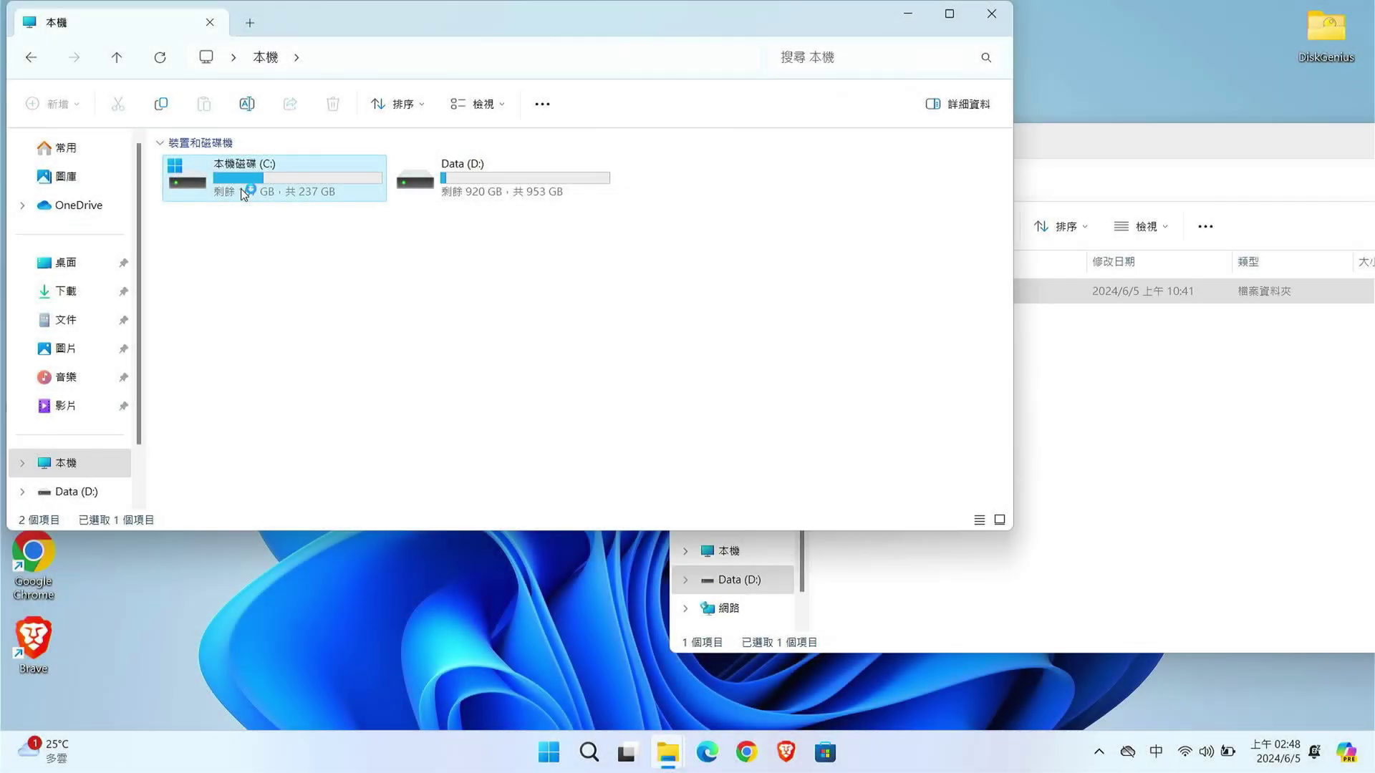
Step: Open the properties of the local disk (C:) to check its used and free space
right_click(243, 190)
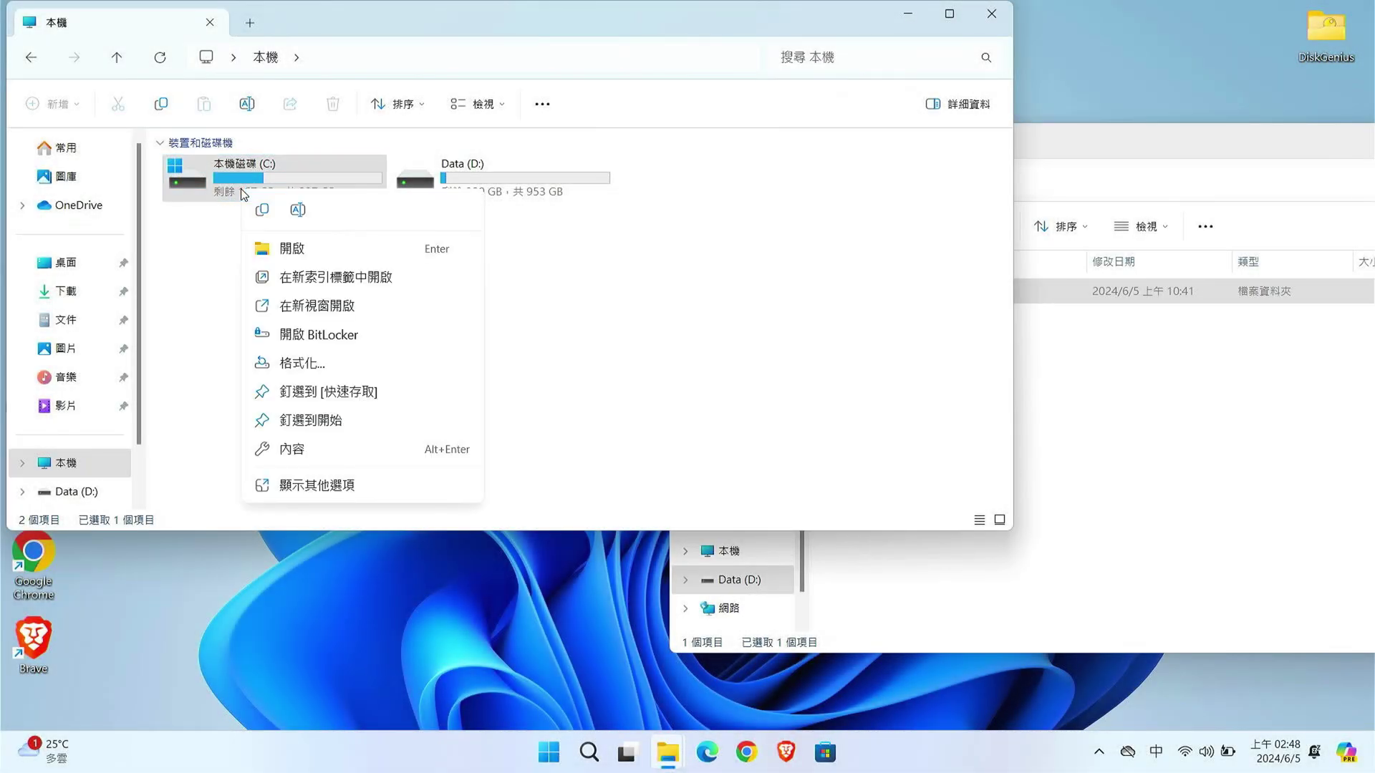
click(313, 450)
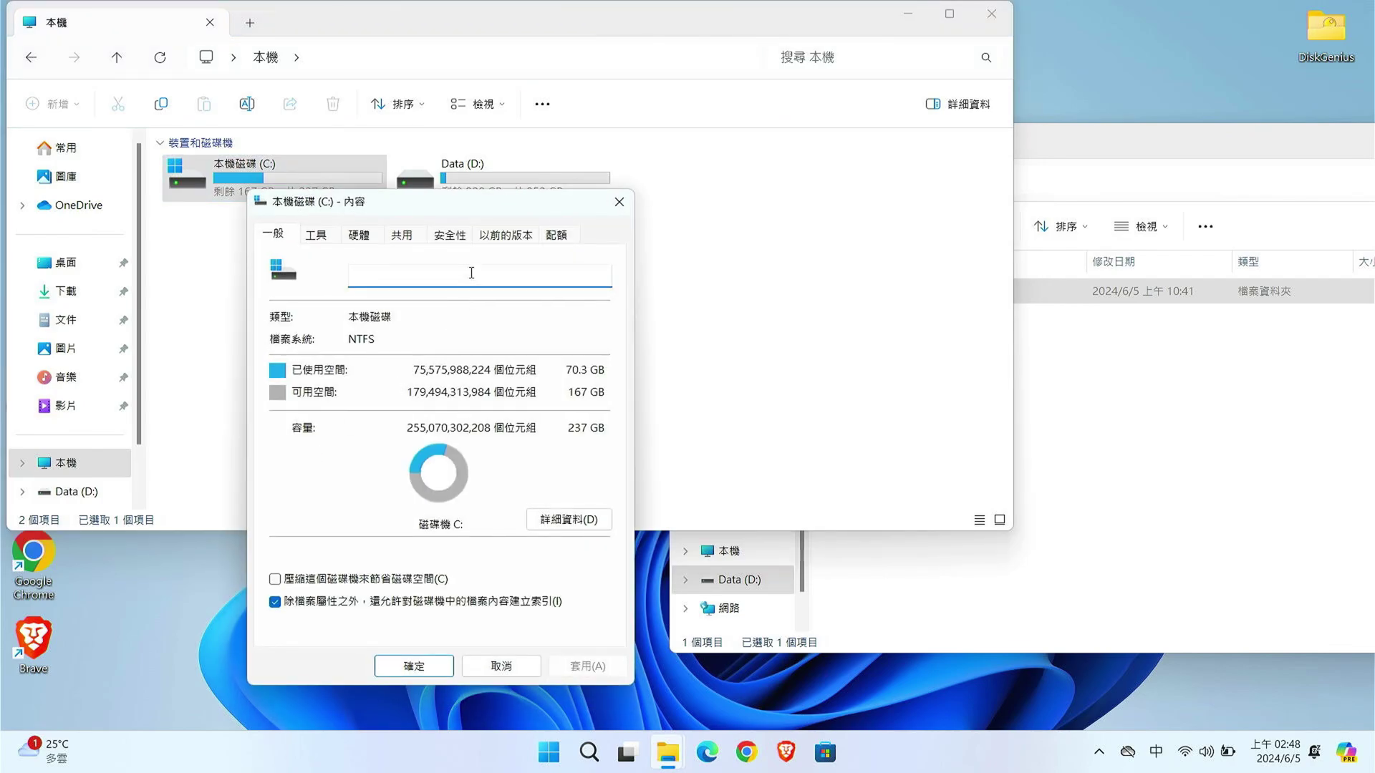
drag(480, 215, 555, 186)
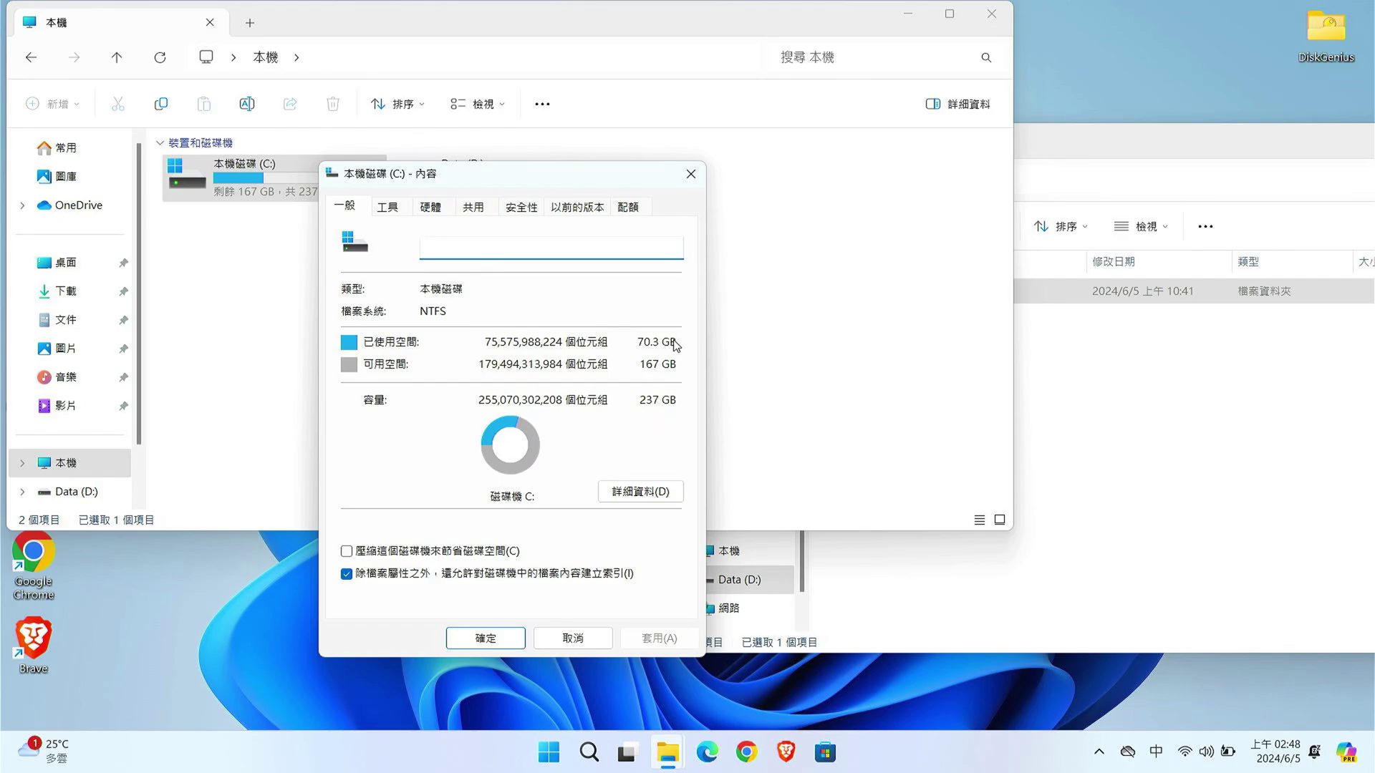
Step: Open the properties of the only folder on the Data (D:) drive to check its details
click(1050, 372)
click(862, 292)
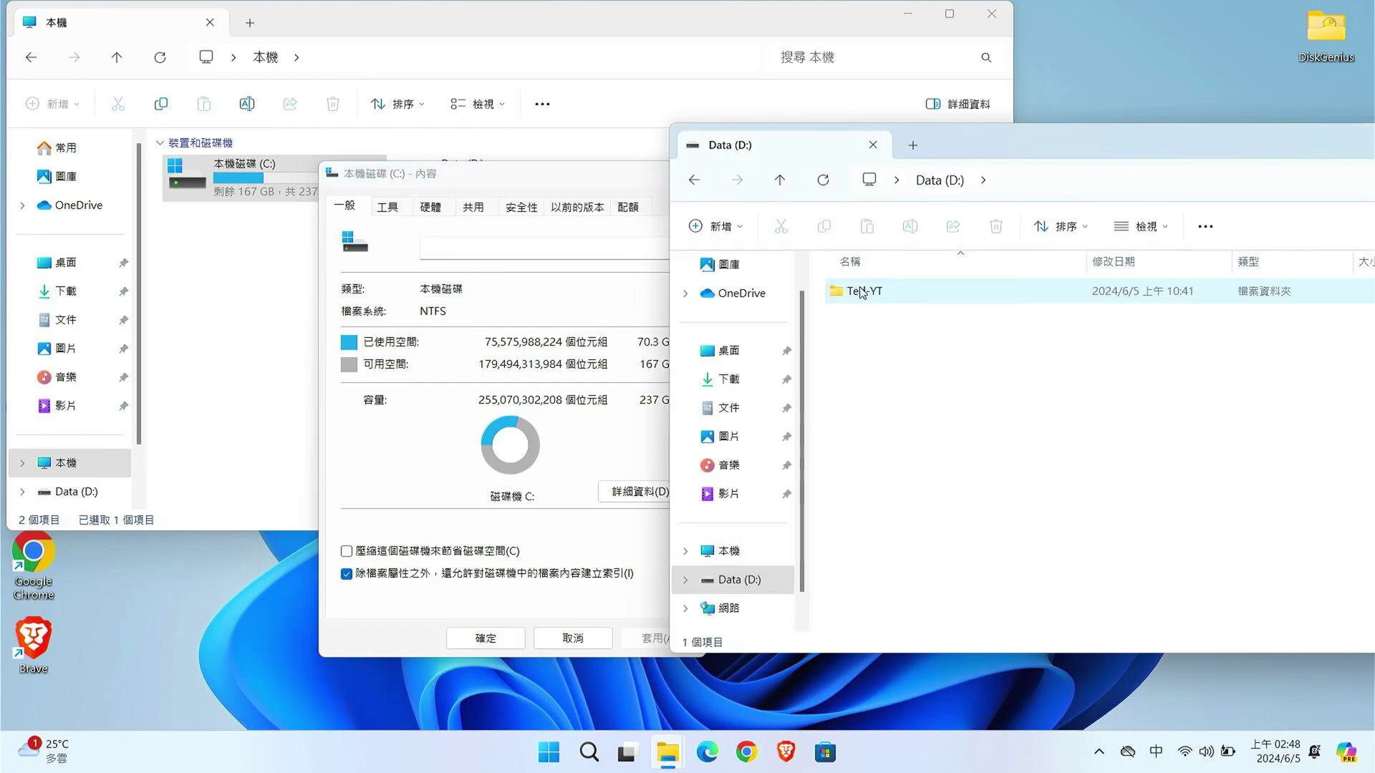
key(alt+Return)
drag(863, 332, 830, 335)
click(887, 336)
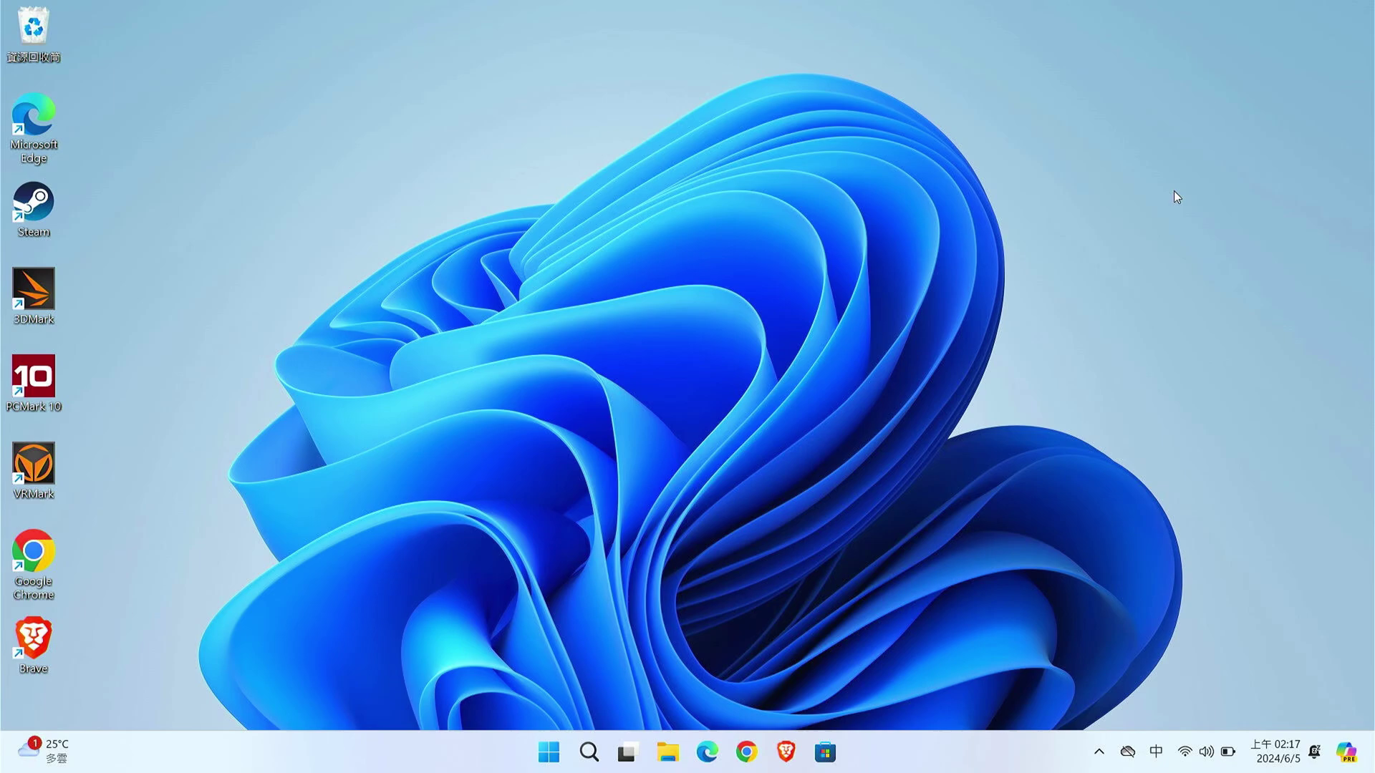
Step: Open the Brave browser, search Google for 再生龍 and open the official Clonezilla site
click(785, 752)
text(再生龍)
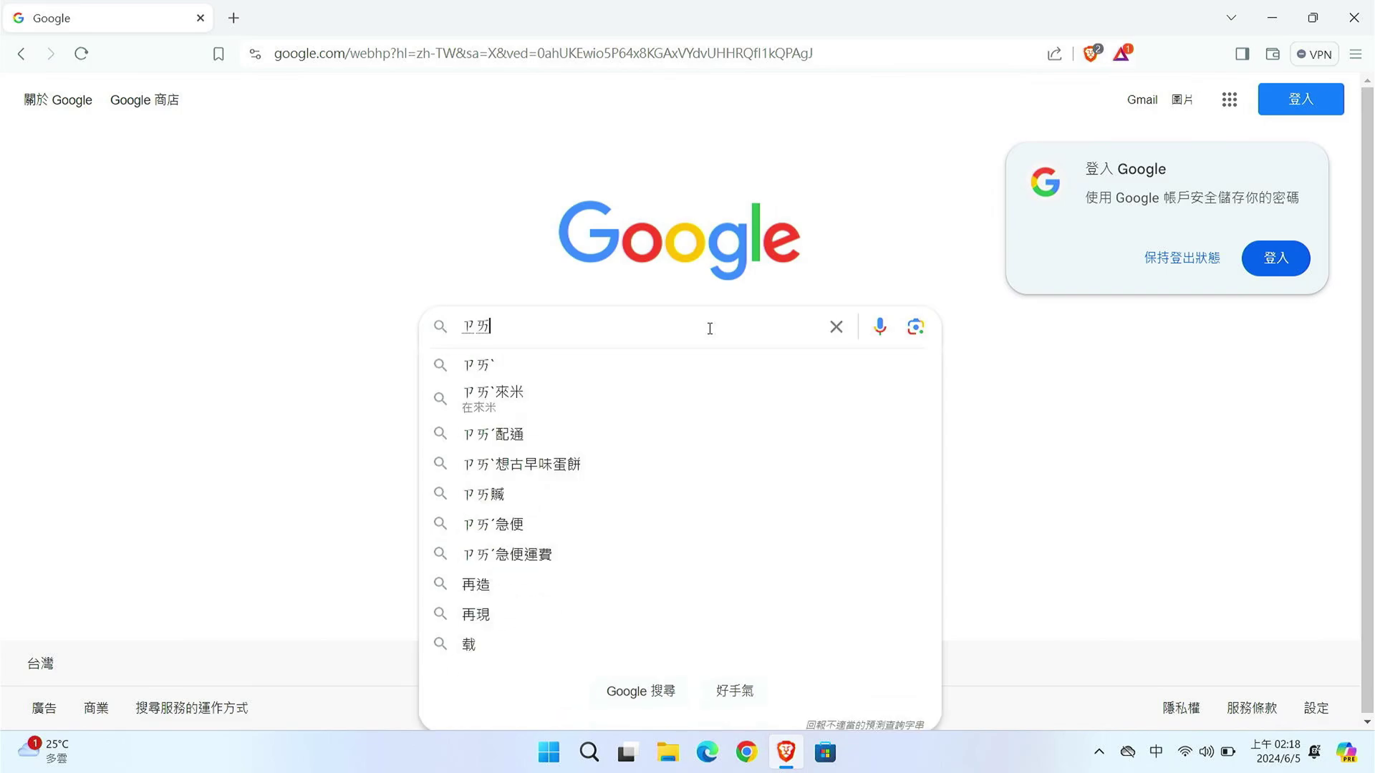
key(Return)
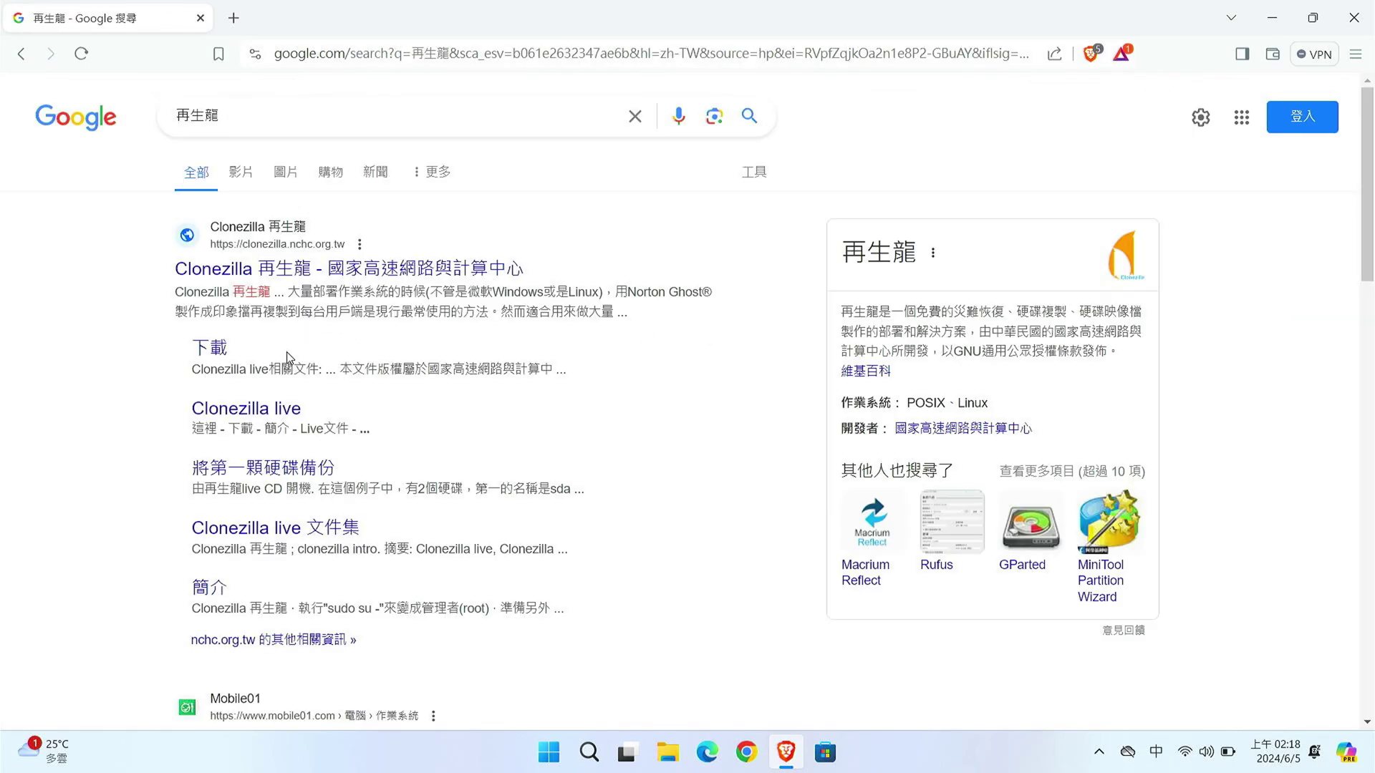
click(272, 269)
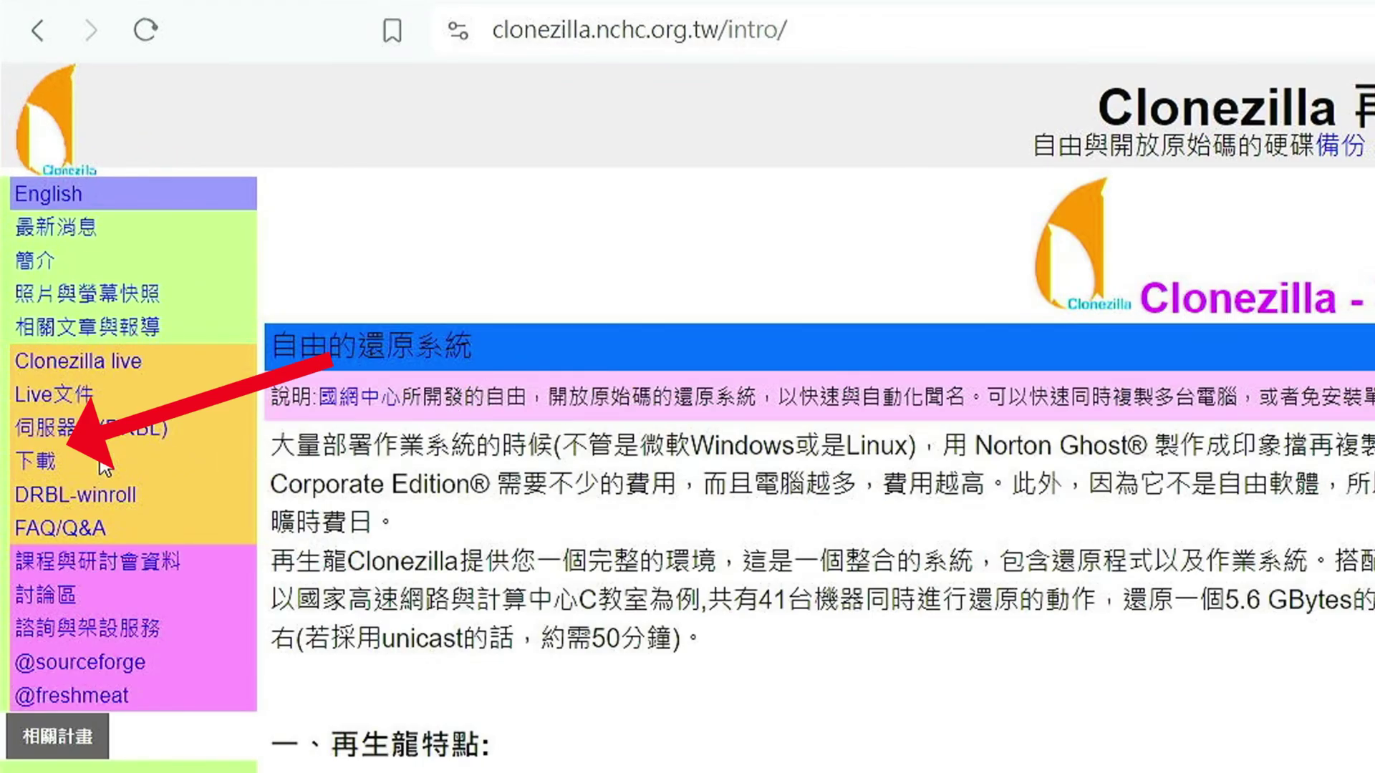
Step: Download the stable Clonezilla live release 3.1.2-22 for amd64 as an iso file
click(45, 473)
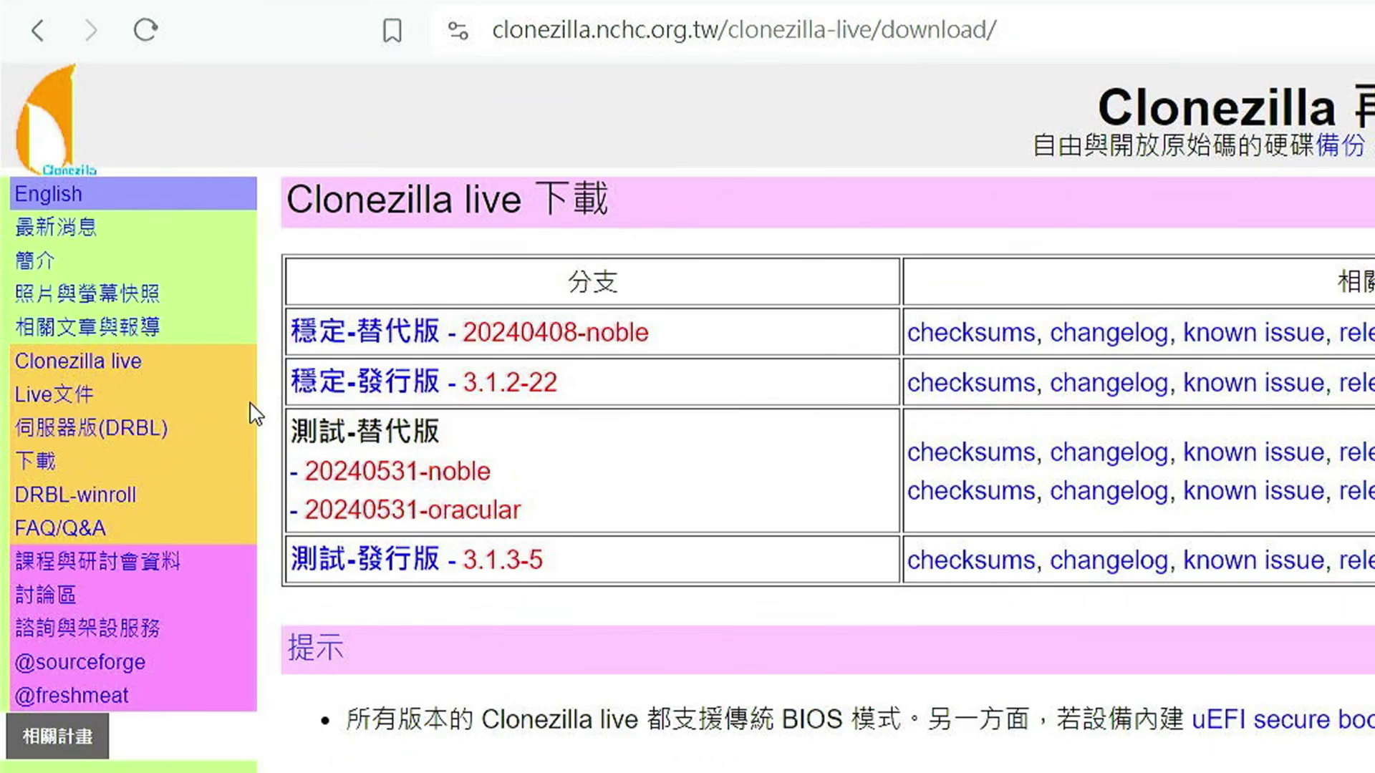
click(438, 392)
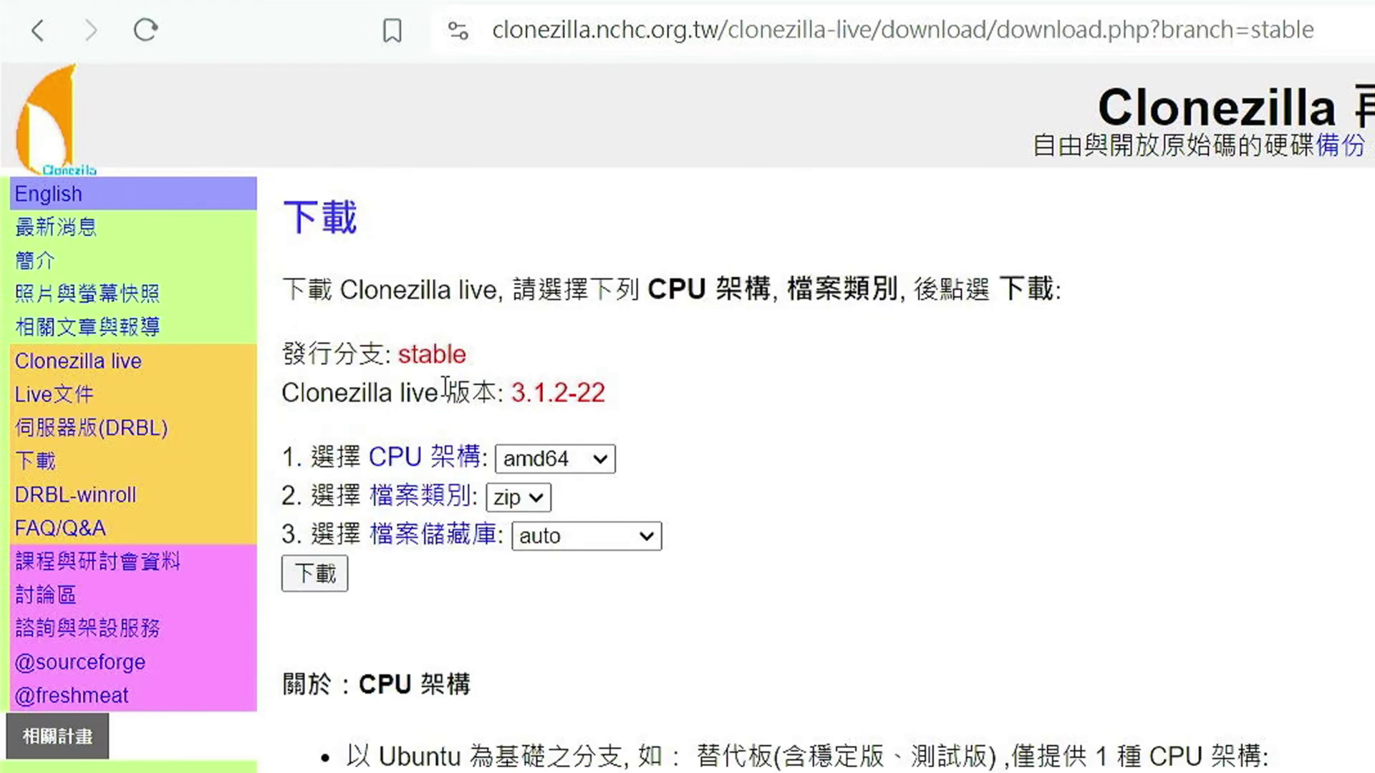
click(542, 501)
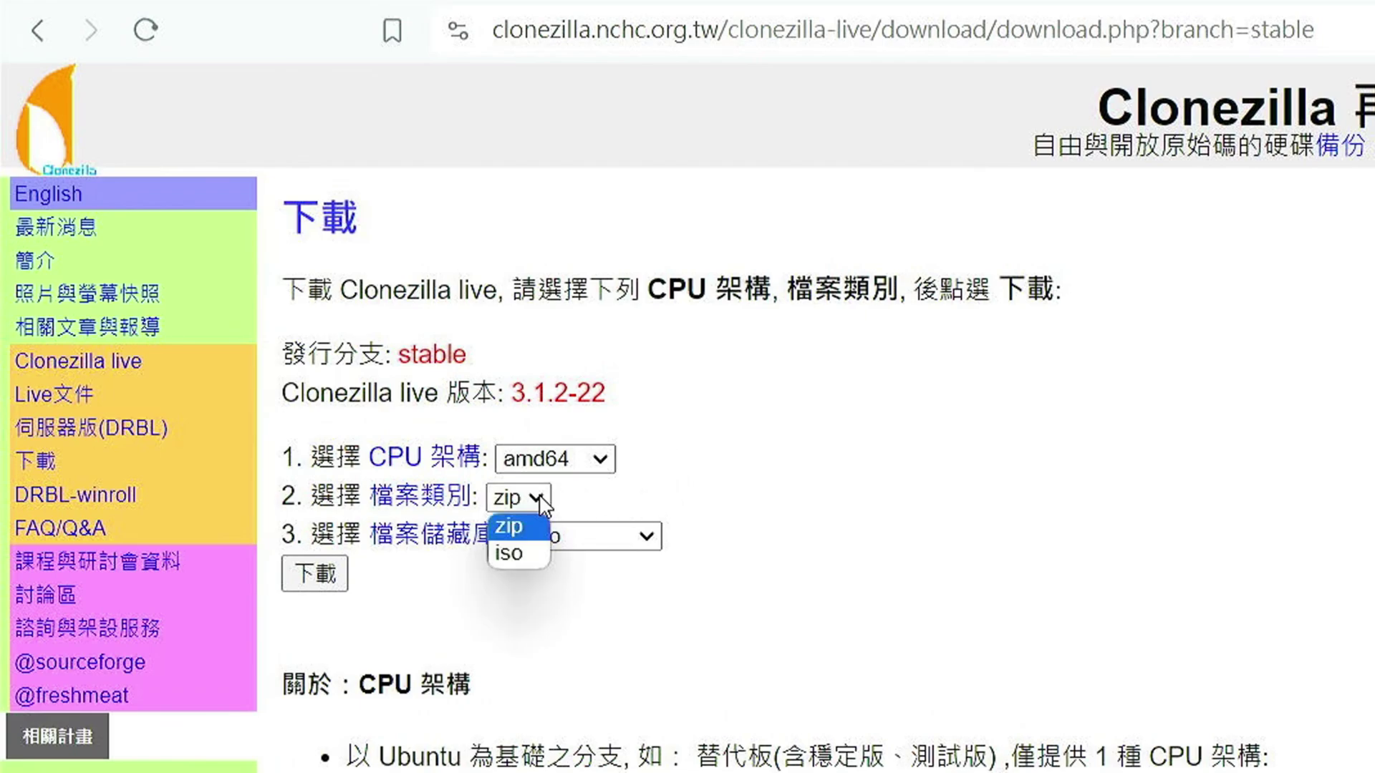
click(529, 551)
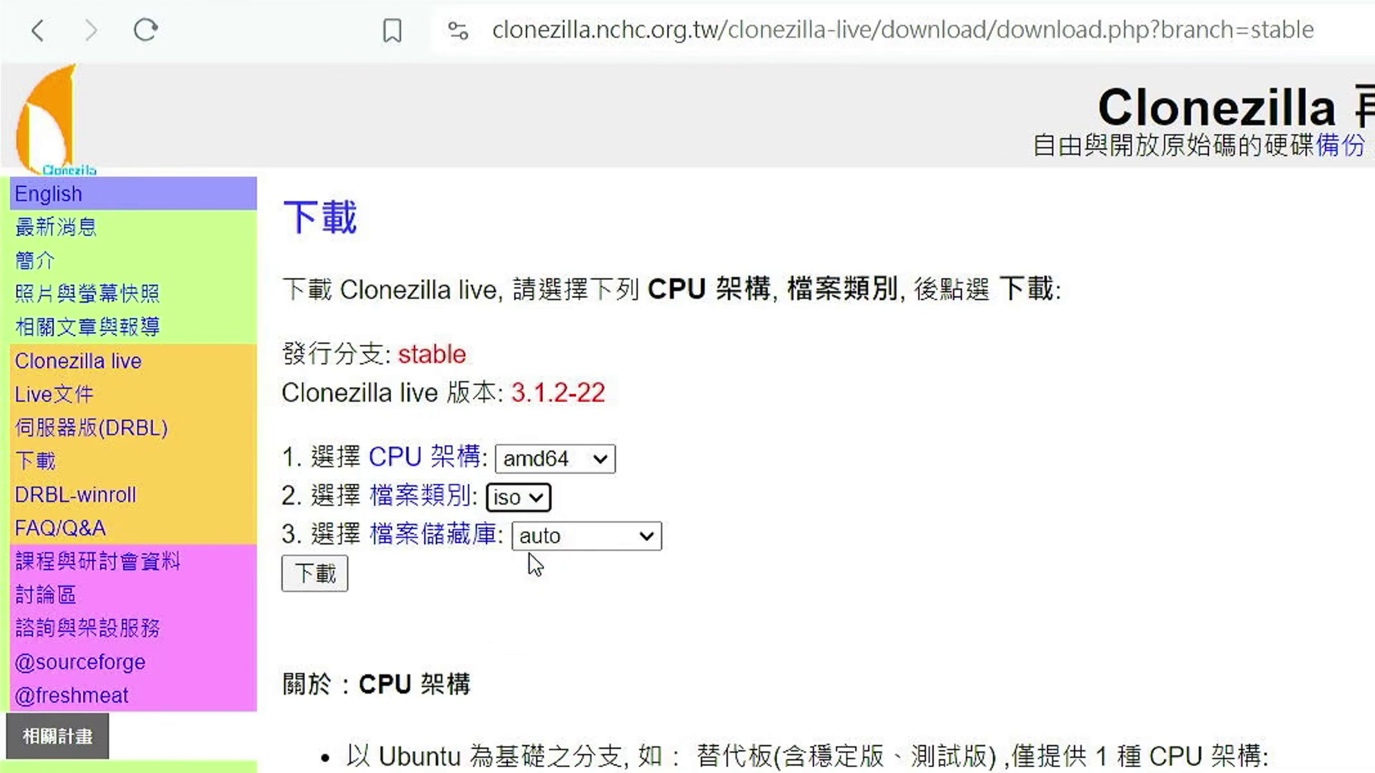
click(317, 576)
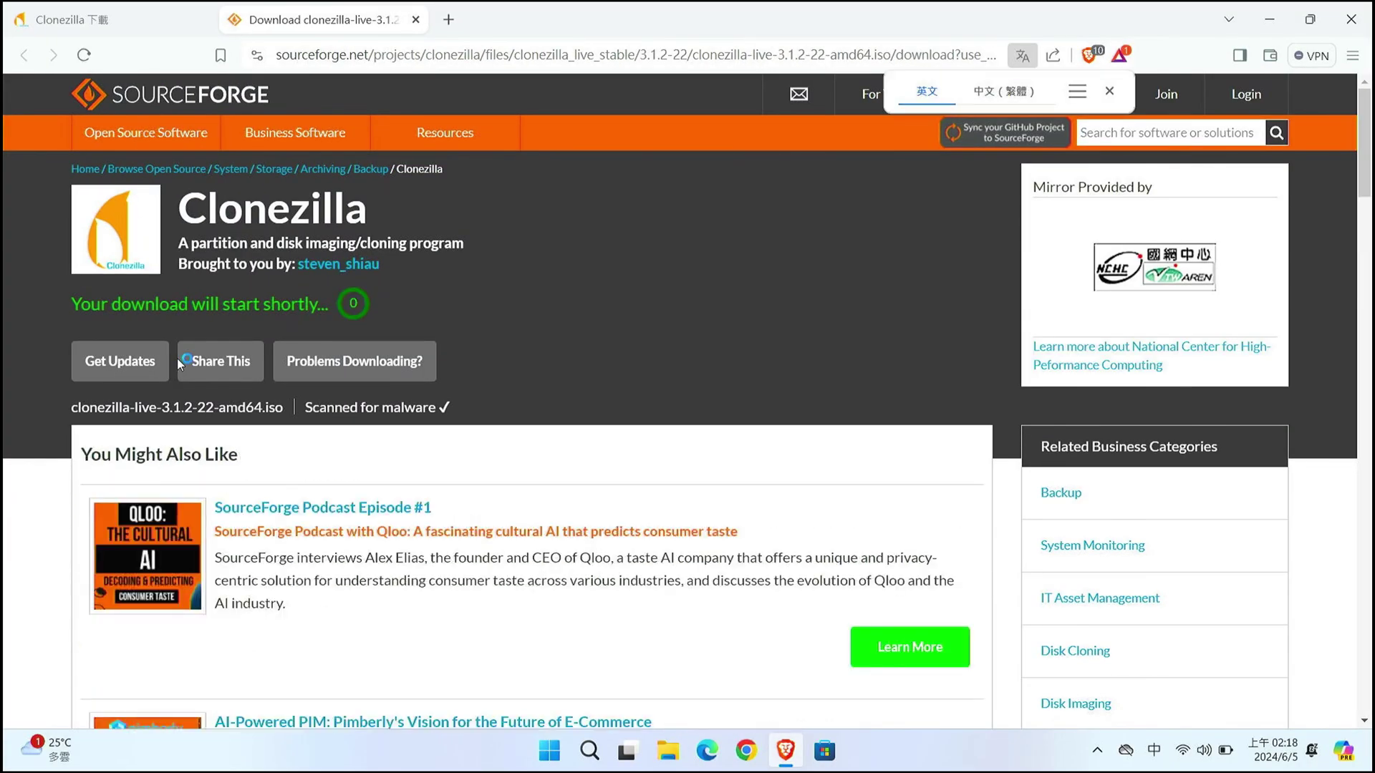
Step: Open the official Rufus site and the official DiskGenius download page from their Google search results
click(508, 398)
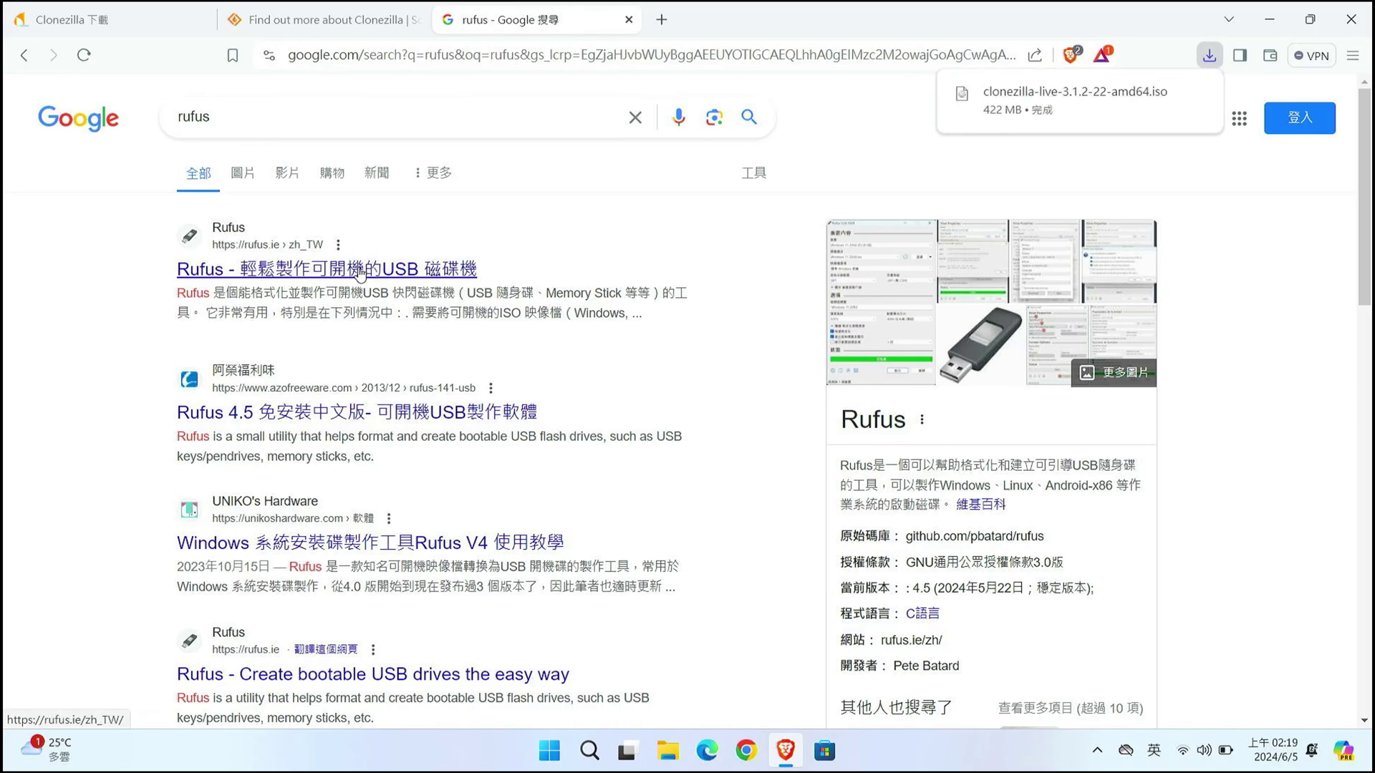
click(360, 270)
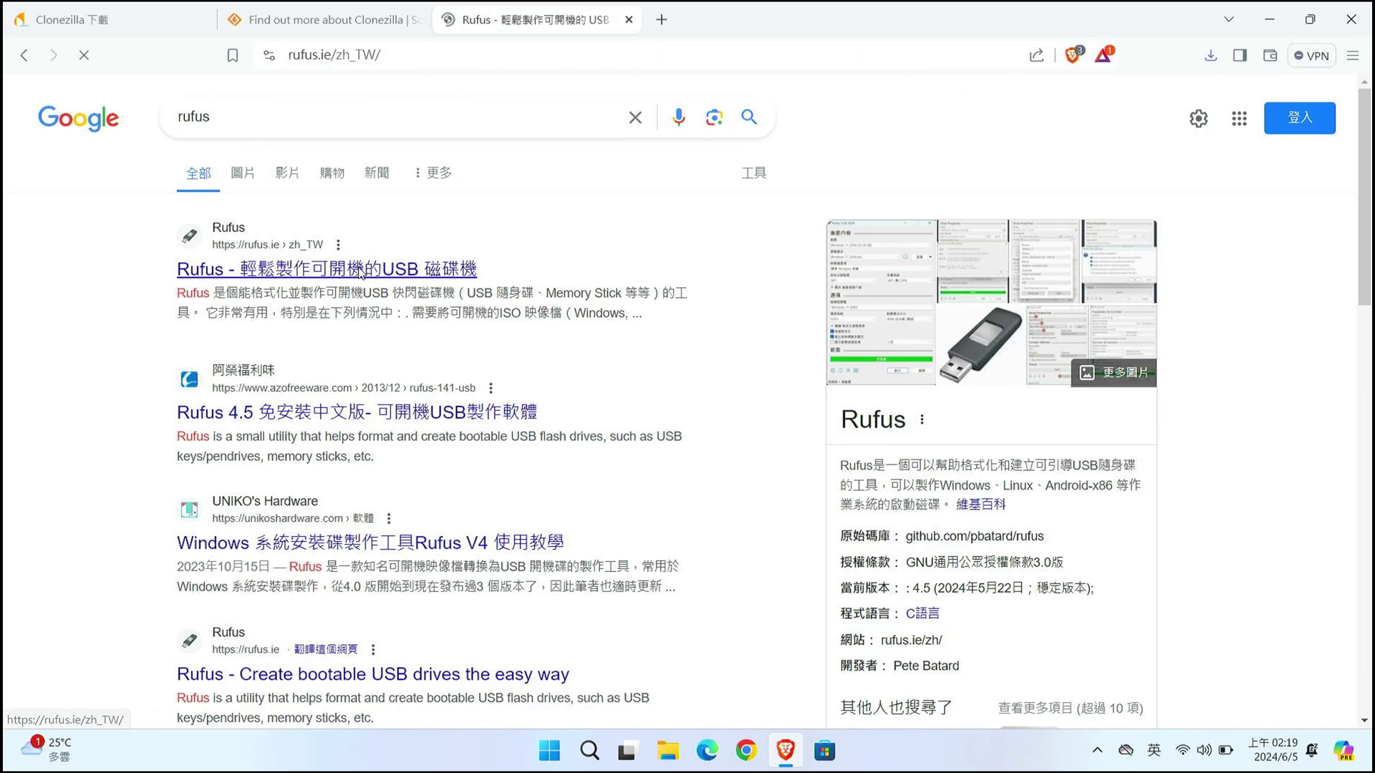
scroll(413, 309, down, 12)
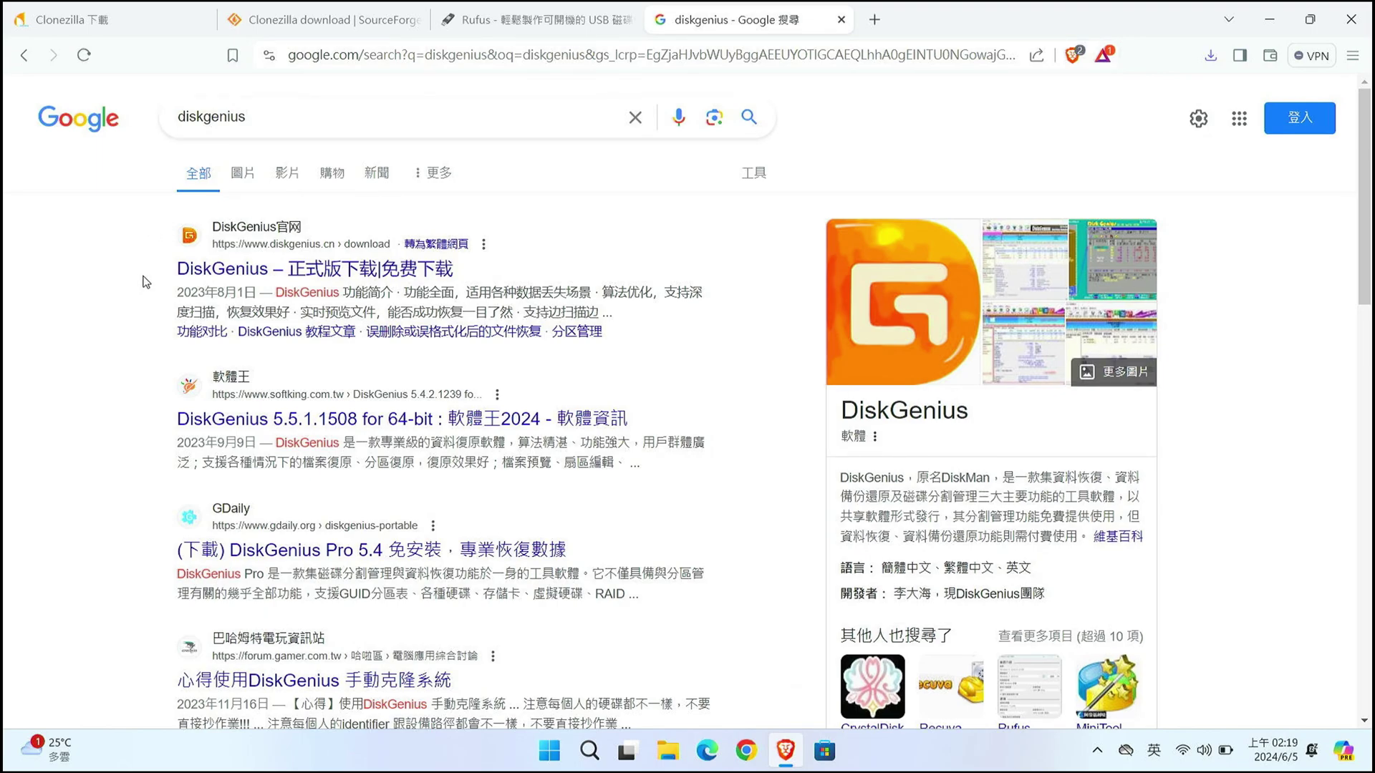
click(328, 269)
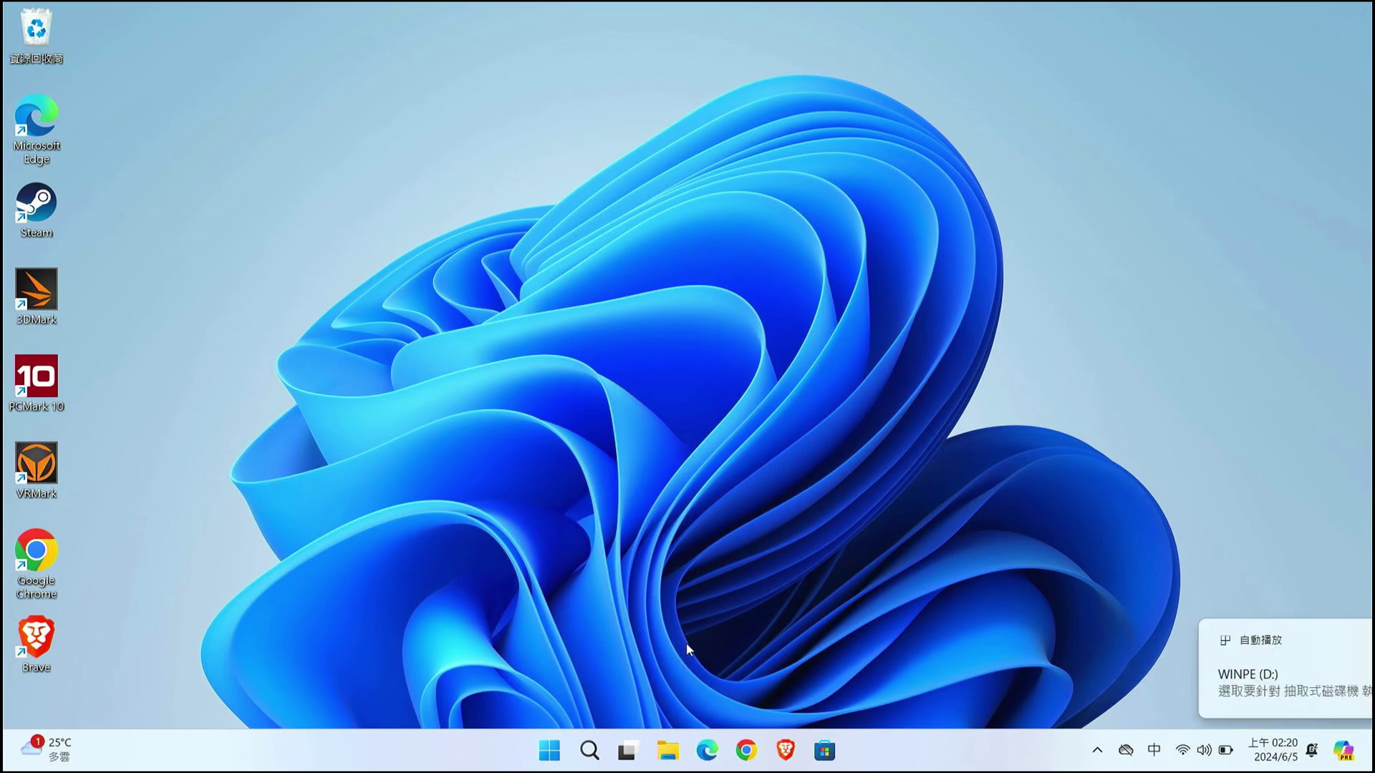
Step: Launch rufus-4.5p from the Downloads folder, decline automatic update checks and use WINPE (D:) [32 GB] as the device
key(super+e)
click(406, 326)
double_click(406, 325)
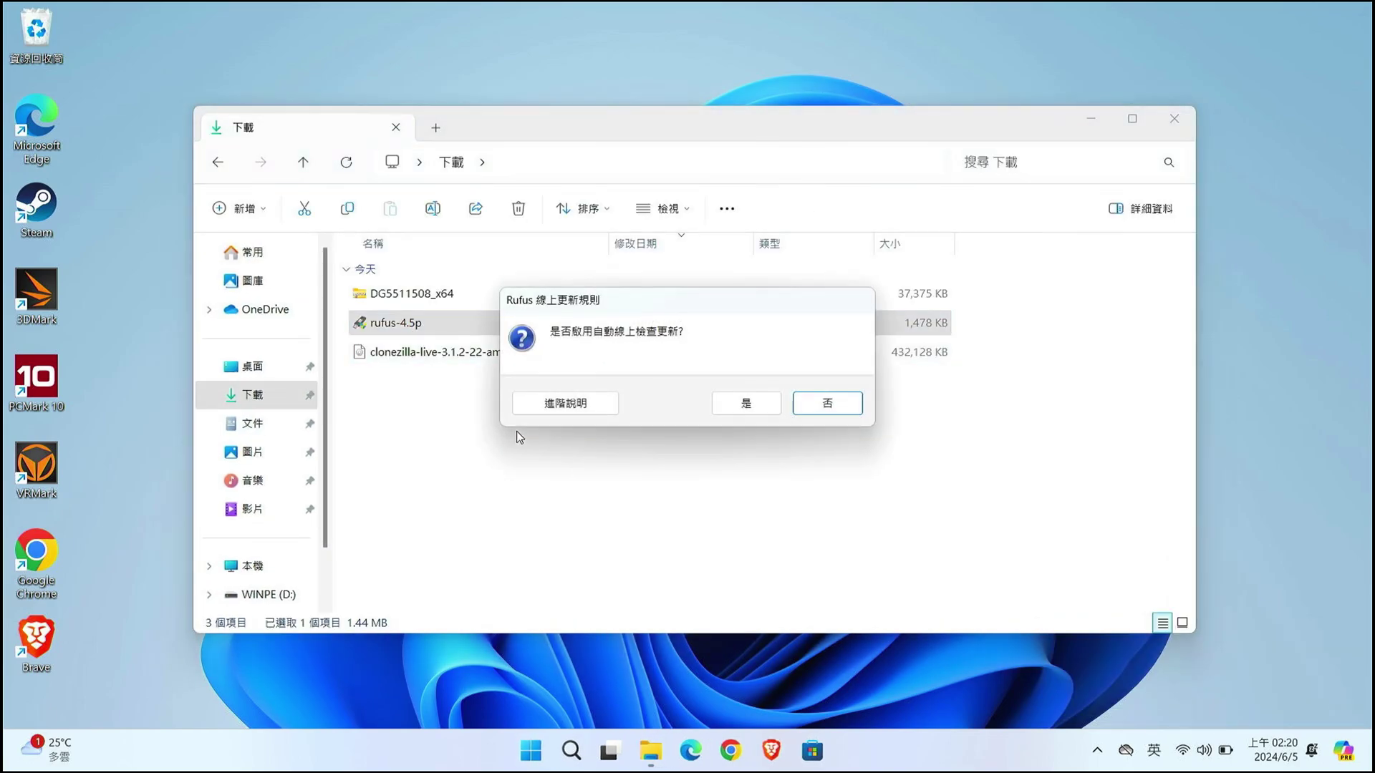
click(805, 407)
click(633, 209)
click(610, 222)
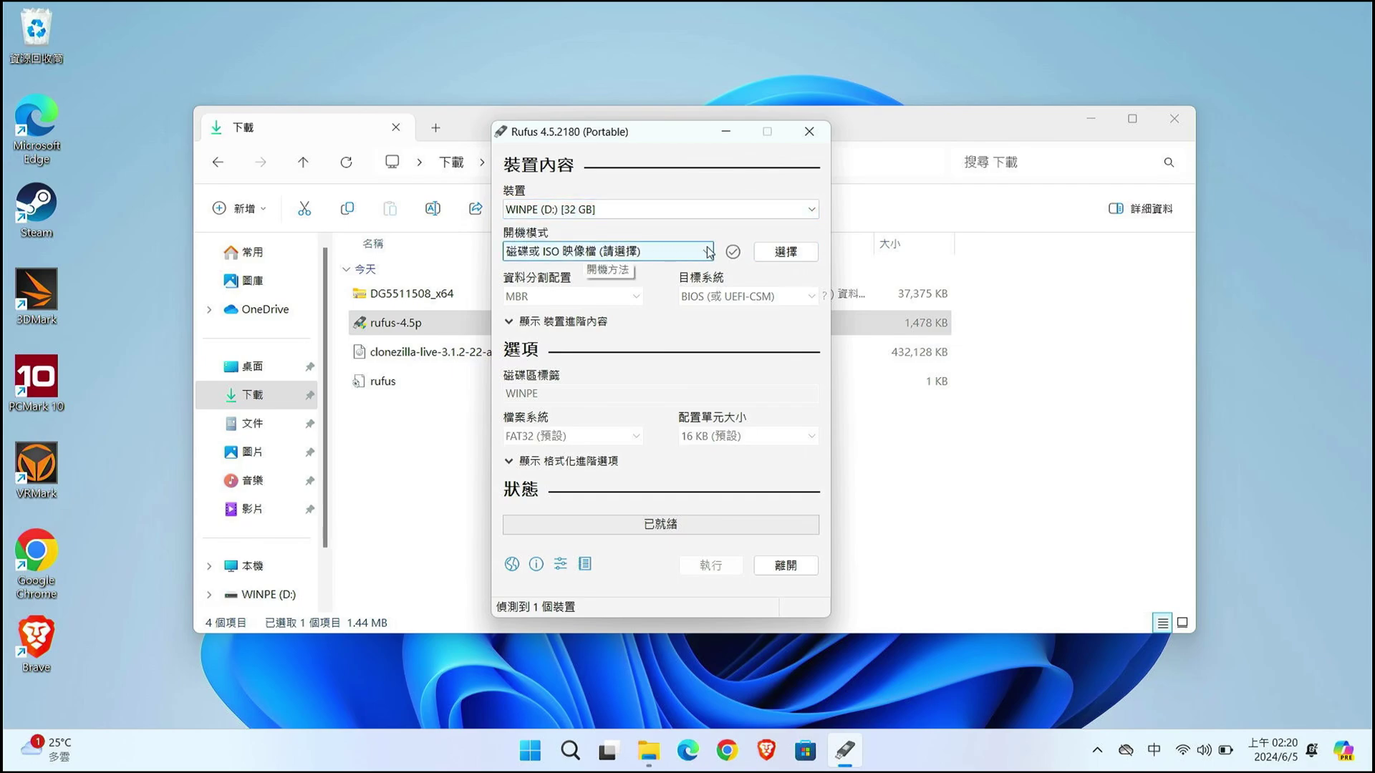
Step: Select clonezilla-live-3.1.2-22-amd64 from the Downloads folder as the boot image in Rufus
click(803, 255)
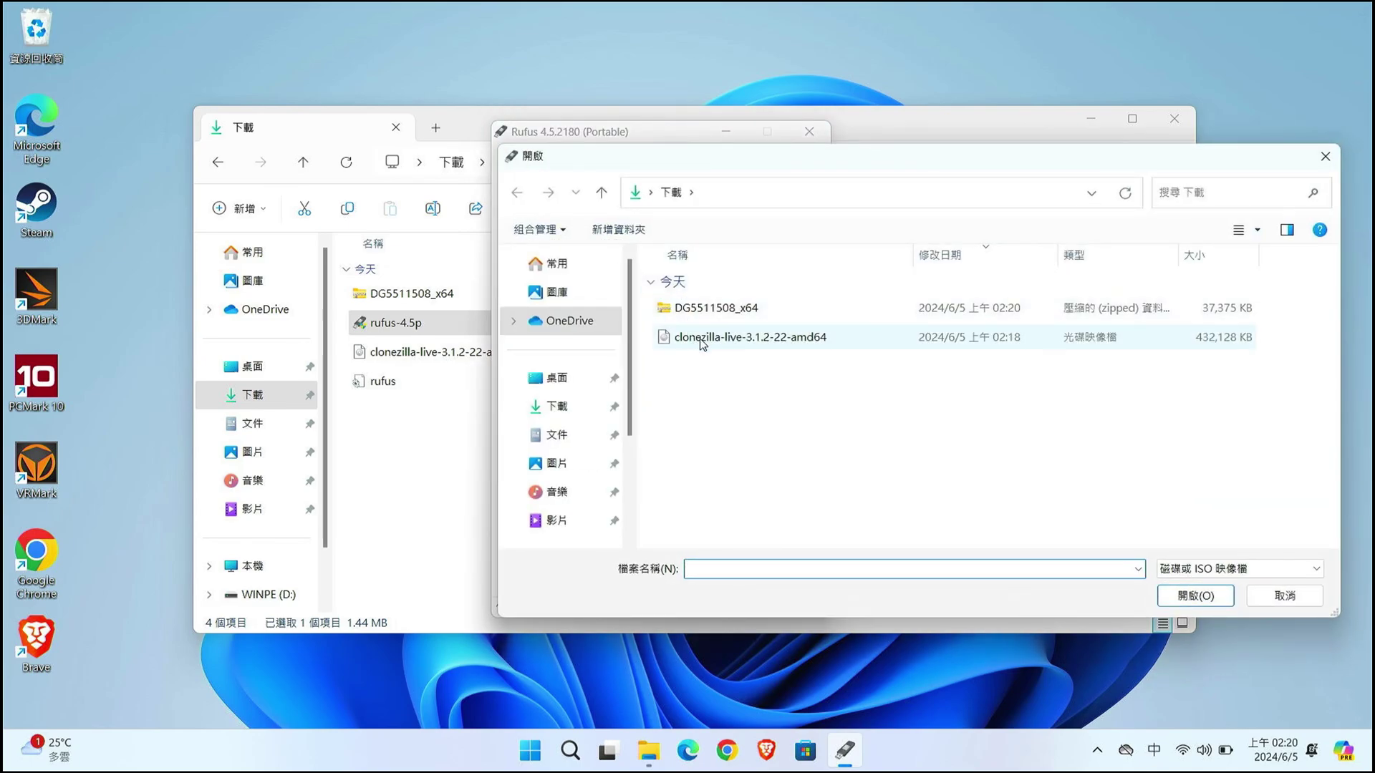
click(698, 337)
click(1196, 596)
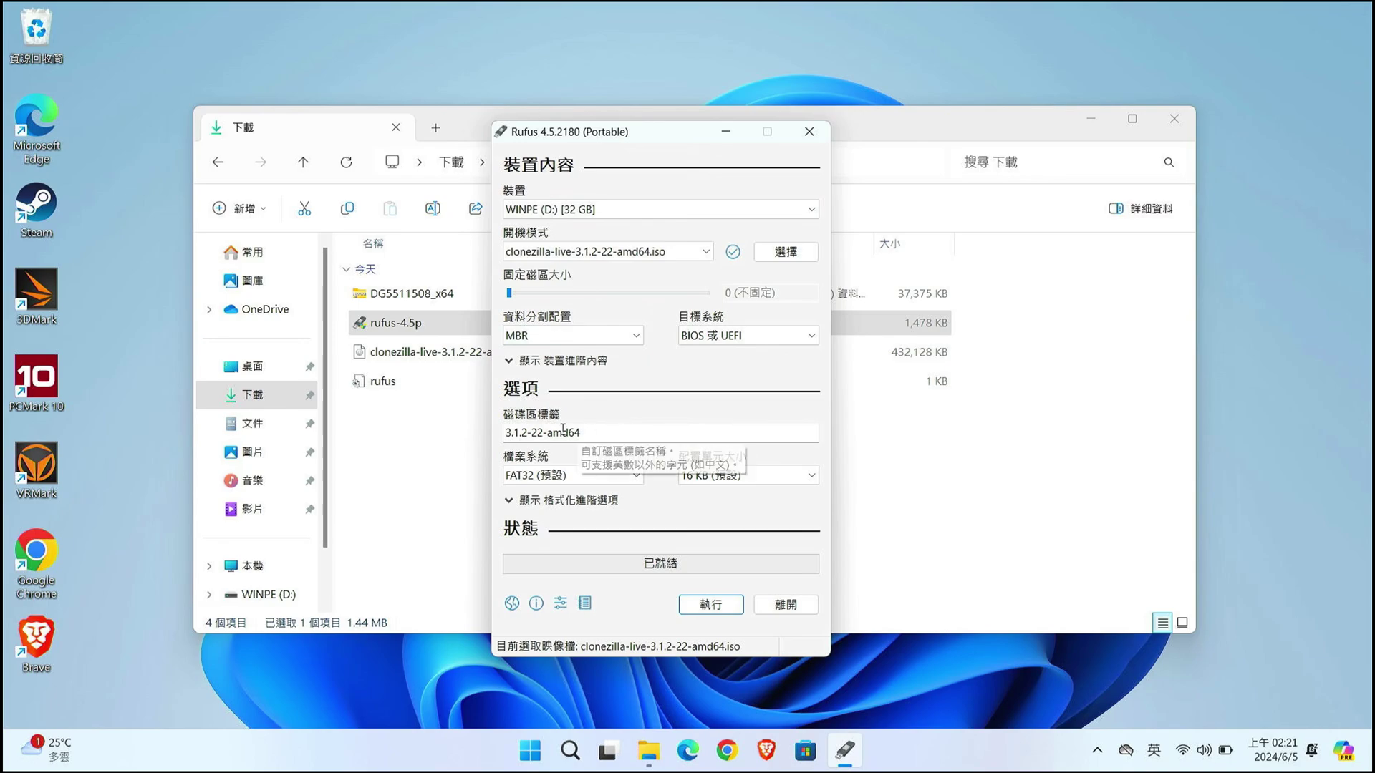
Step: Write the Clonezilla image to the USB drive in ISO image mode, allowing the Syslinux download and data erasure, and close Rufus
click(729, 608)
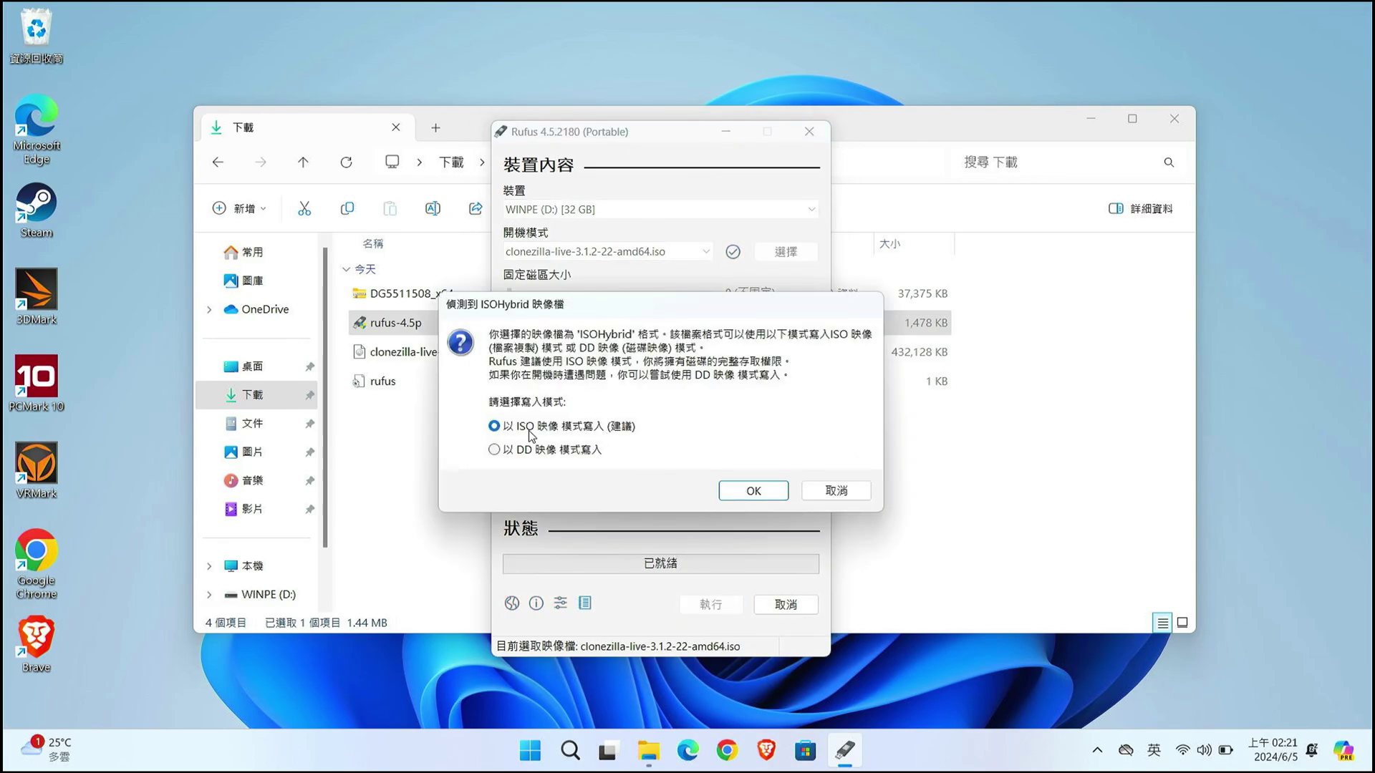
click(744, 490)
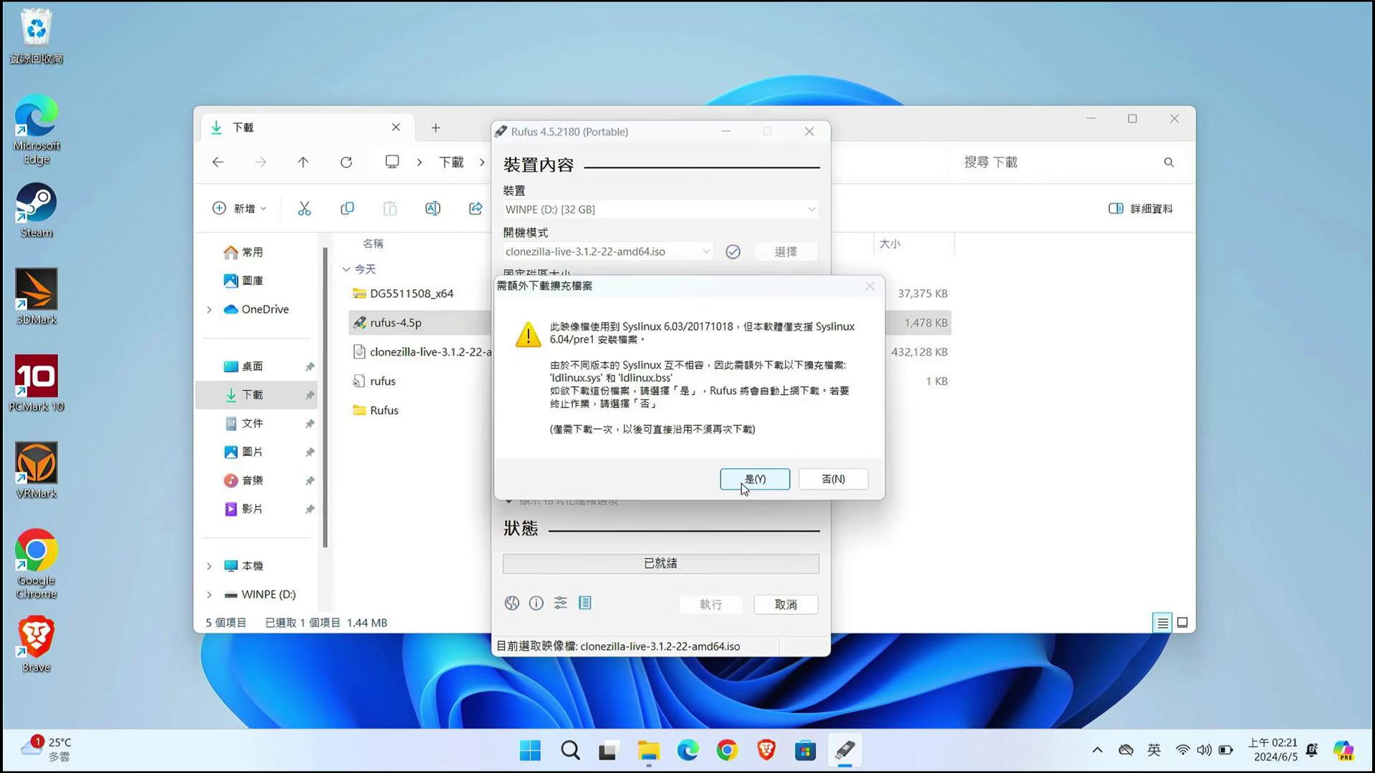
click(753, 479)
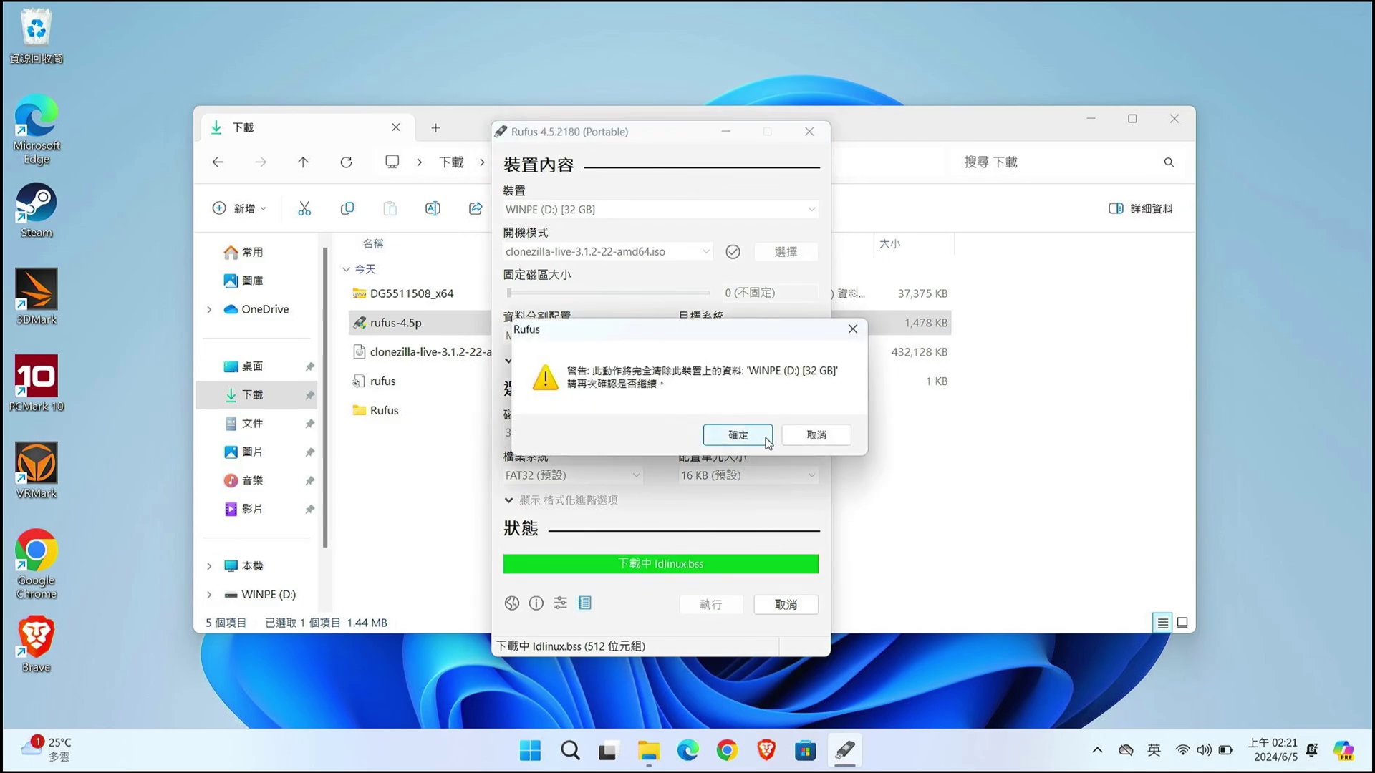
click(765, 438)
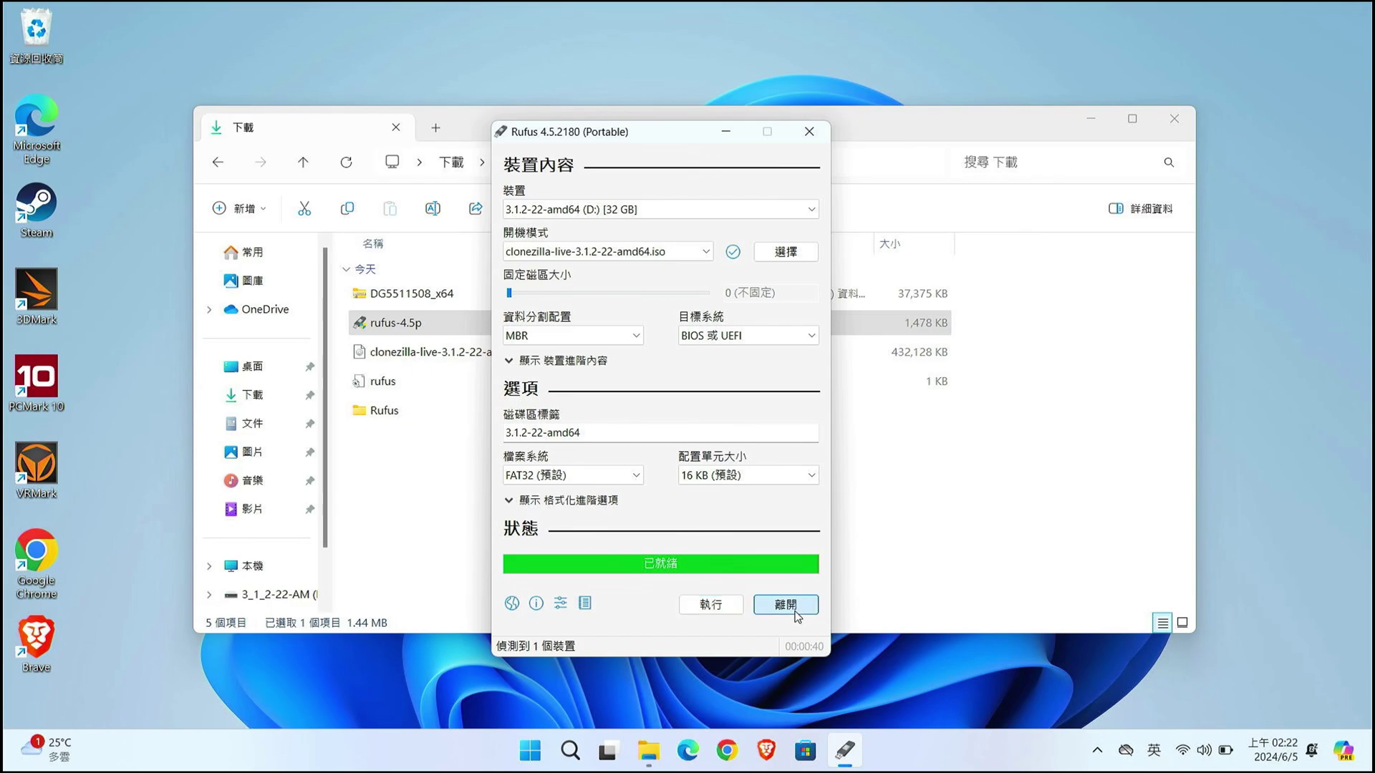
click(785, 605)
Step: Copy the DiskGenius folder from the DG5511508_x64 archive to the desktop and check the copied folder's contents
double_click(424, 293)
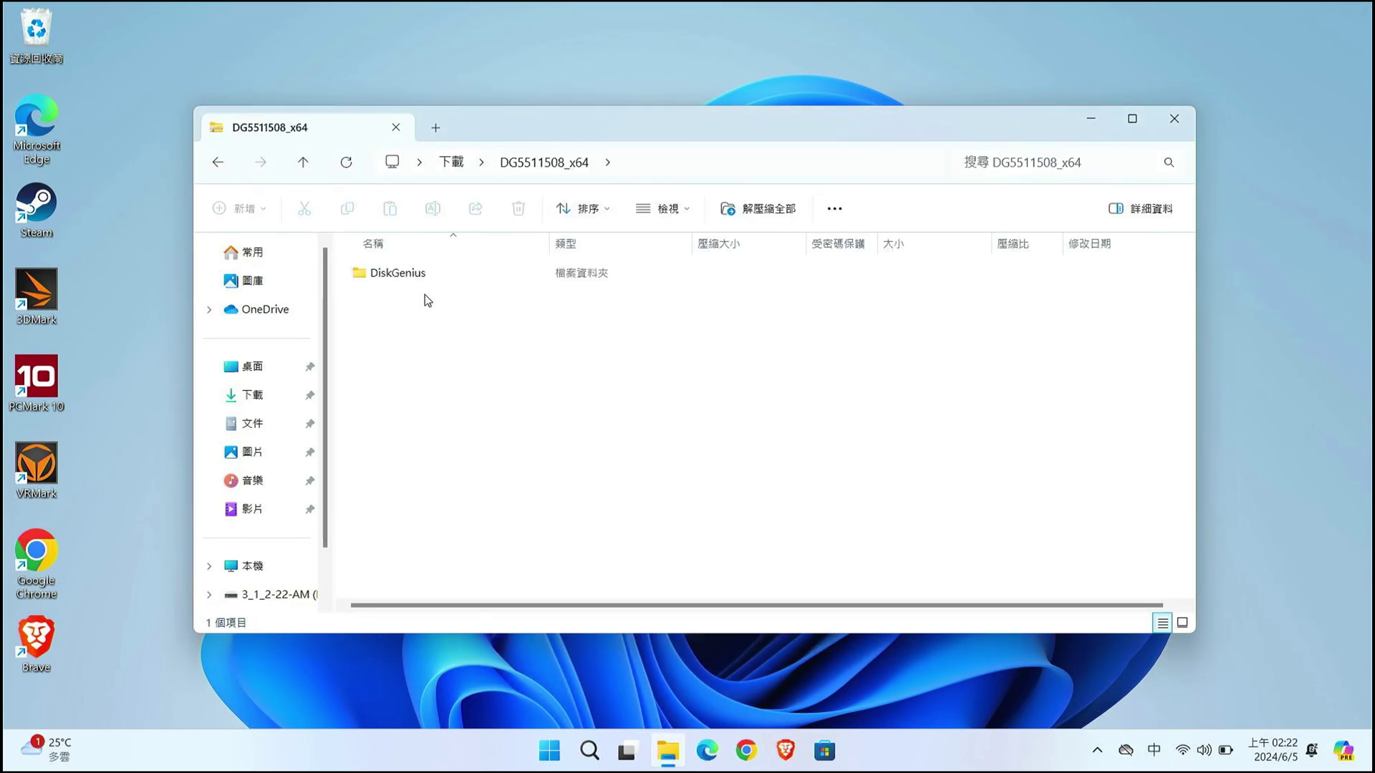
drag(393, 277, 1252, 75)
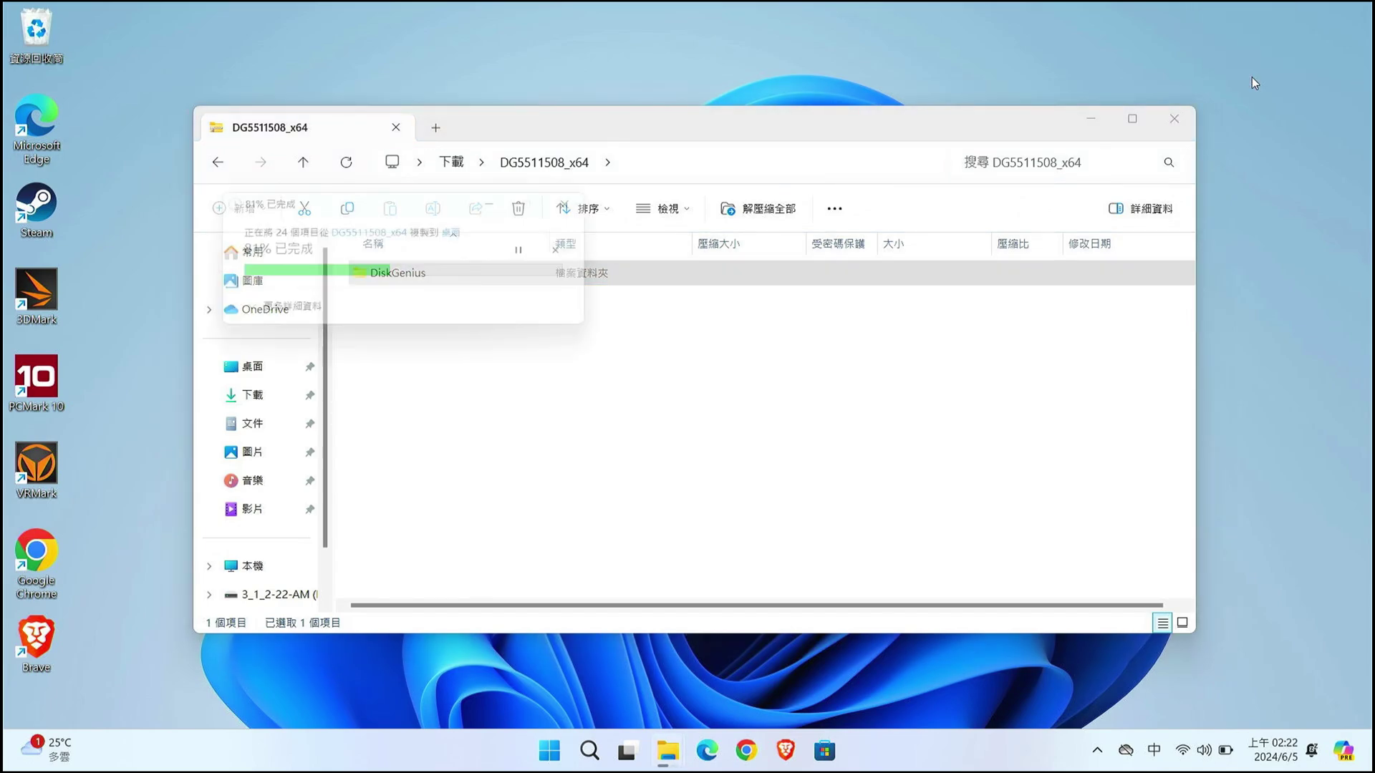
drag(1256, 39, 1326, 41)
double_click(1324, 45)
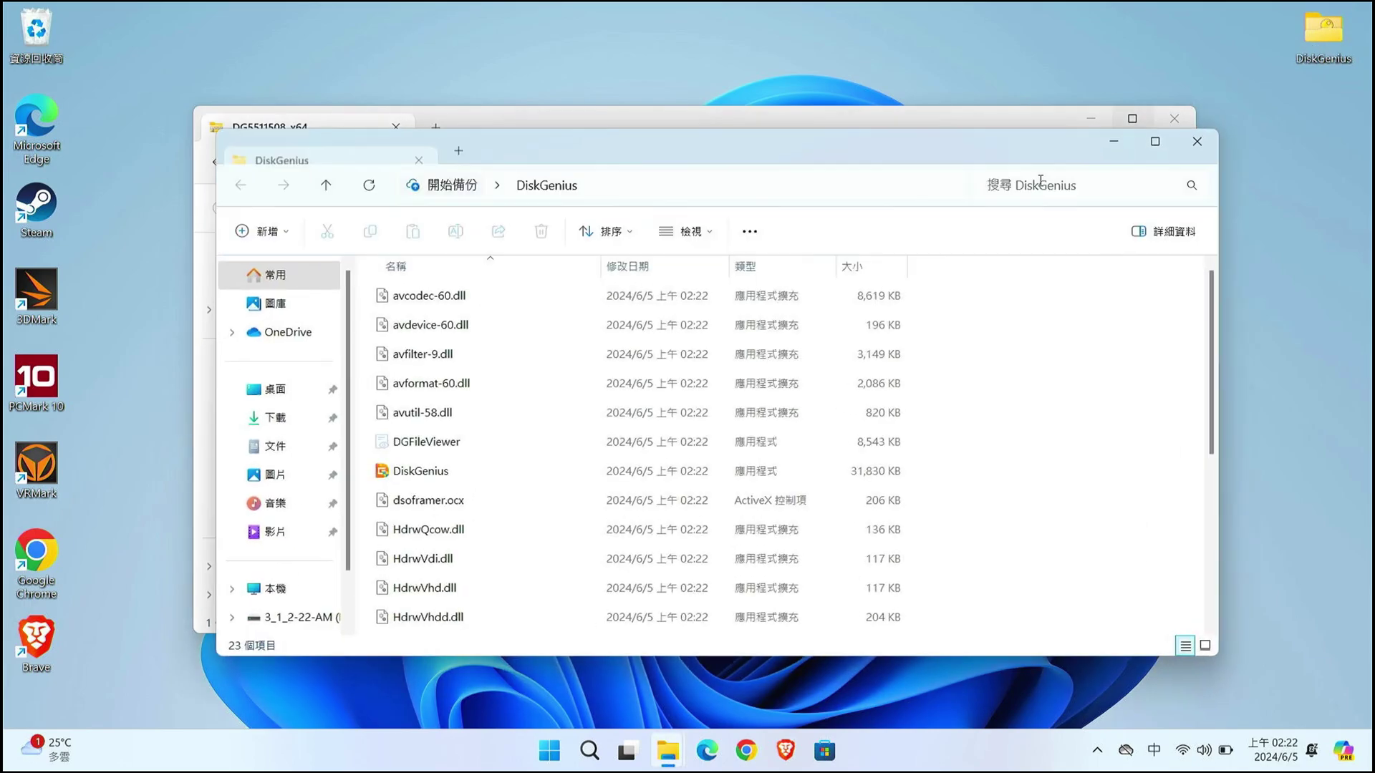
click(1200, 143)
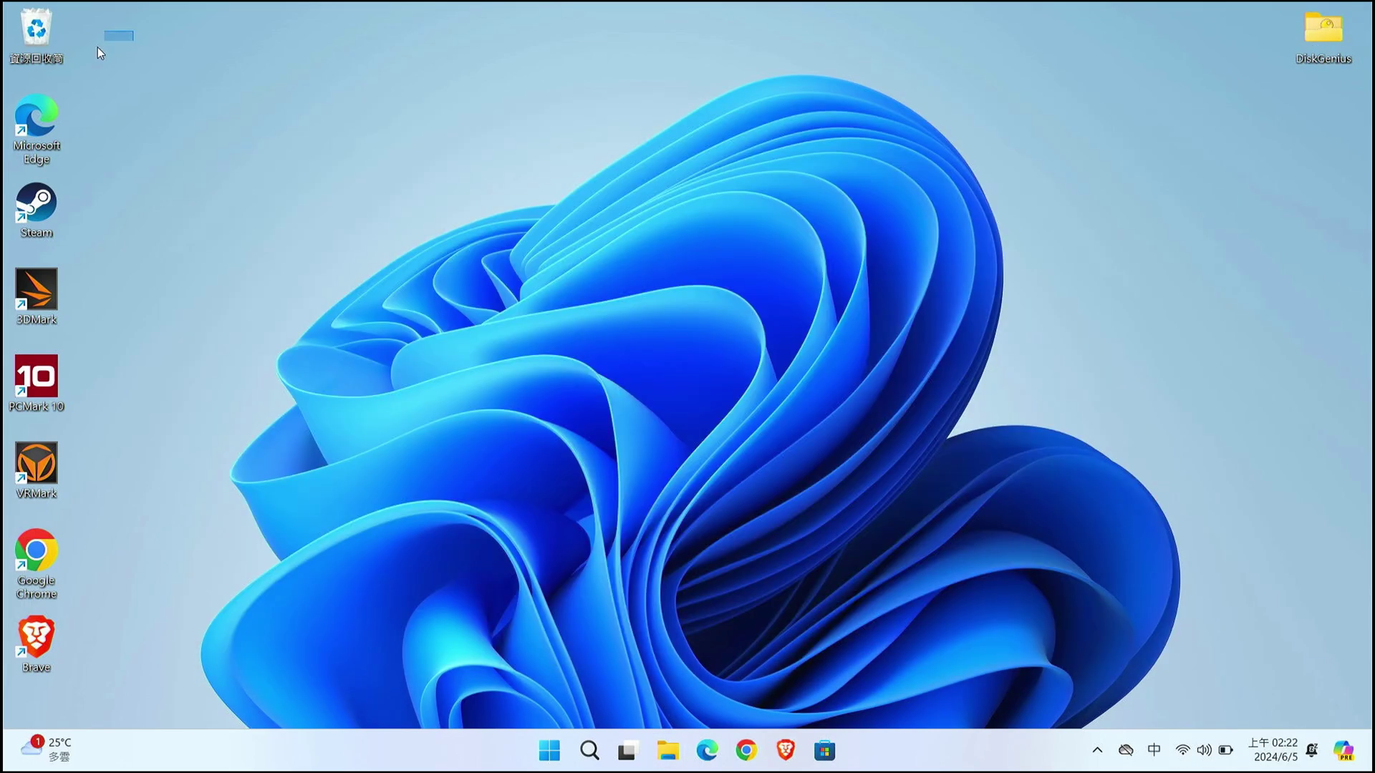
drag(97, 48, 15, 707)
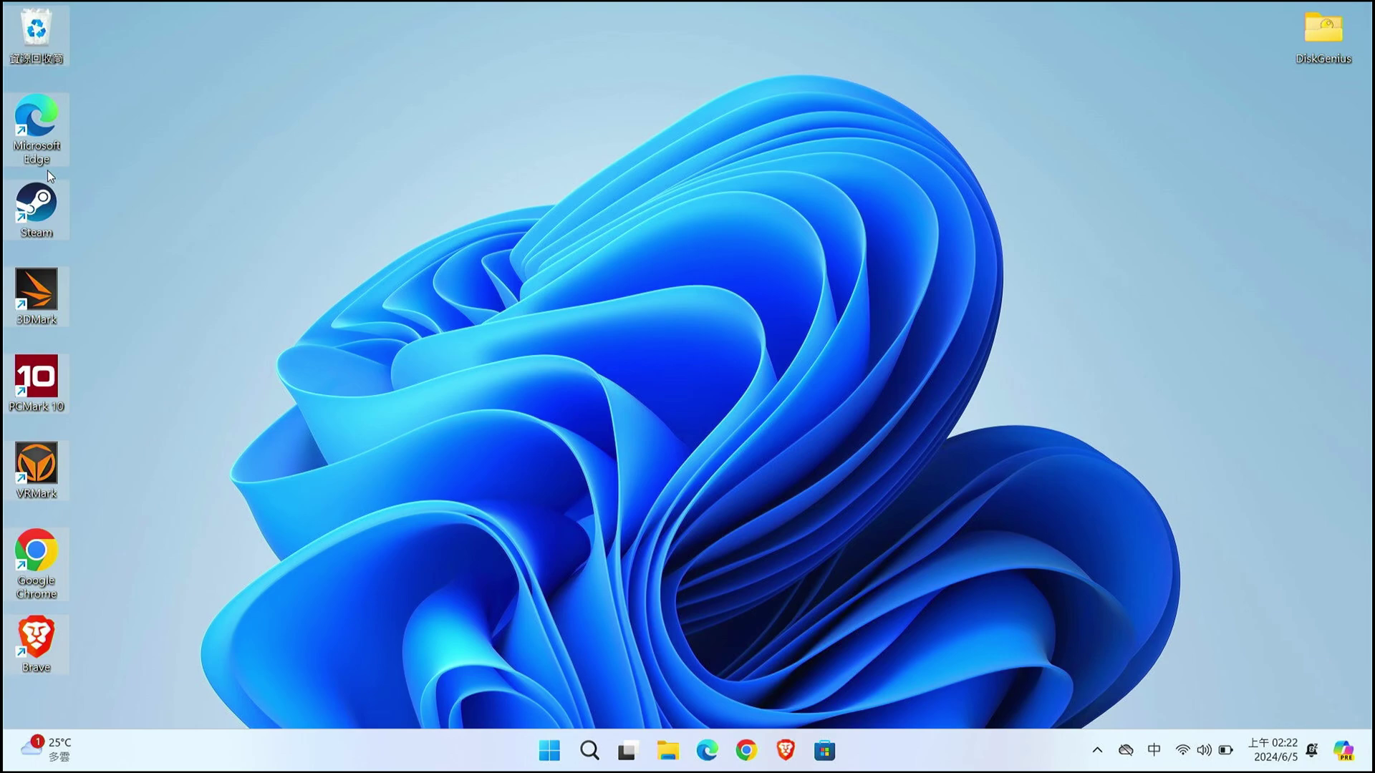
Step: Check the deleted files in the Recycle Bin and close its window
click(177, 52)
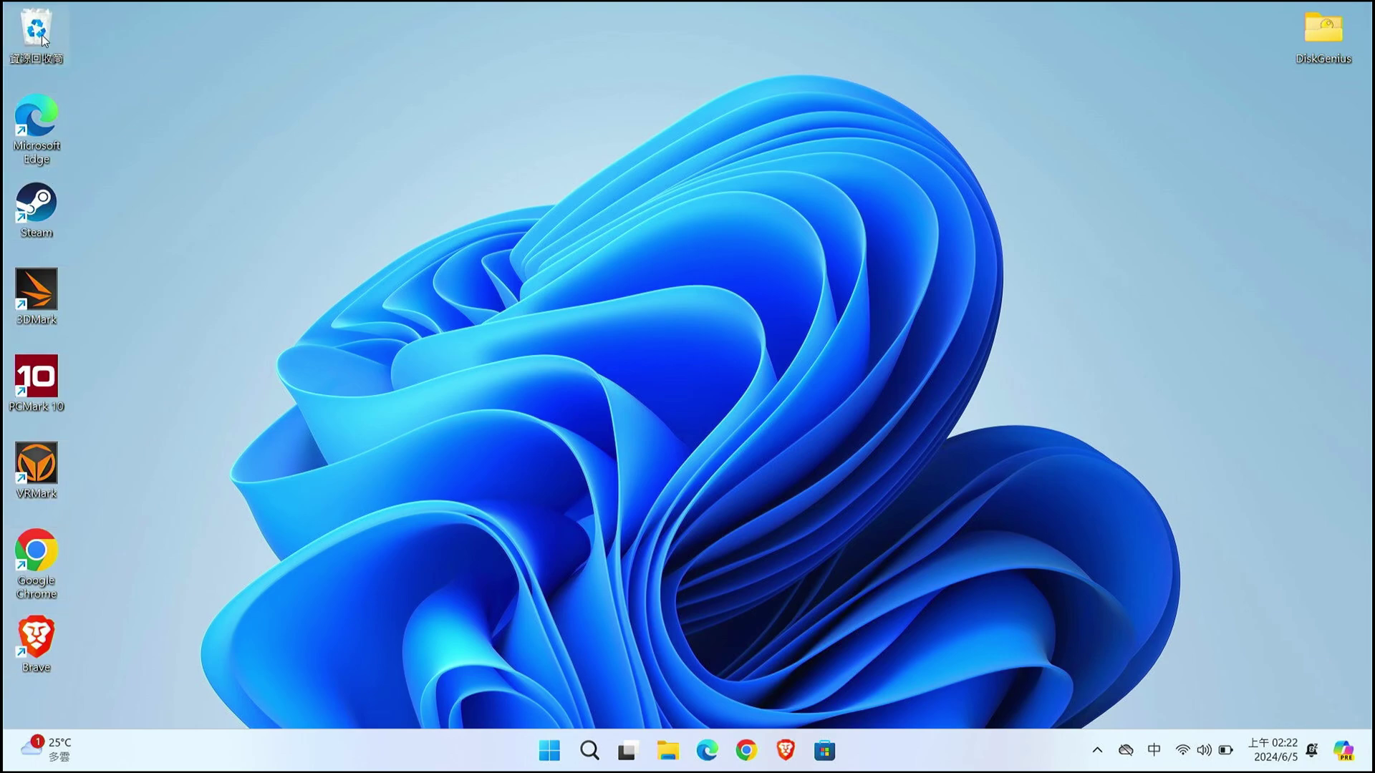
double_click(42, 36)
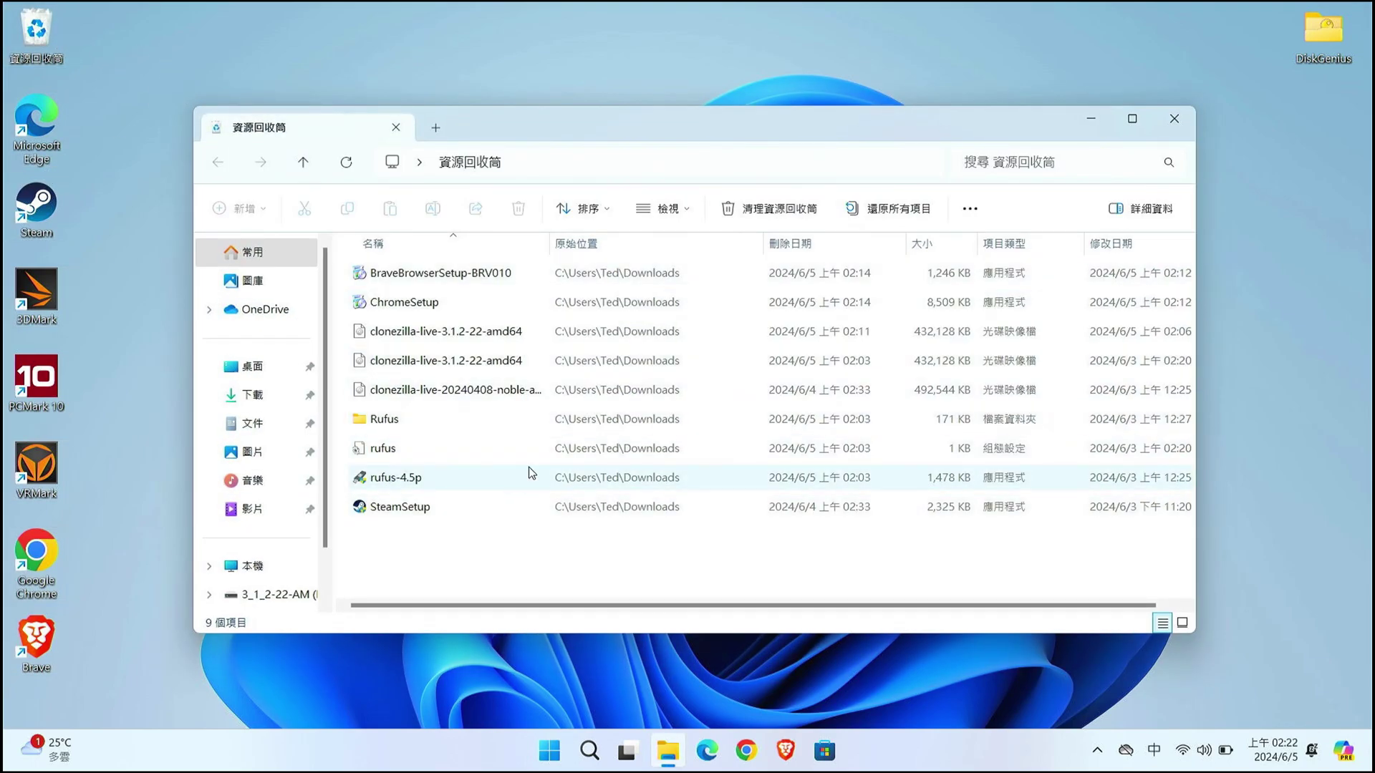
click(1190, 118)
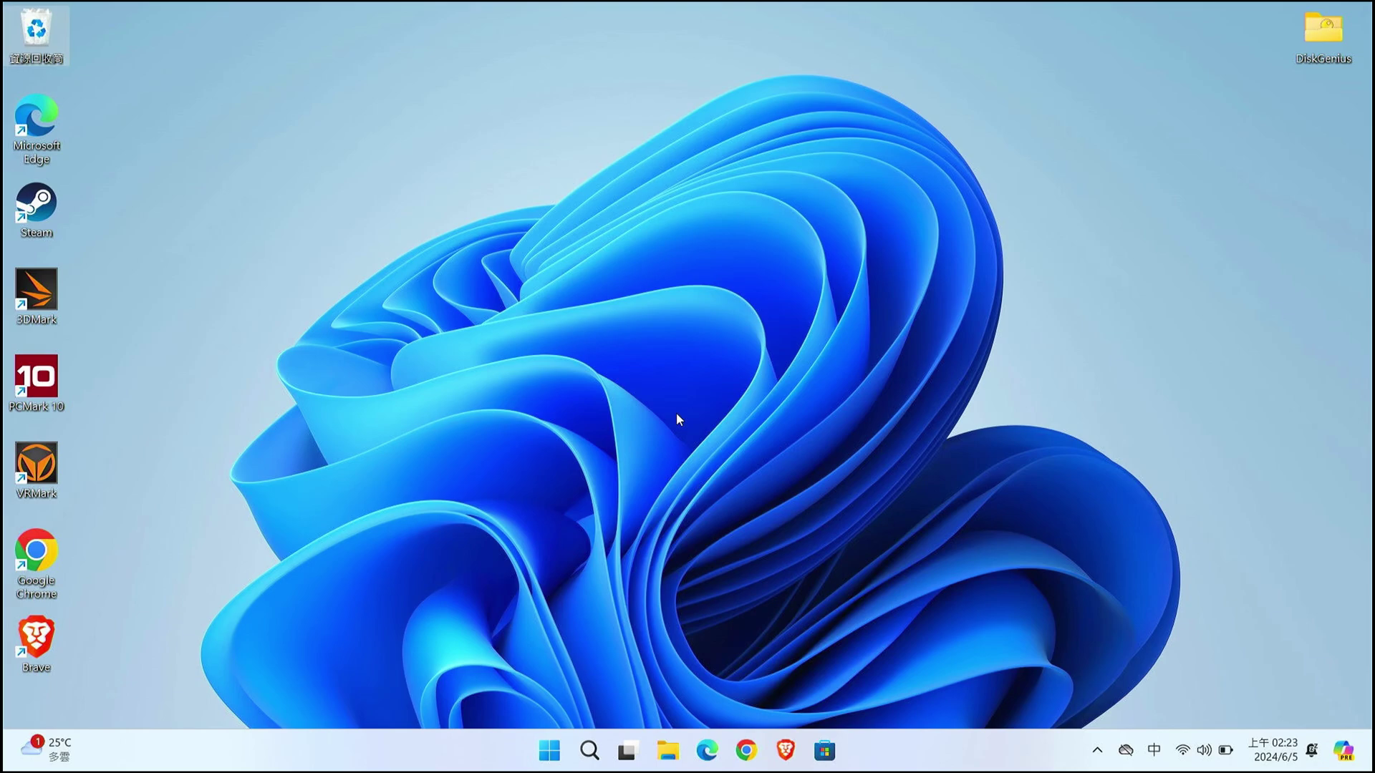
Step: Open File Explorer and expand This PC to review the computer's drives
key(super+e)
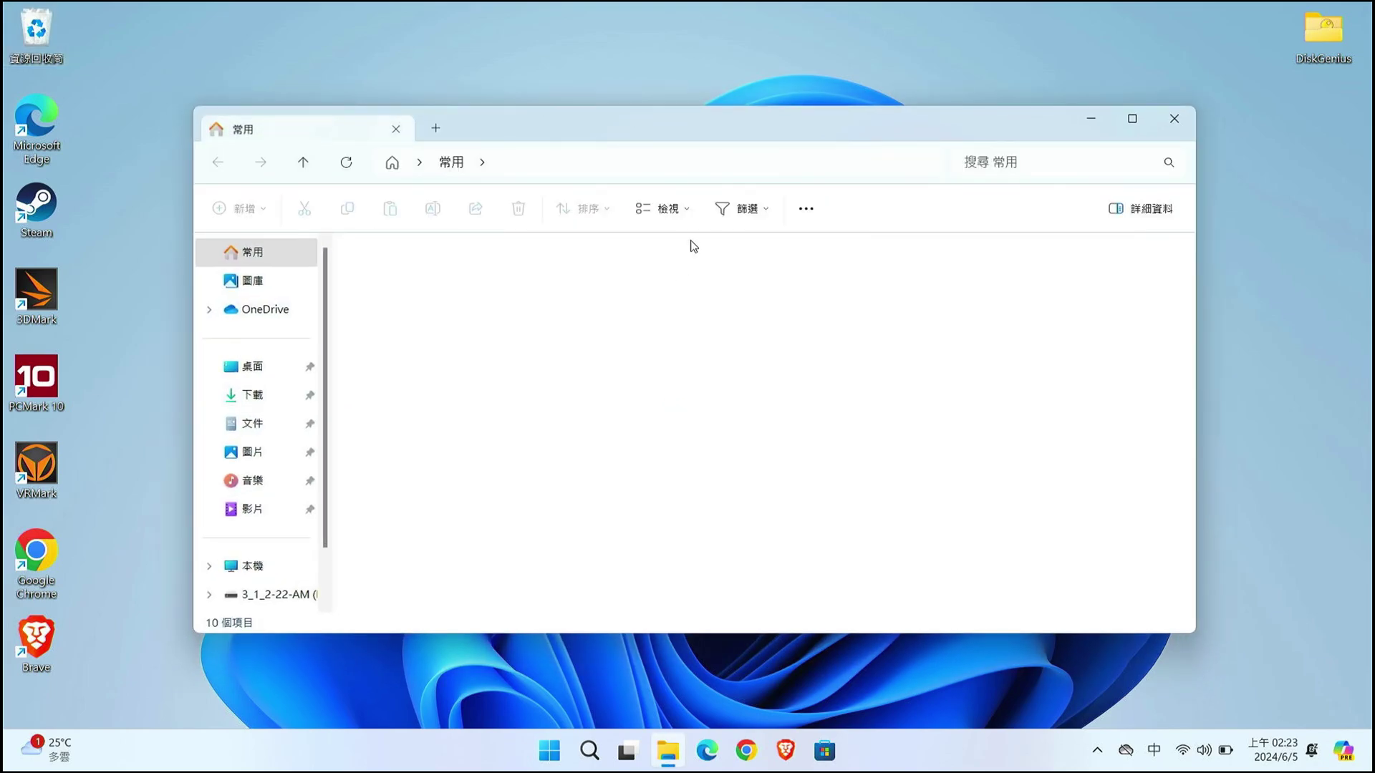
drag(702, 117, 668, 80)
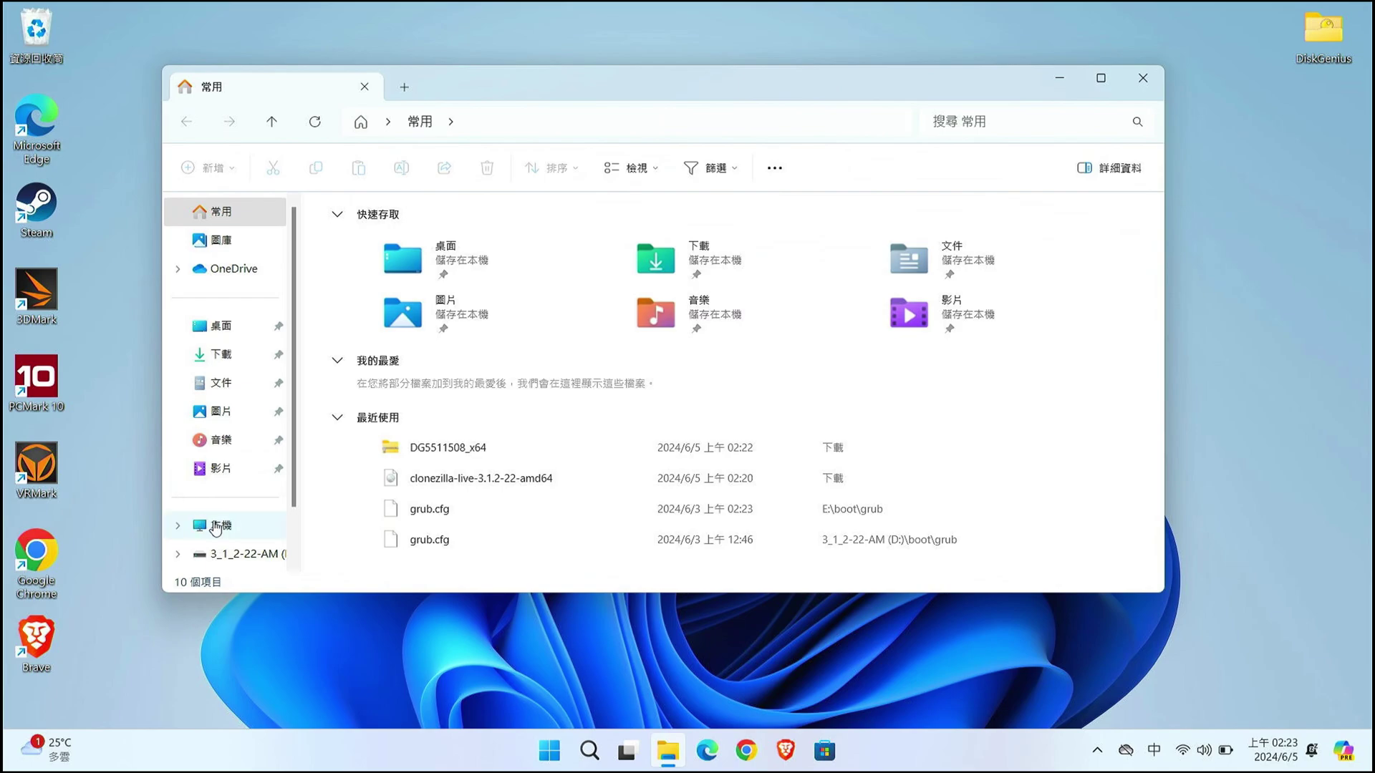
click(185, 517)
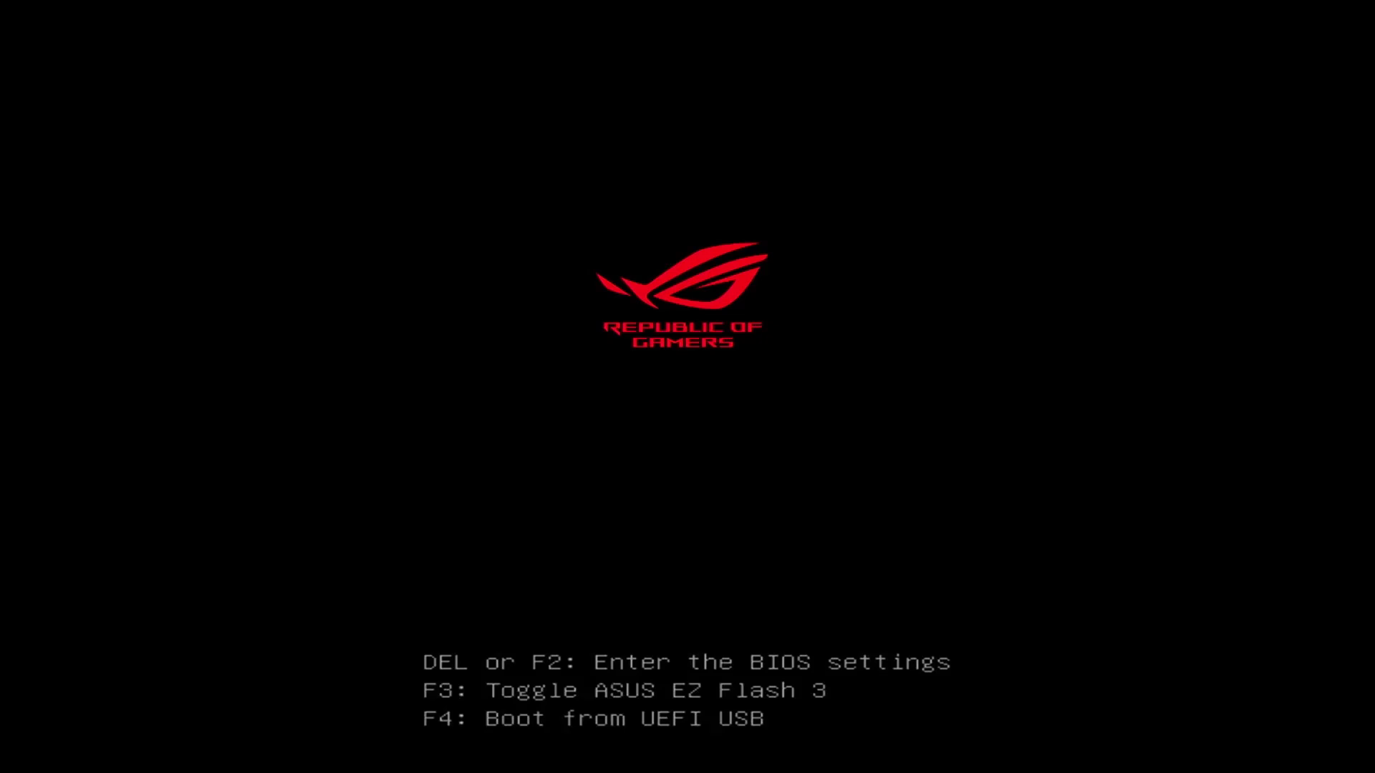
Step: Boot the computer from the Clonezilla USB drive and start a Clonezilla live session from GRUB
key(F8)
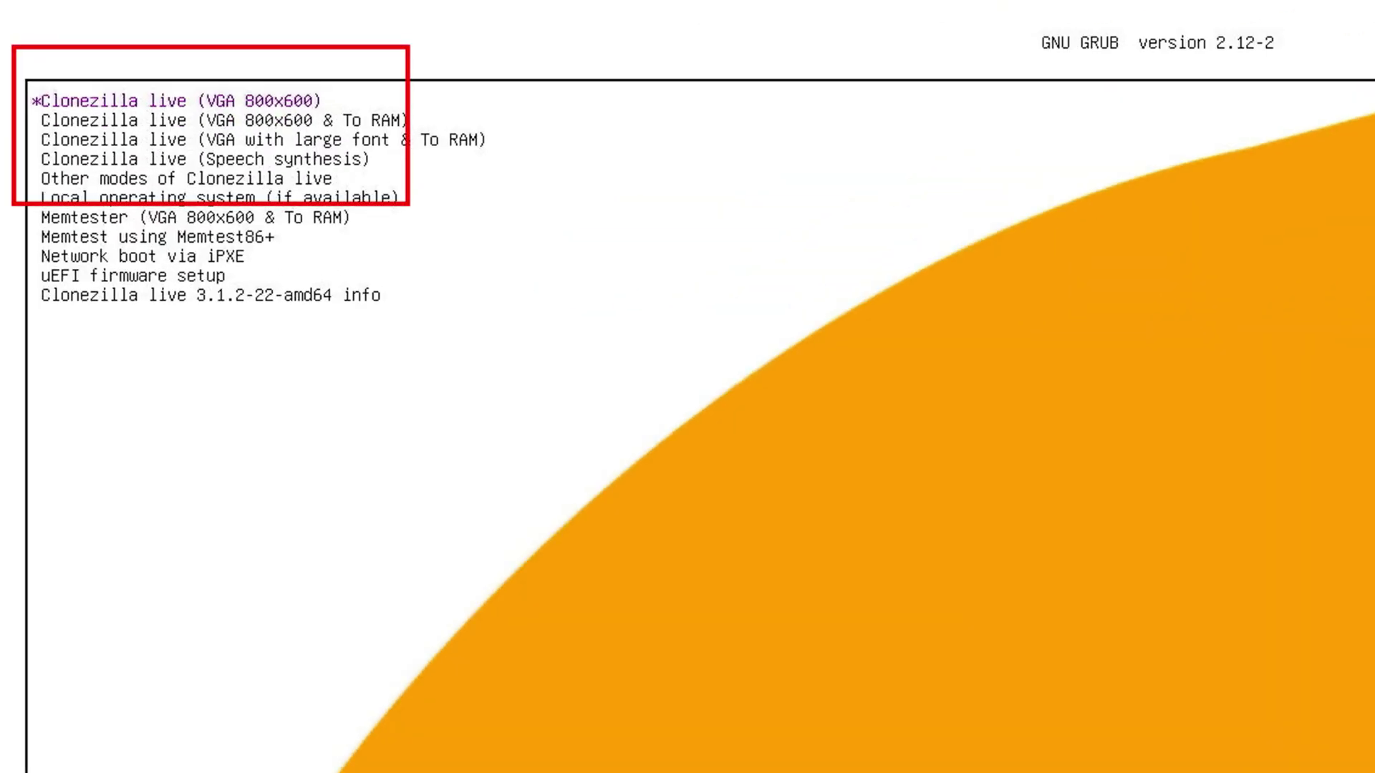
key(Down)
key(Down)
key(Up)
key(Up)
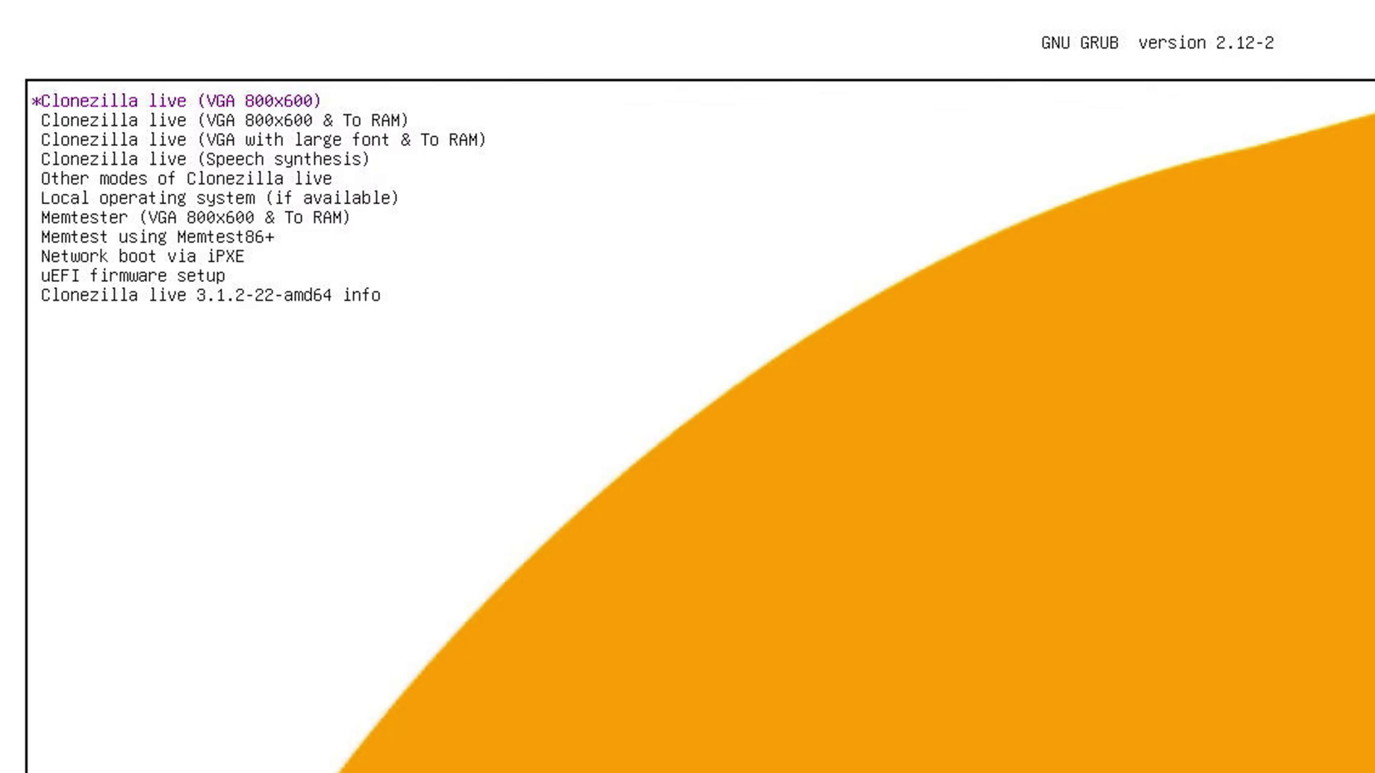
key(Down)
key(Down)
key(Return)
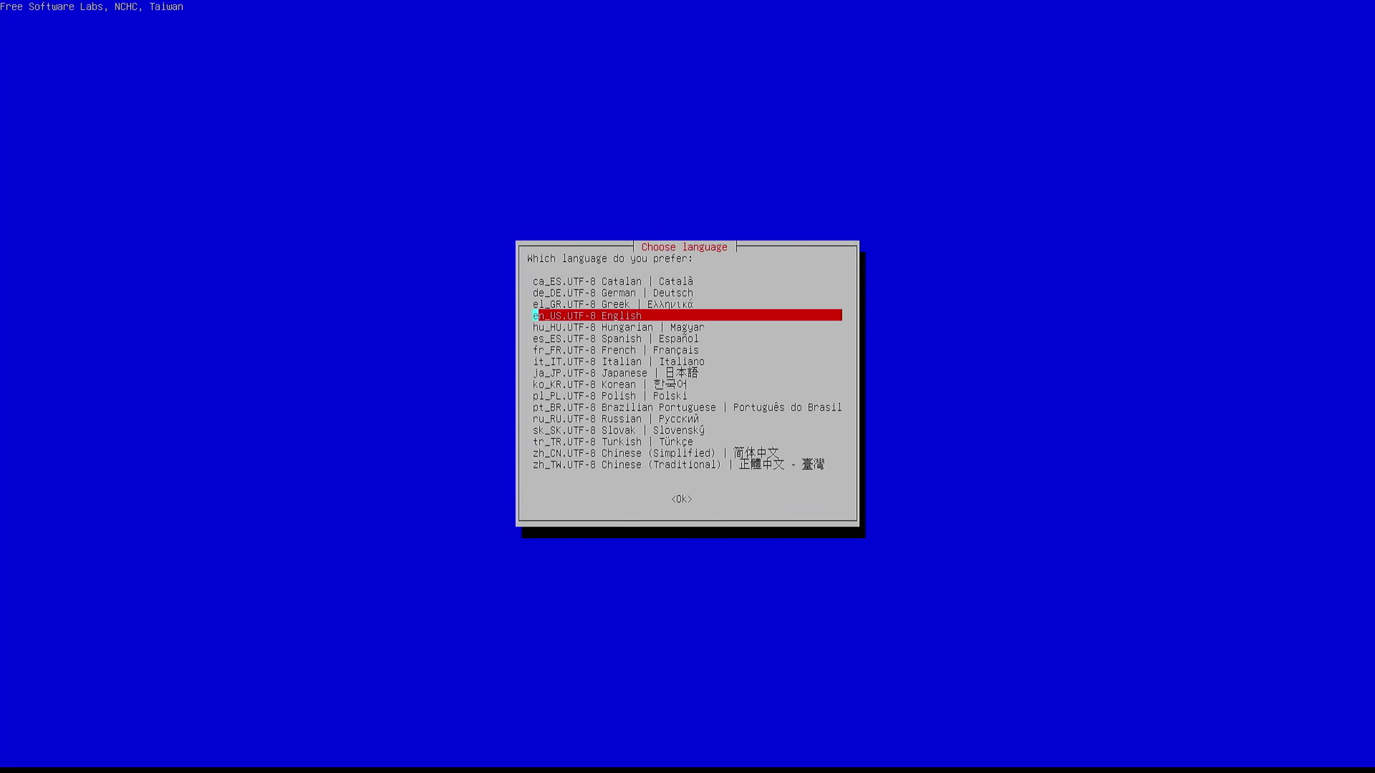
Step: Set the Clonezilla language to zh_TW.UTF-8 Chinese (Traditional) and keep the default US keyboard layout
key(Down)
key(Down)
key(Down)
key(Down)
key(Down)
key(Down)
key(Down)
key(Down)
key(Down)
key(Down)
key(Down)
key(Down)
key(Down)
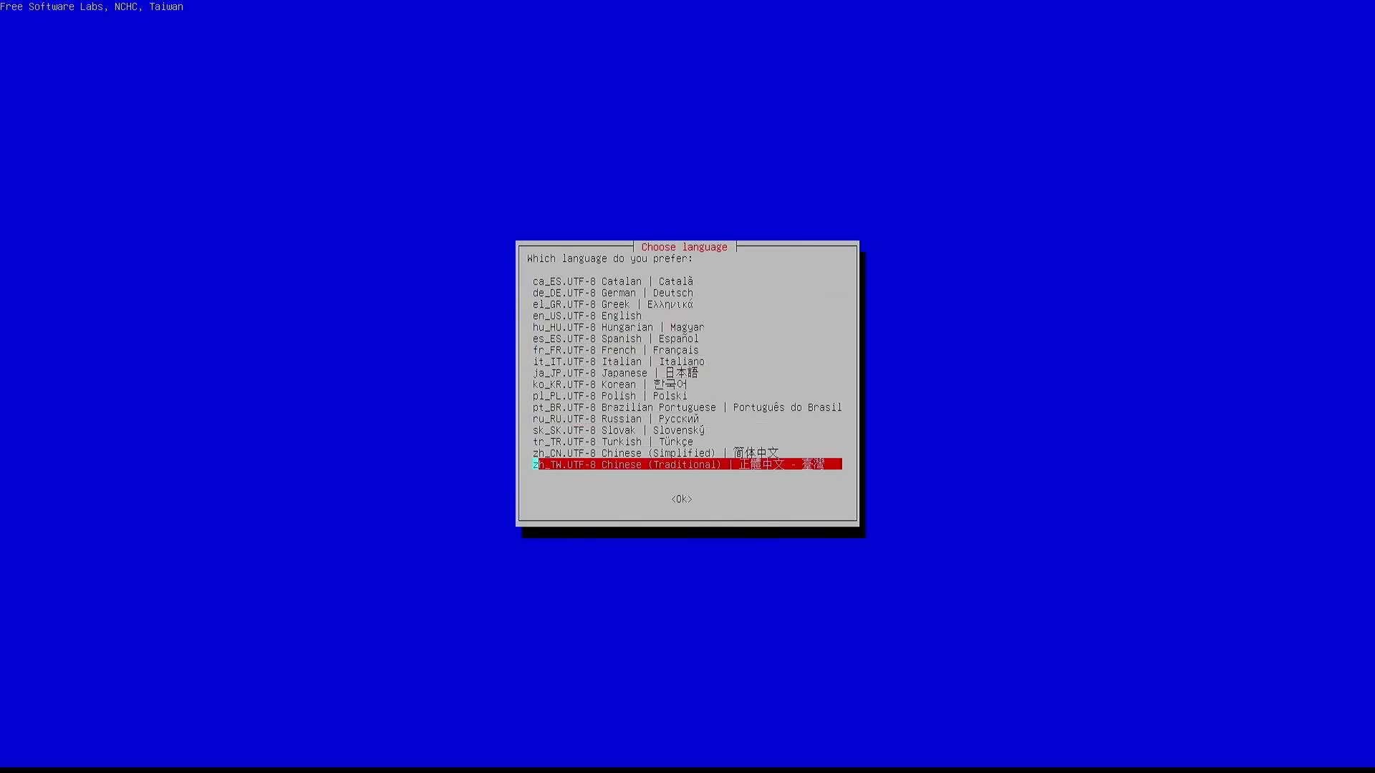
key(Return)
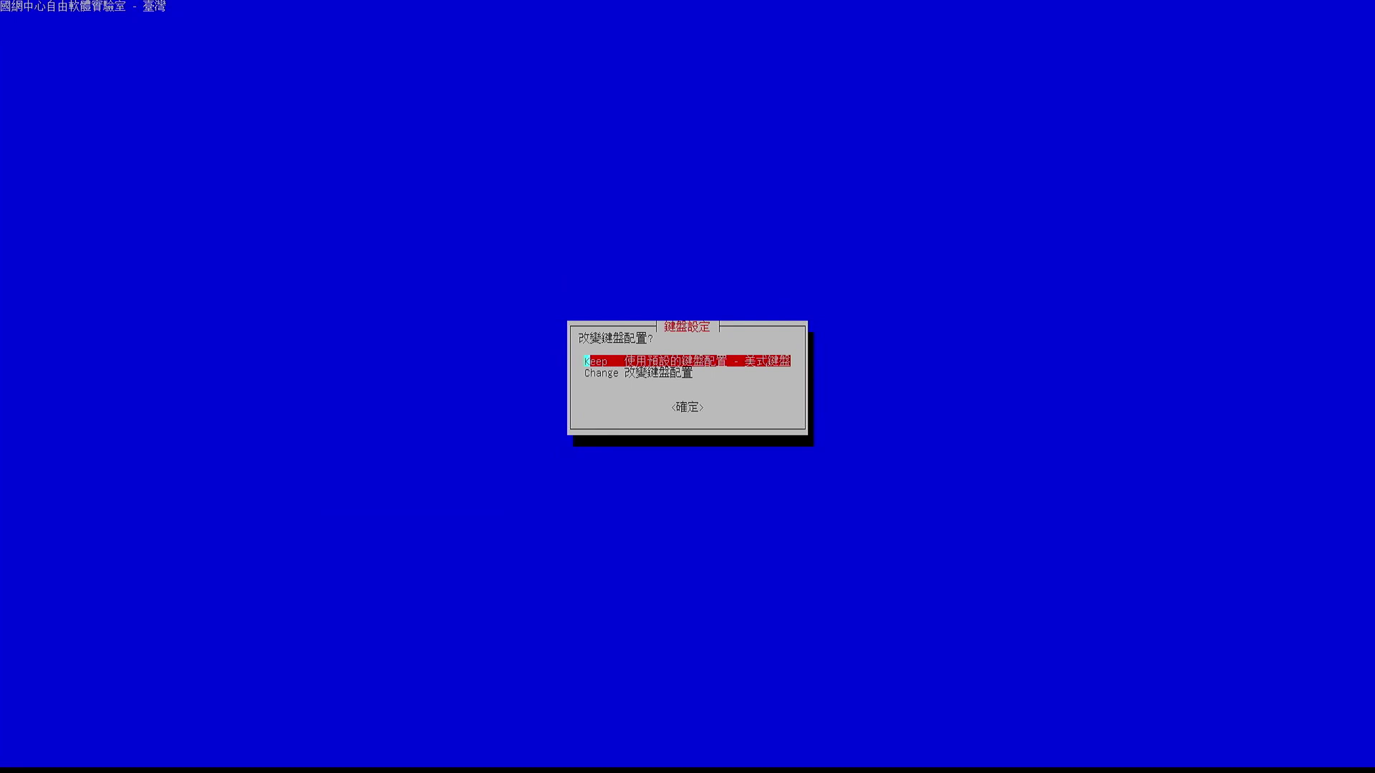
key(Return)
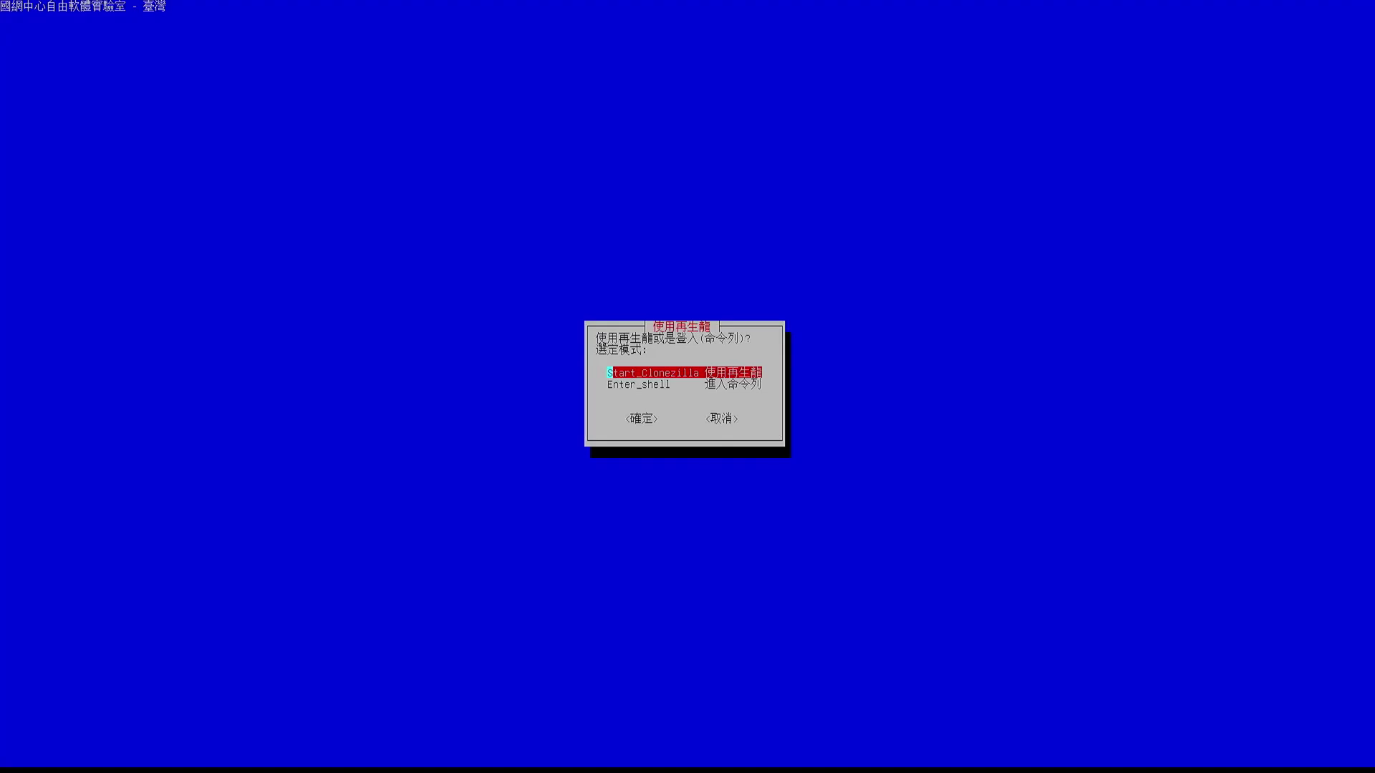
Step: Start Clonezilla in device-image mode with local_dev as the image repository type and exit the storage device scan
key(Return)
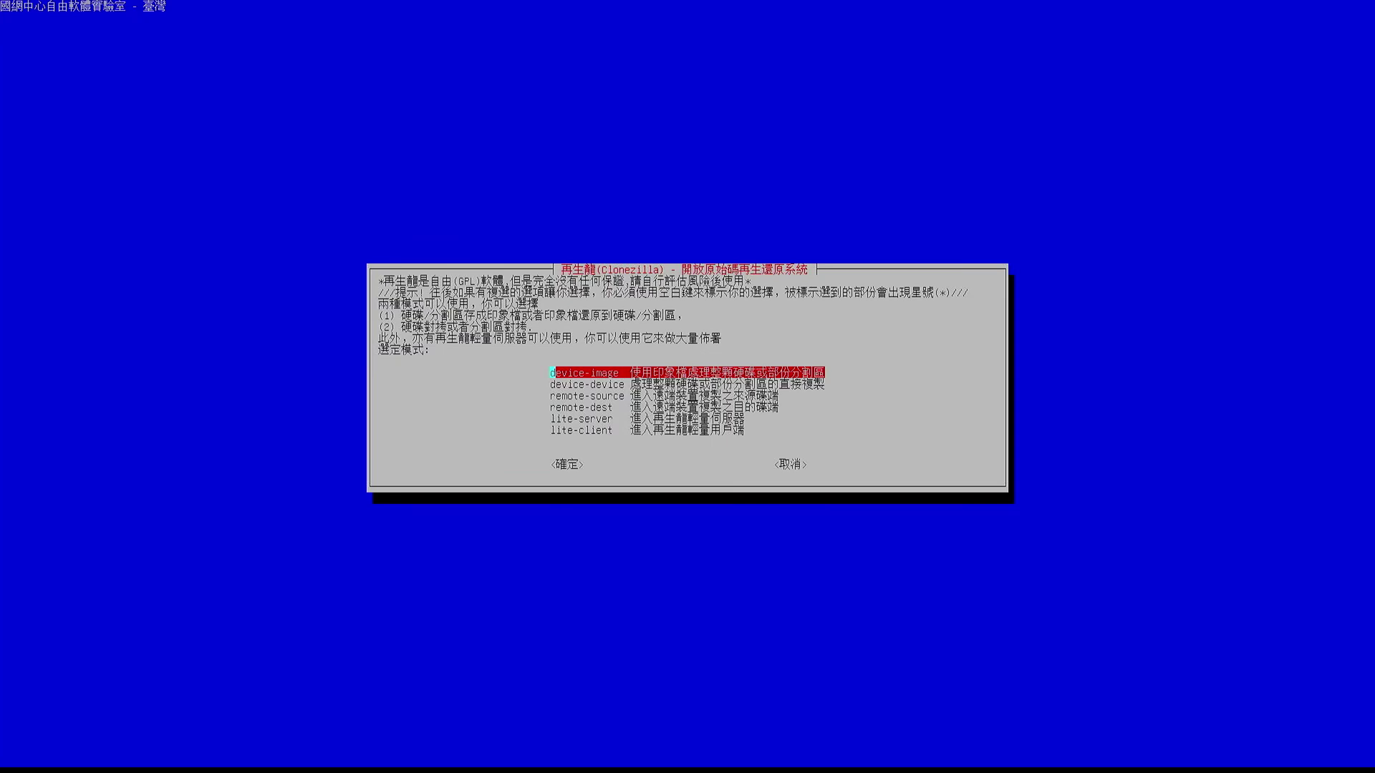
key(Return)
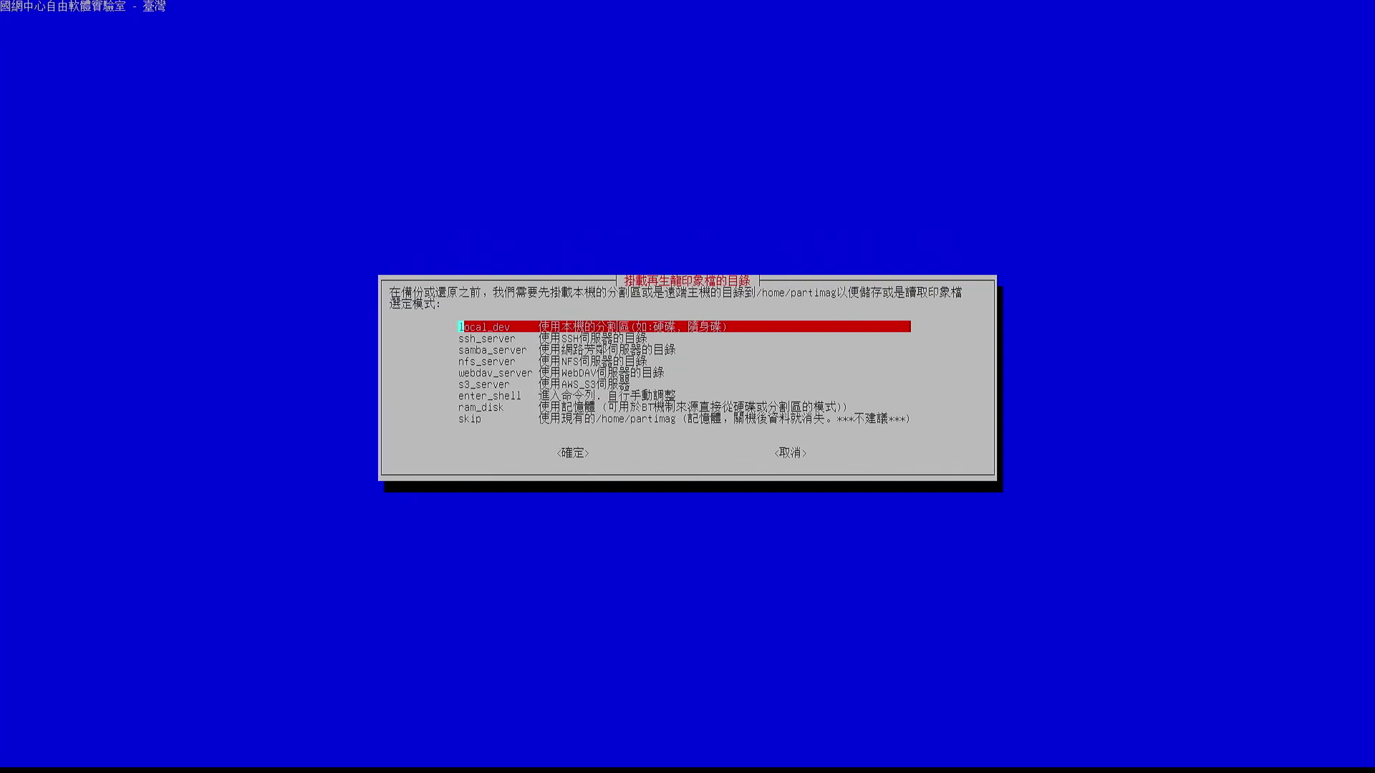
key(Return)
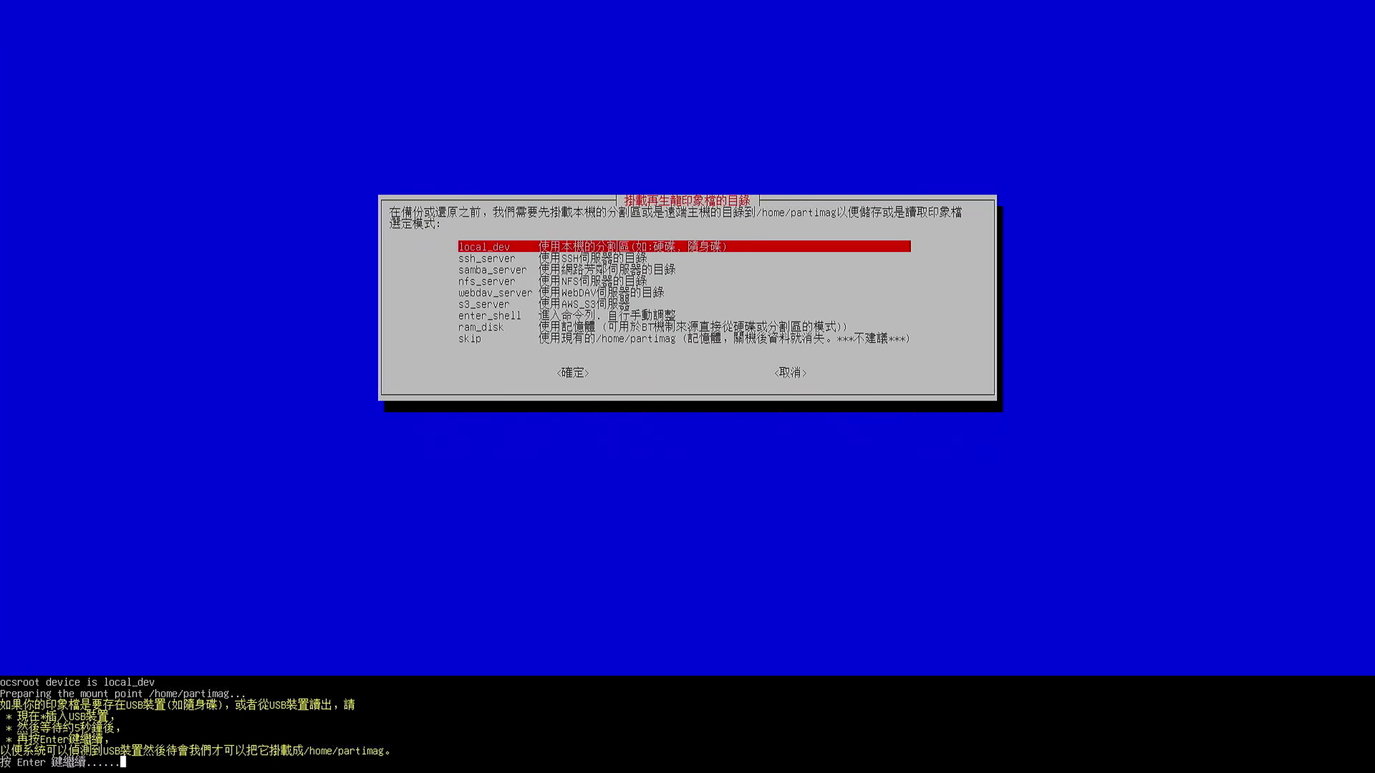
key(Return)
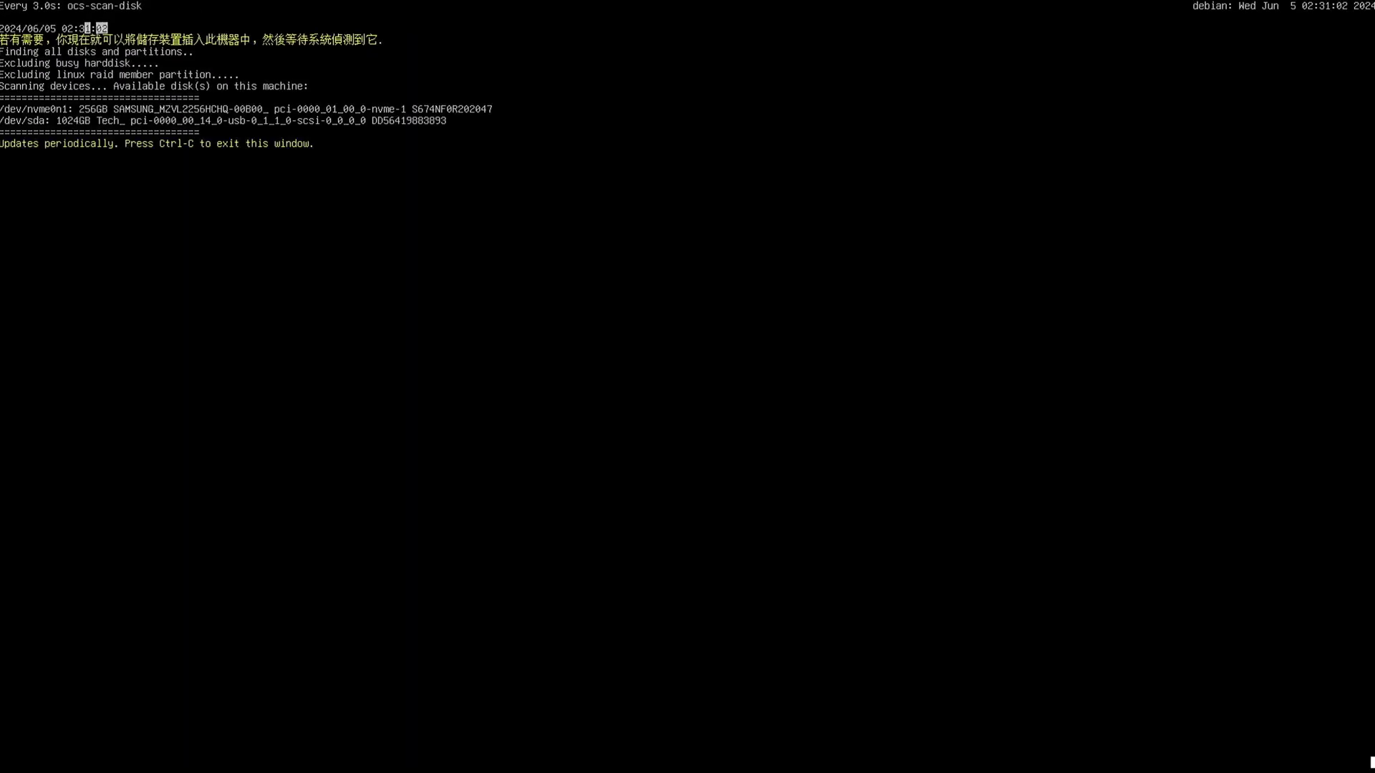
key(ctrl+c)
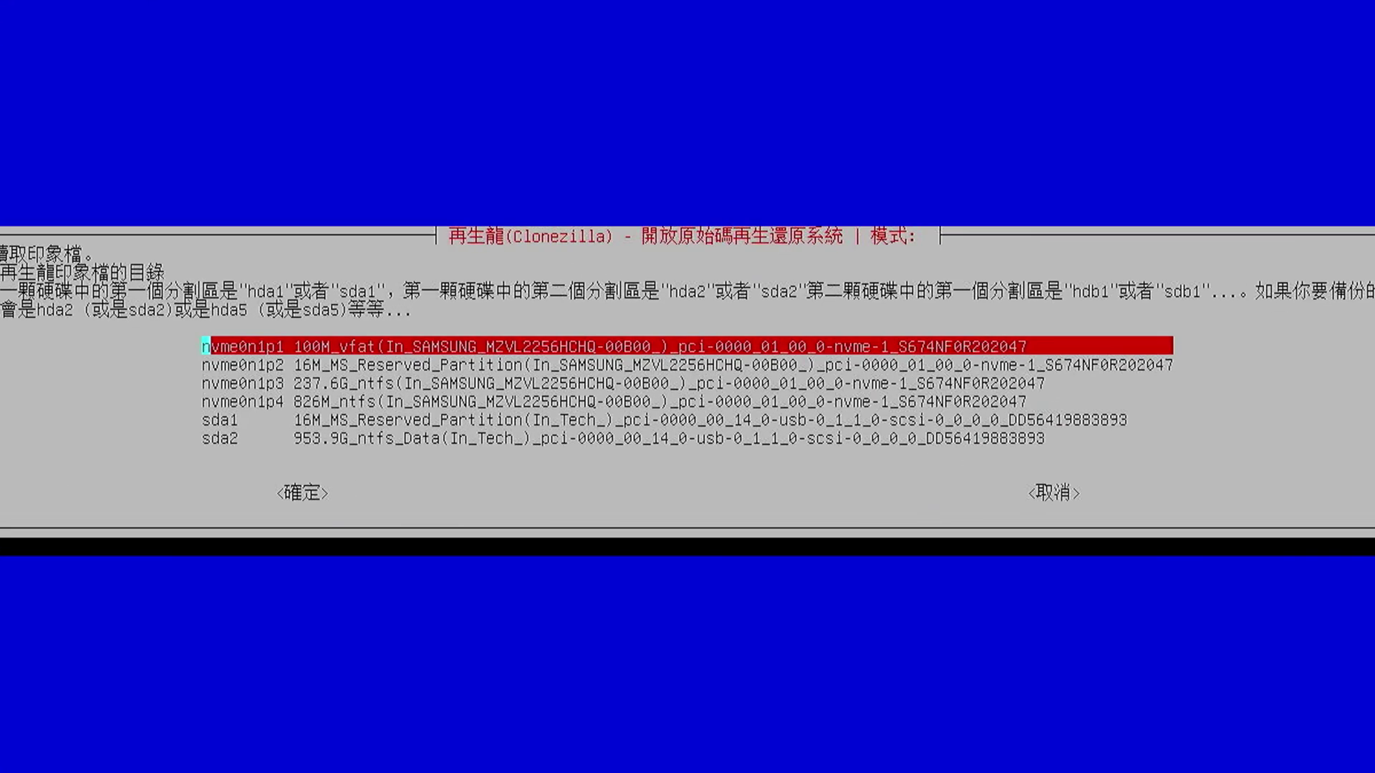
Step: Choose the 953.9G NTFS partition sda2 as the image repository and skip its file system check with no-fsck
key(Down)
key(Down)
key(Down)
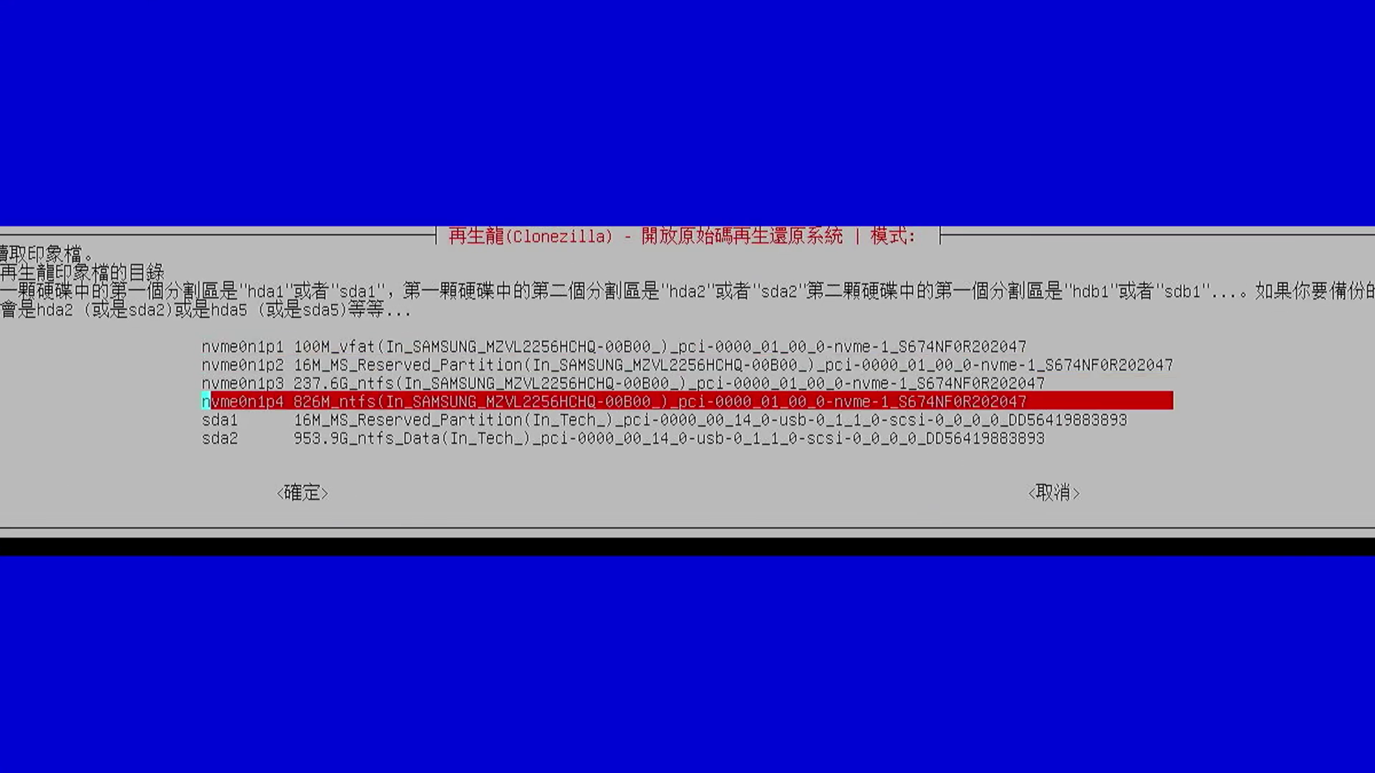
key(Up)
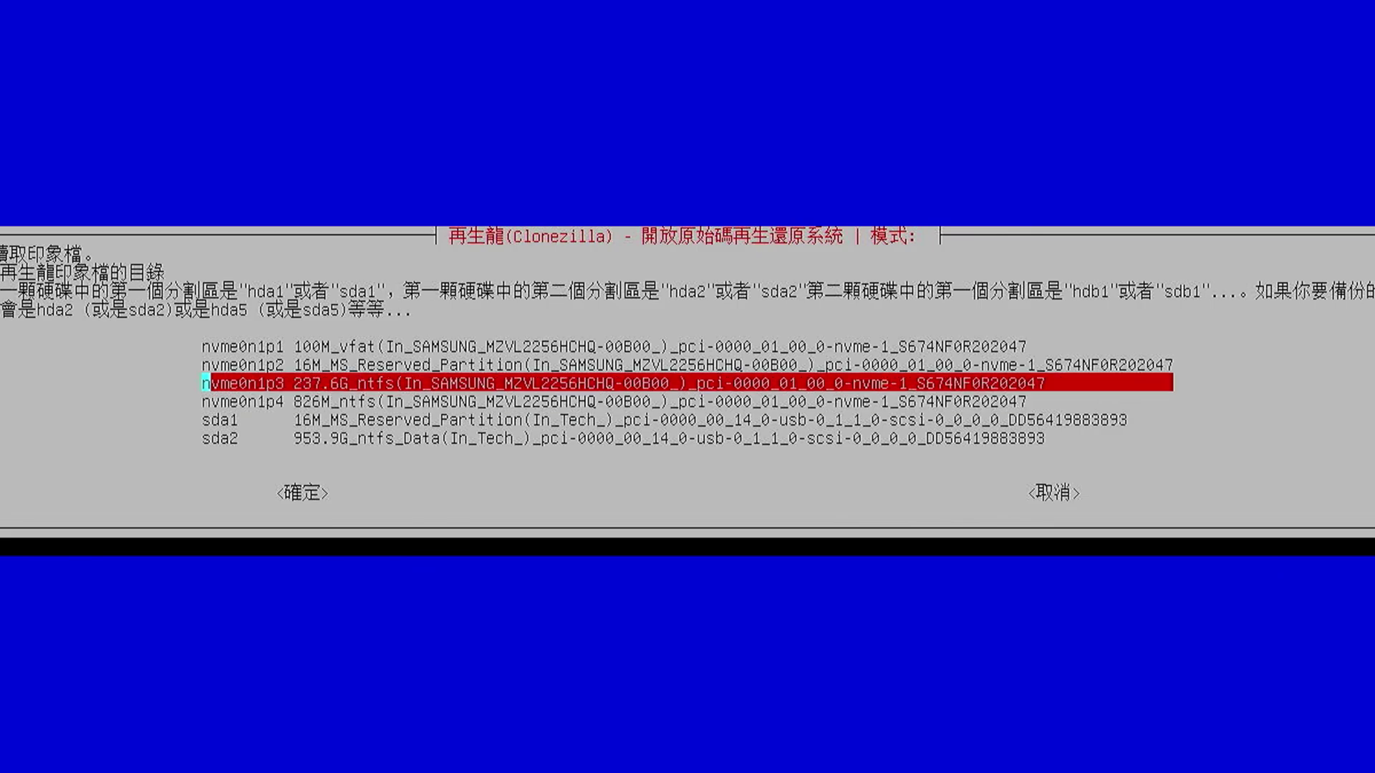
key(Down)
key(Down)
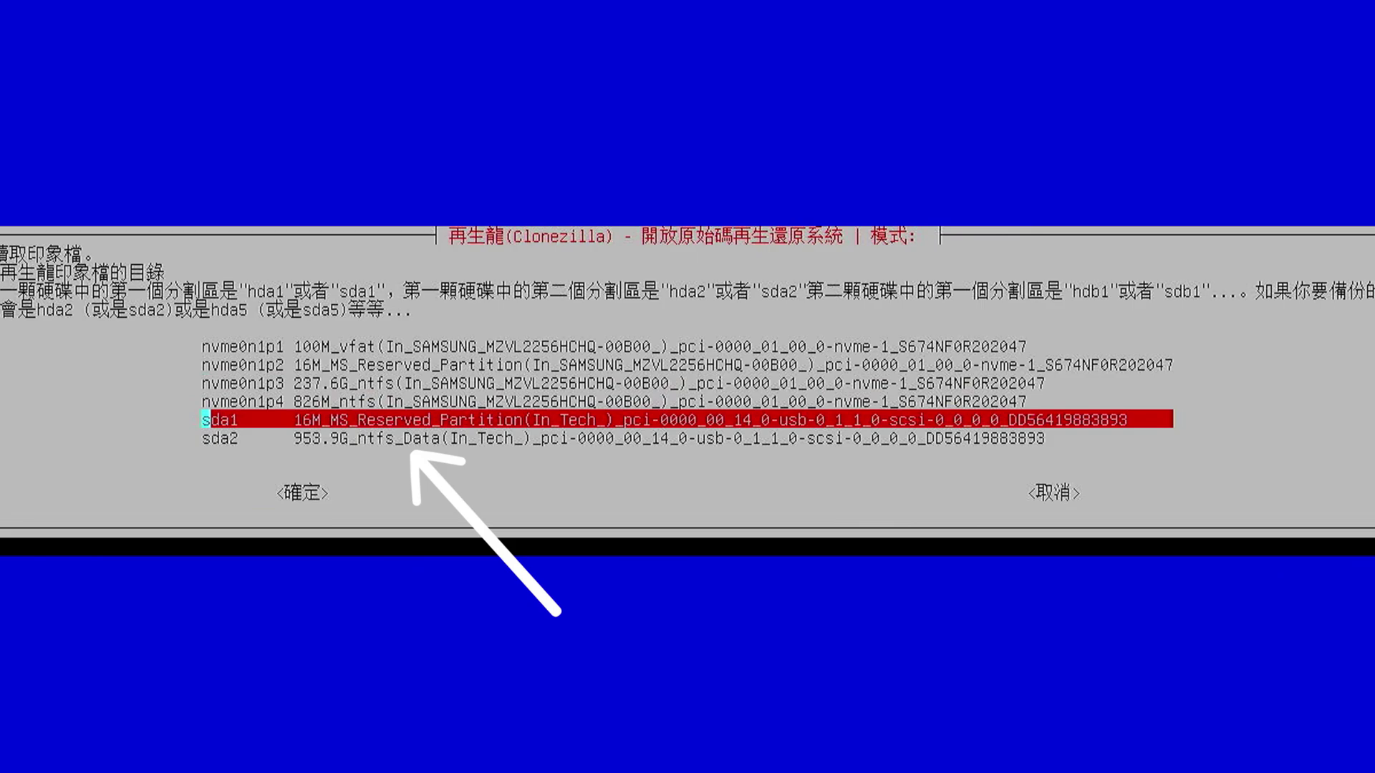
key(Down)
key(Return)
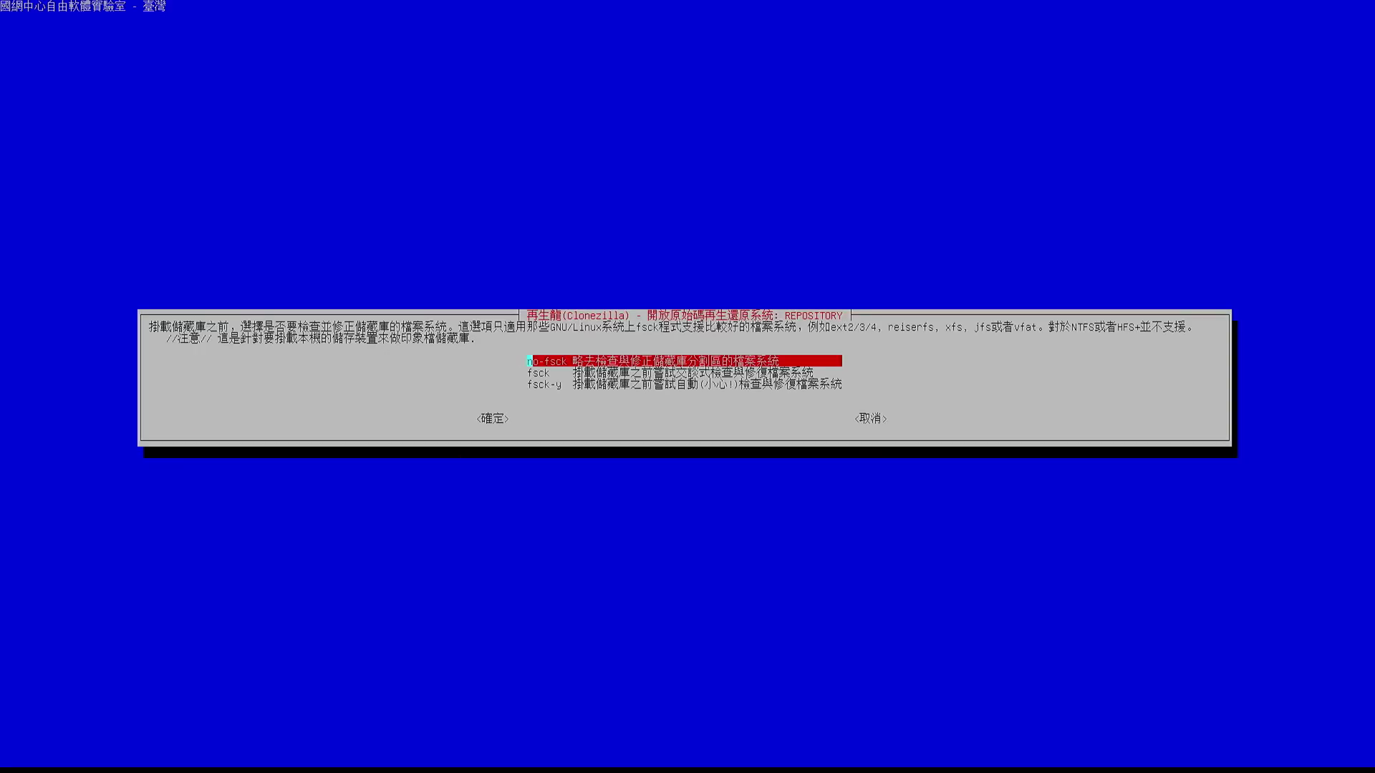
key(Return)
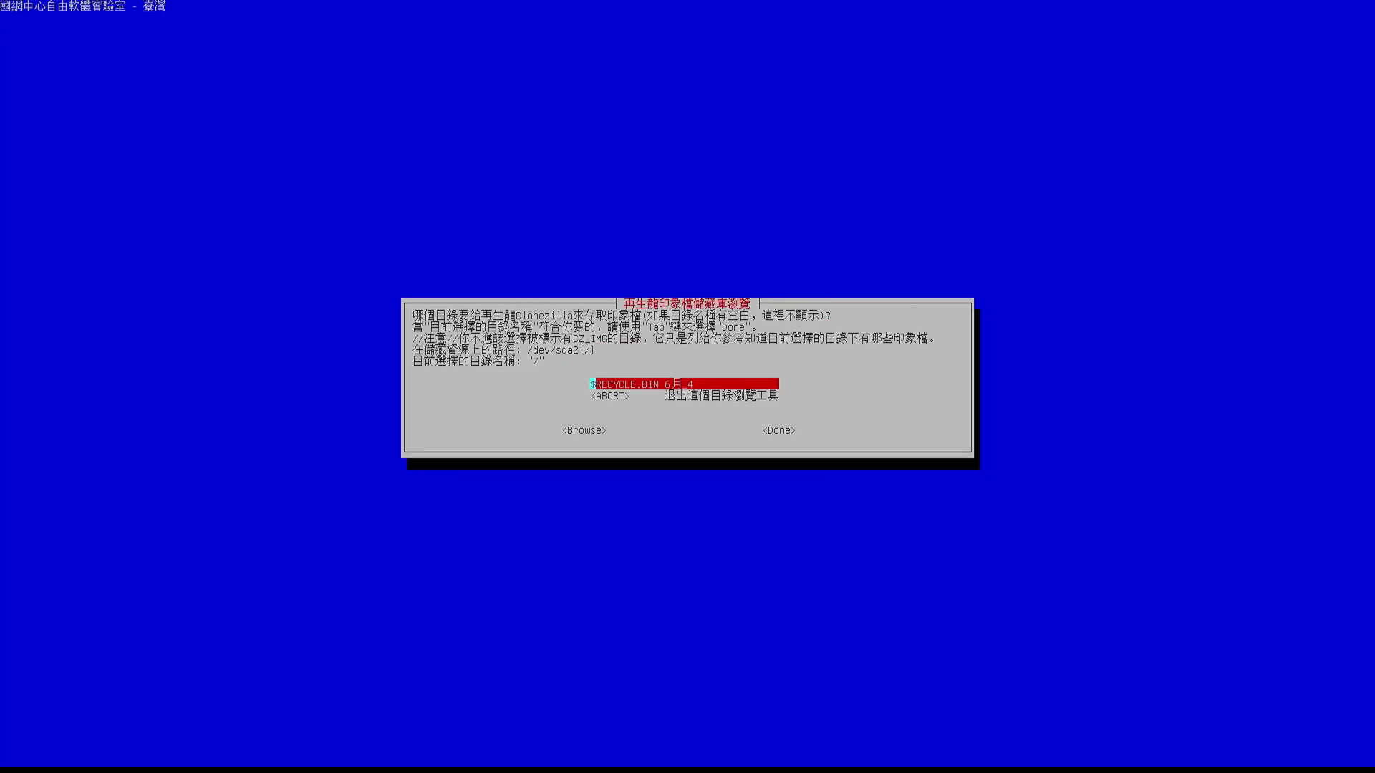
Step: Use the root directory of /dev/sda2 for storing the images and continue past the mount summary
key(Tab)
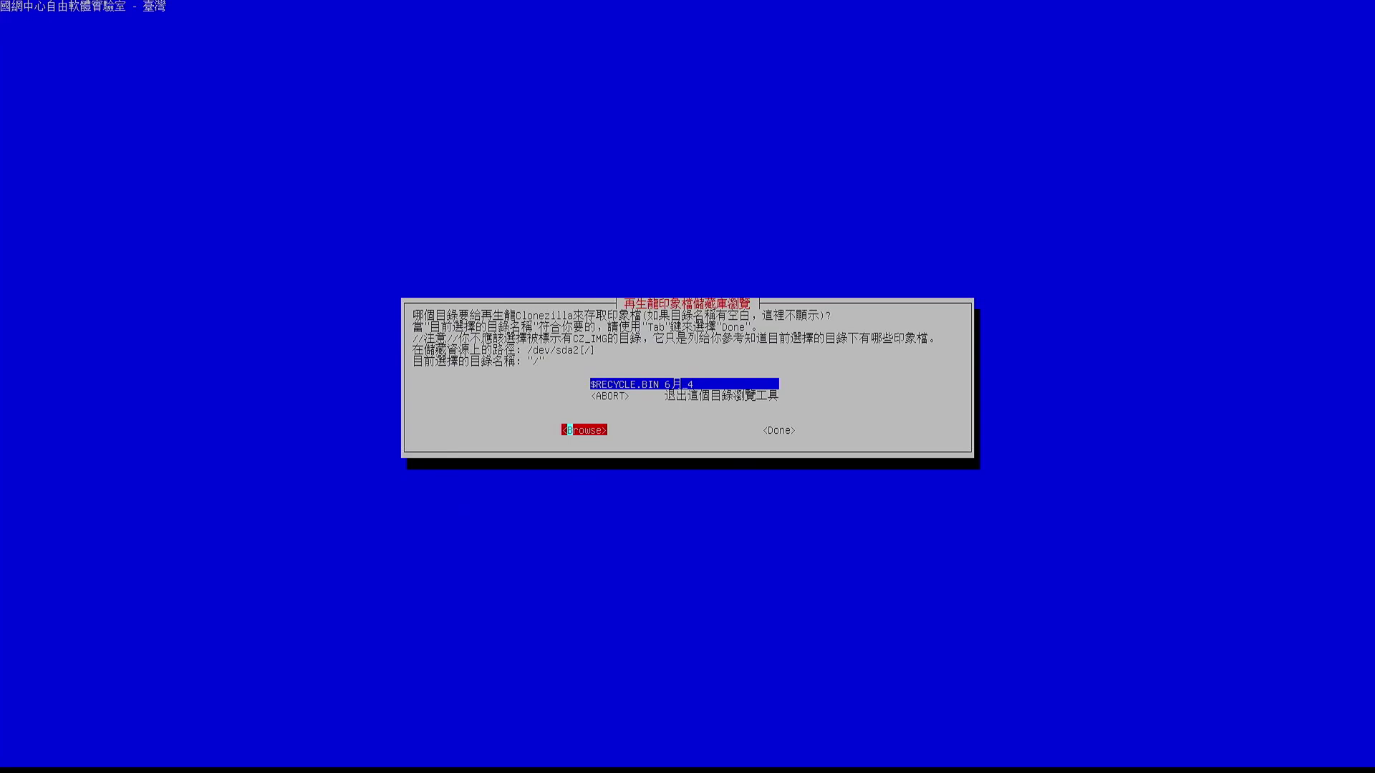
key(Tab)
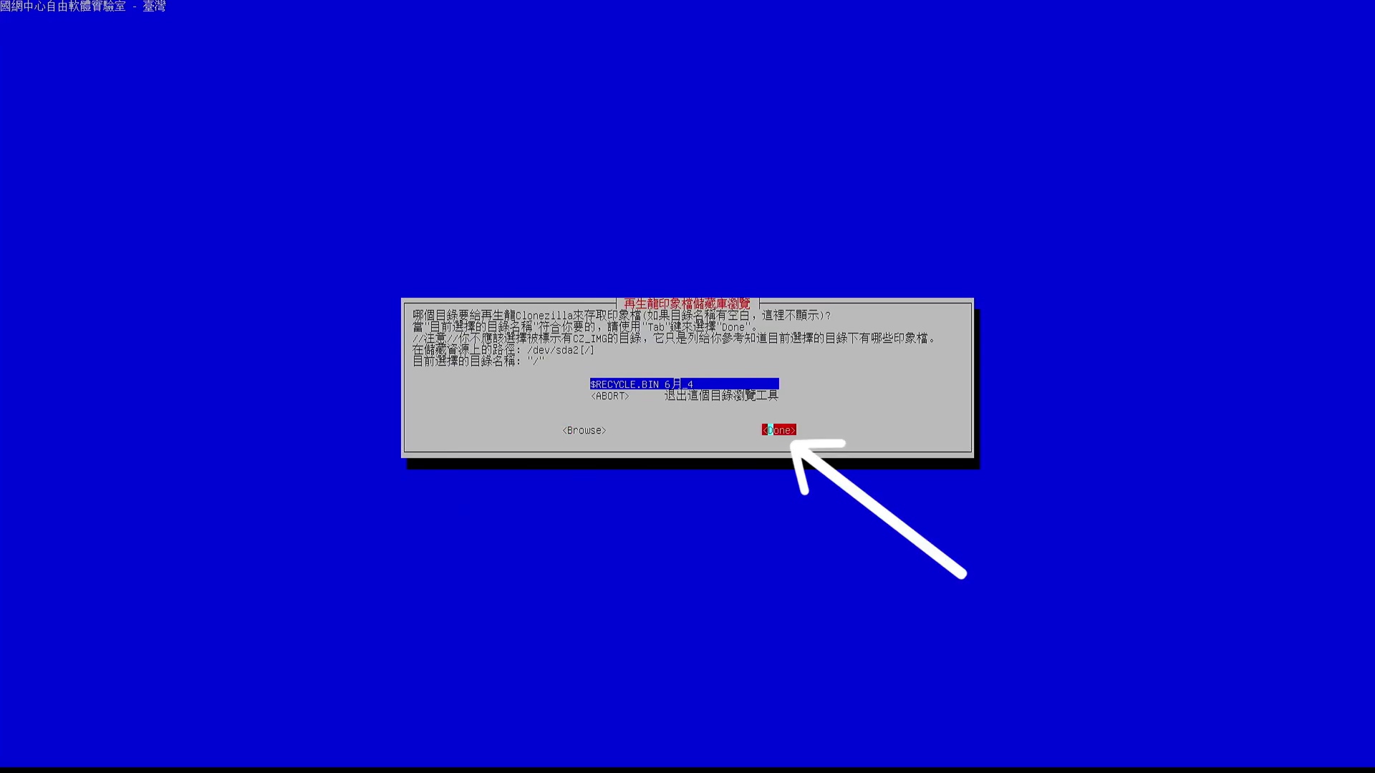
key(Return)
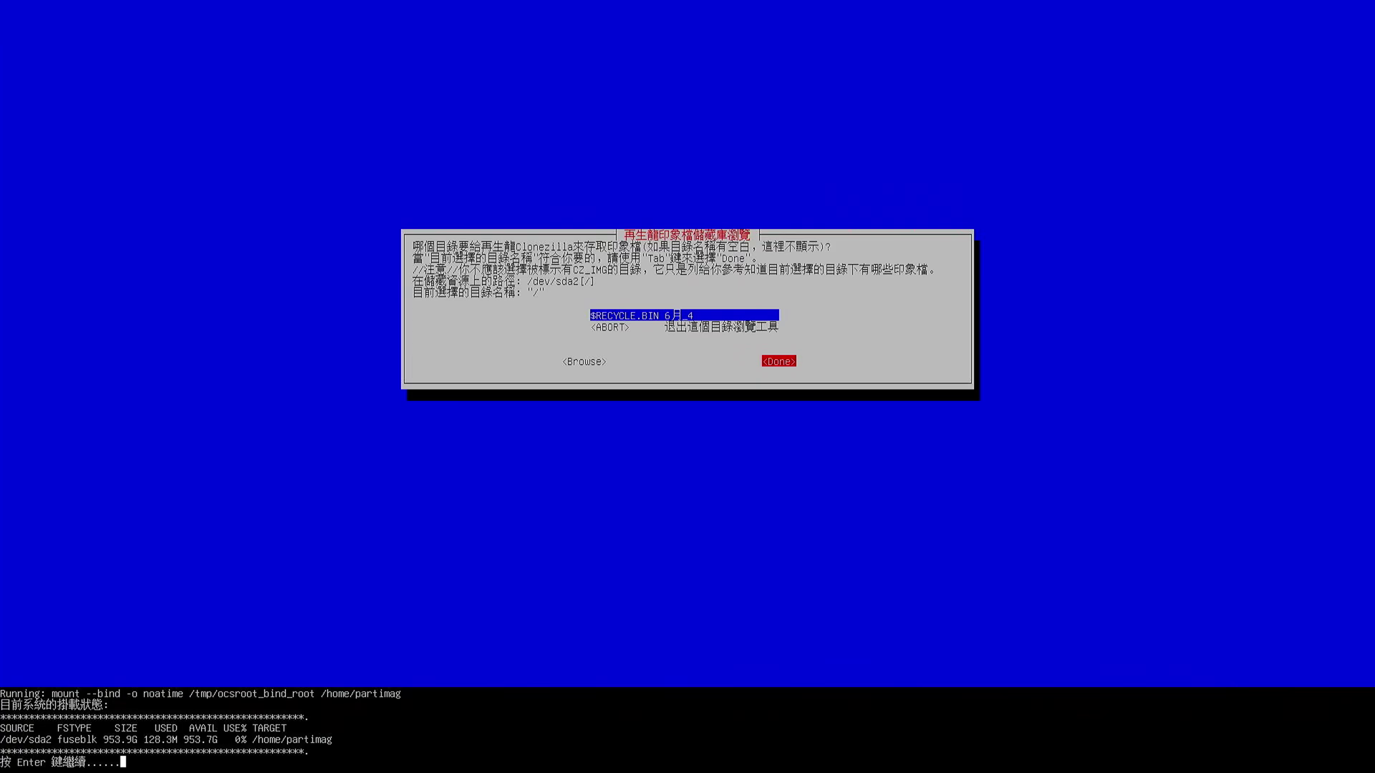
key(Return)
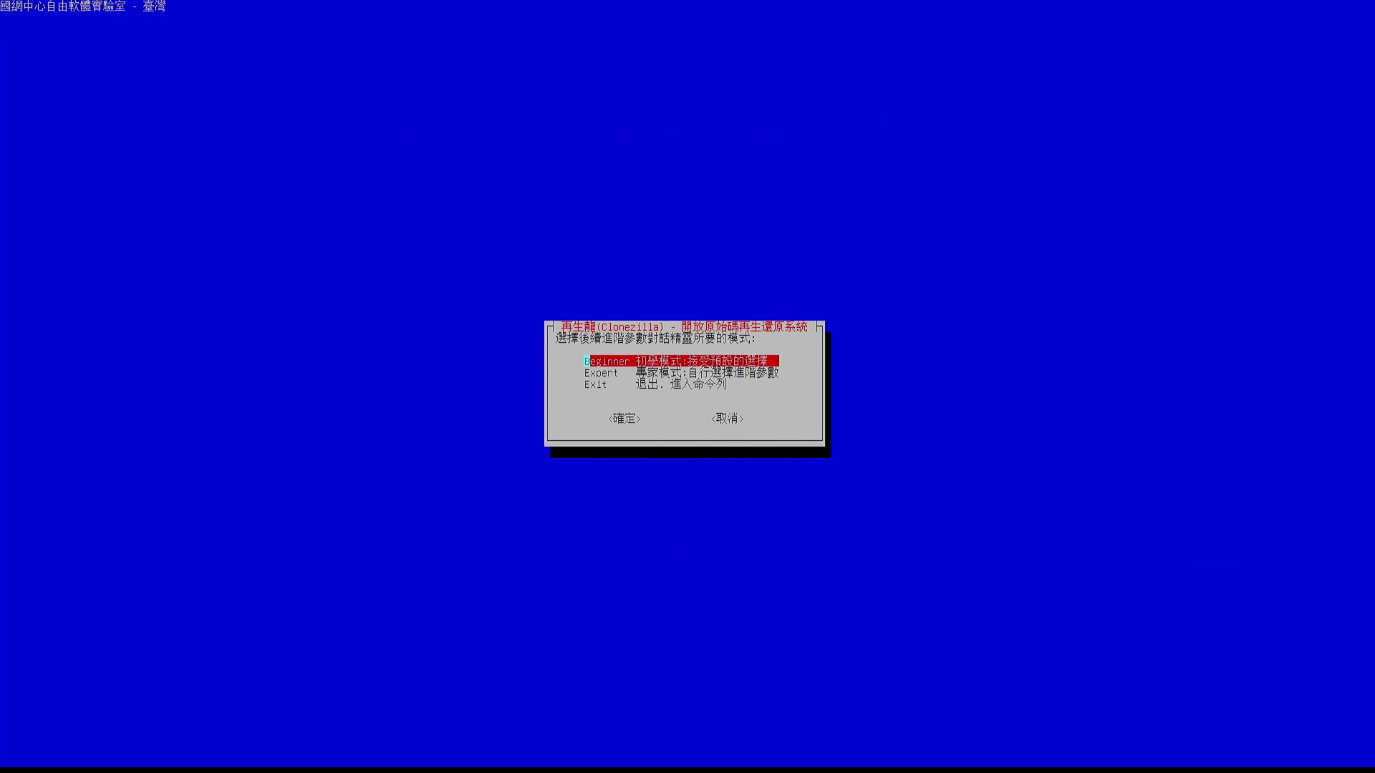
Step: Choose Beginner mode with savedisk and replace the default image name with a custom name ending in -YT
key(Return)
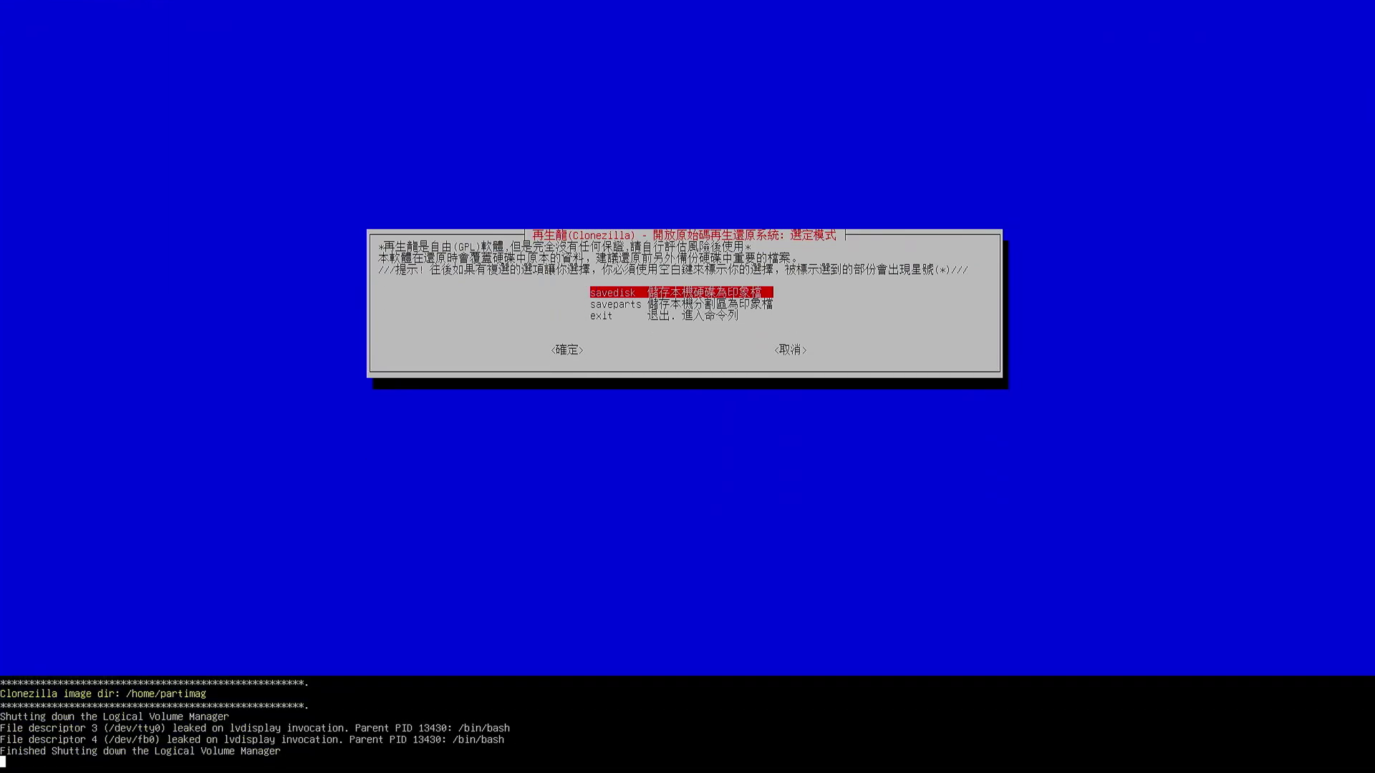
key(Return)
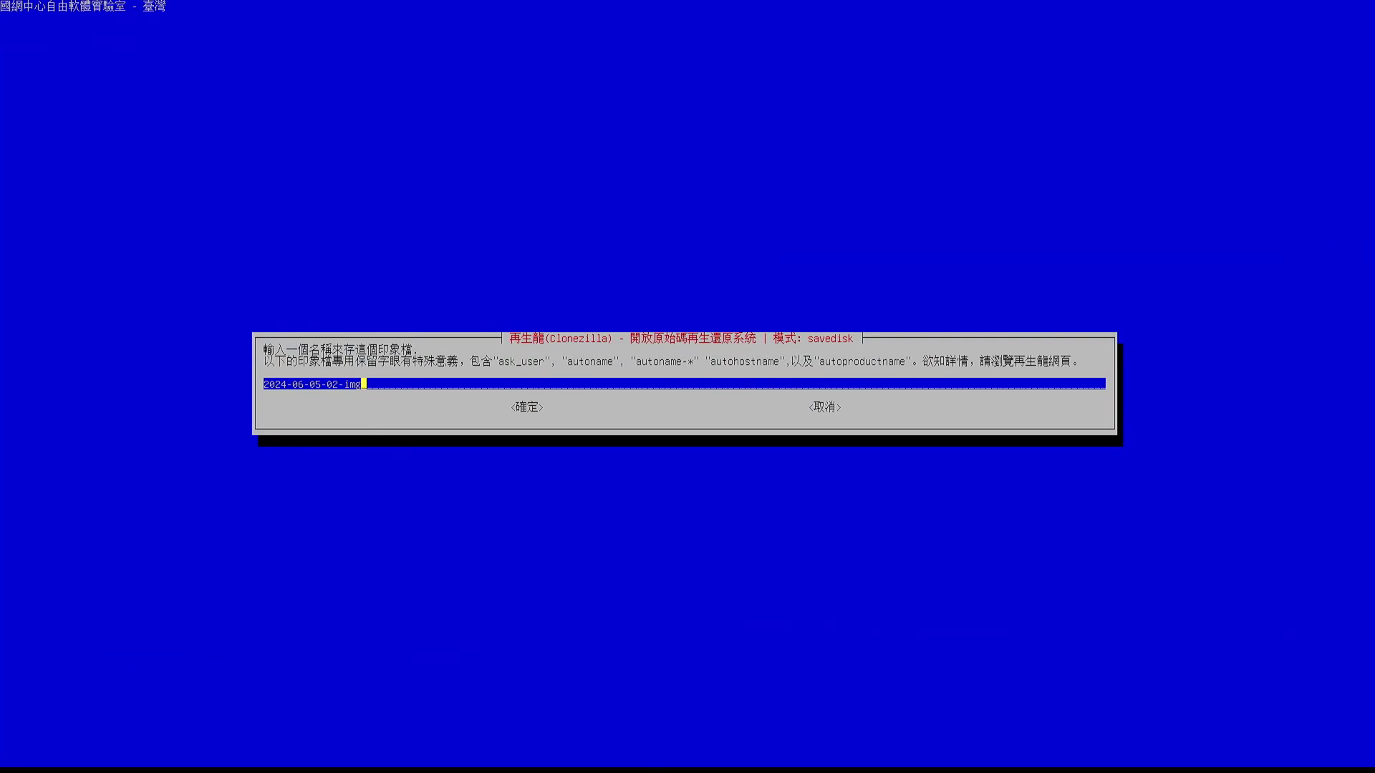
key(BackSpace)
key(BackSpace)
key(BackSpace)
key(BackSpace)
key(BackSpace)
key(BackSpace)
key(BackSpace)
key(BackSpace)
key(BackSpace)
key(BackSpace)
key(BackSpace)
key(BackSpace)
key(BackSpace)
key(BackSpace)
key(BackSpace)
key(BackSpace)
key(BackSpace)
text(Ted)
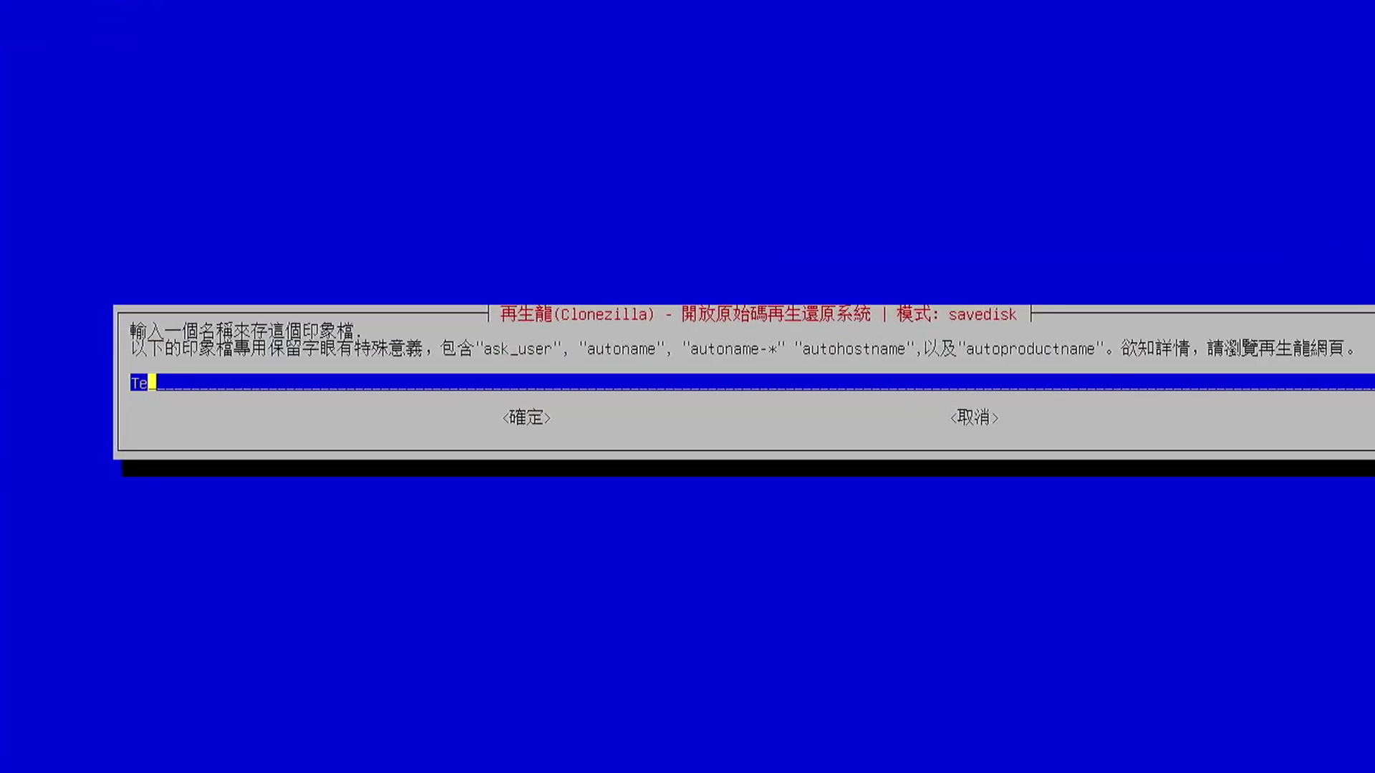
text(-YT)
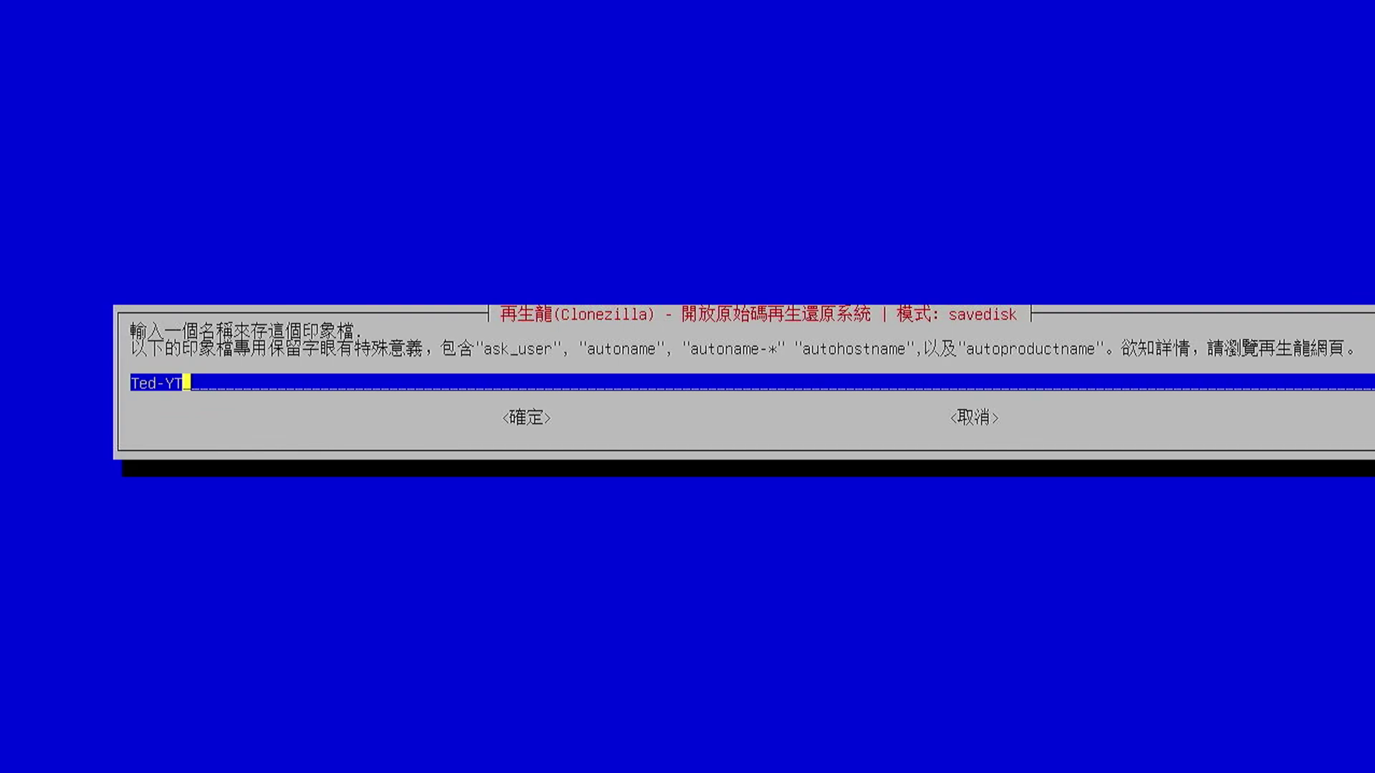
key(Return)
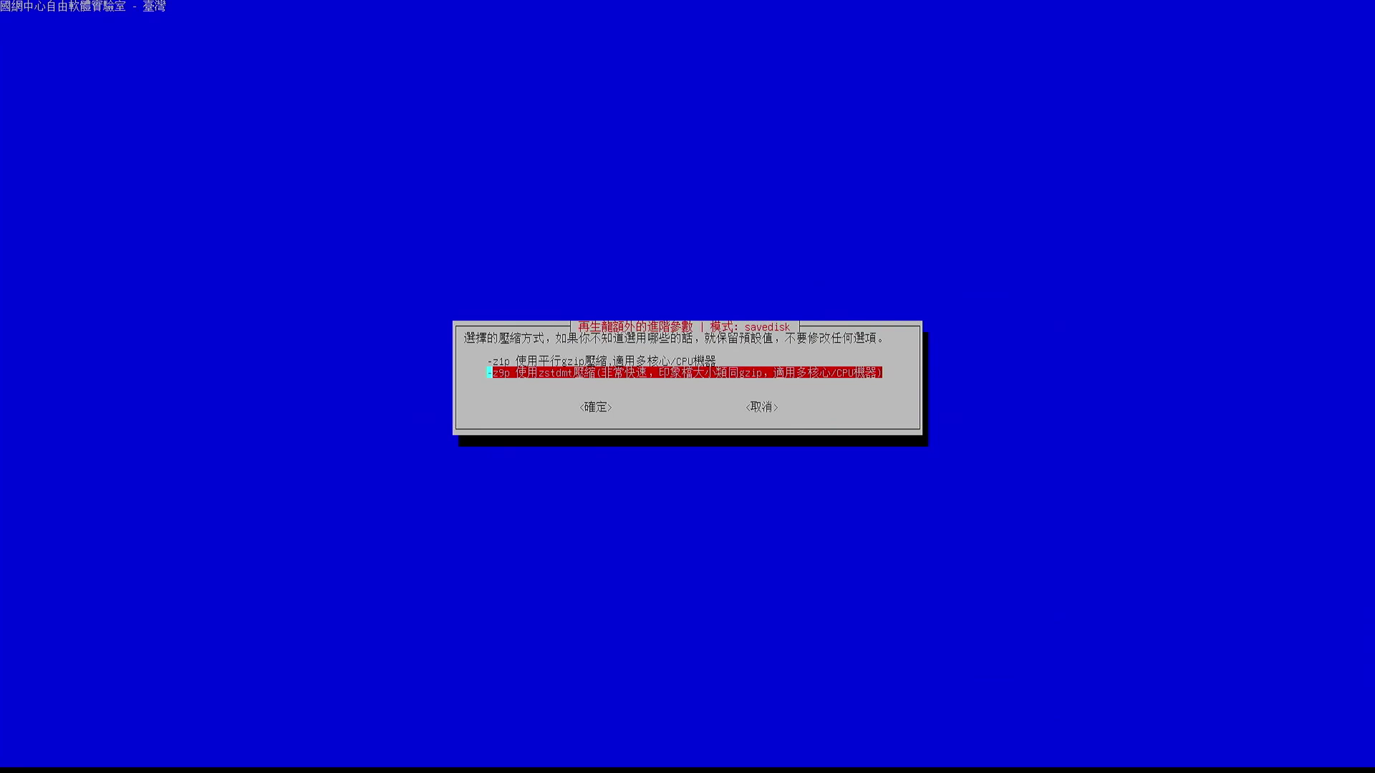
Step: Configure the disk image with -z9p compression, -sfsck for the source, checking of the saved image, and -senc for no encryption
key(Return)
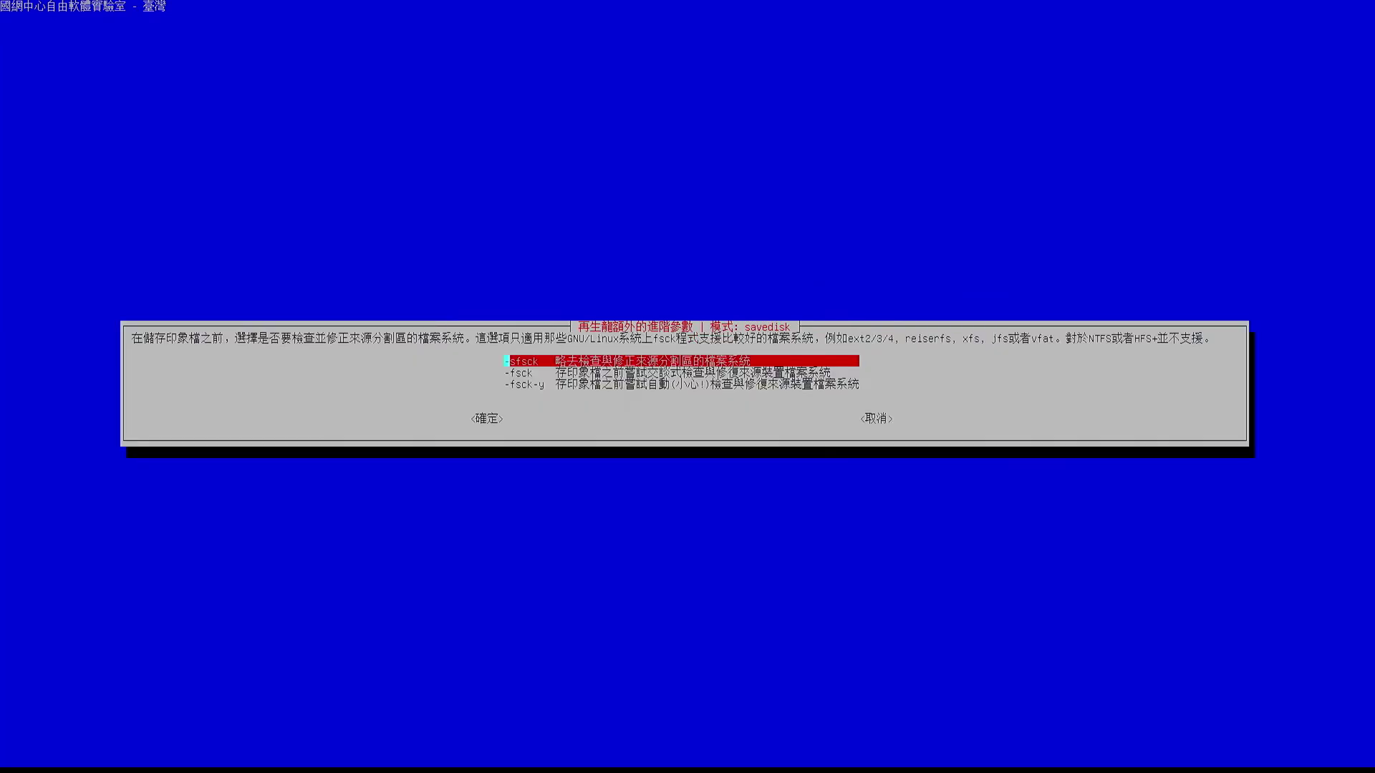
key(Return)
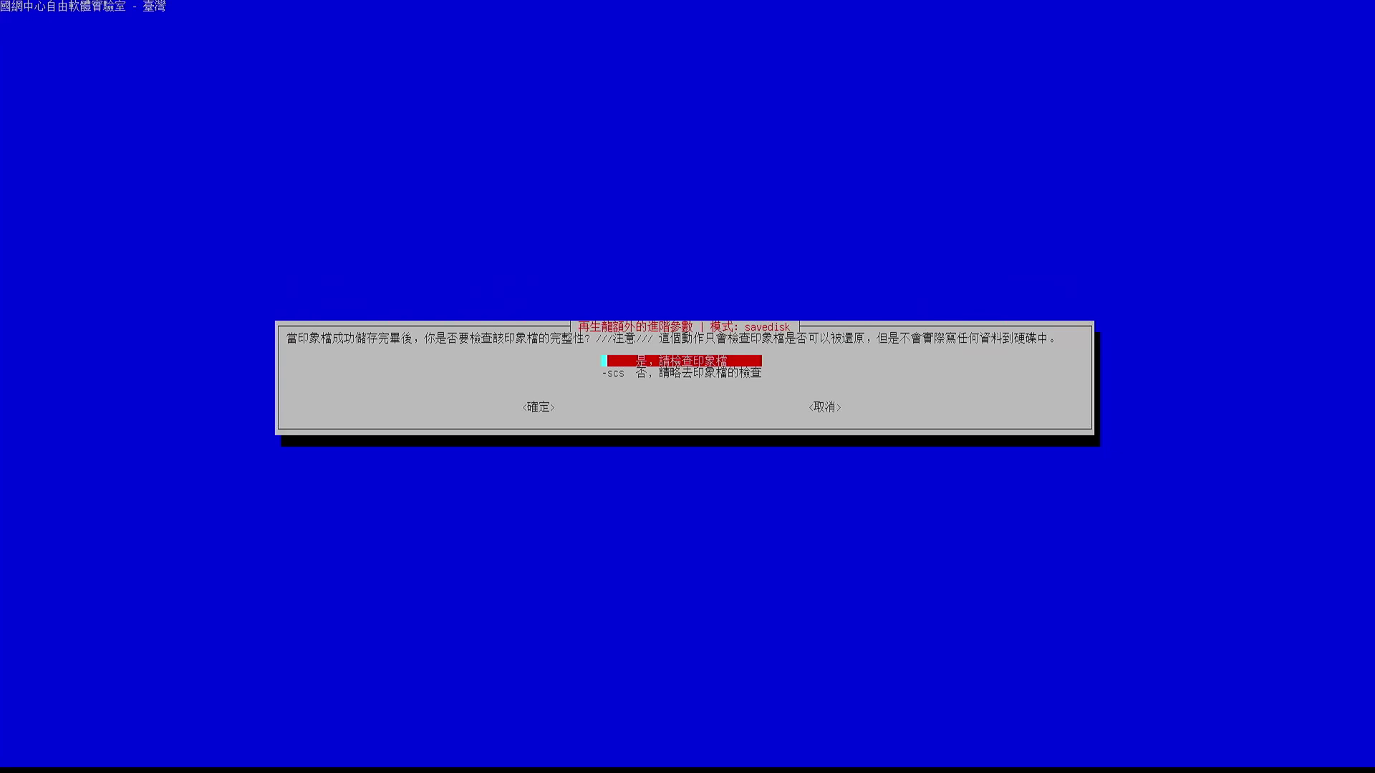
key(Return)
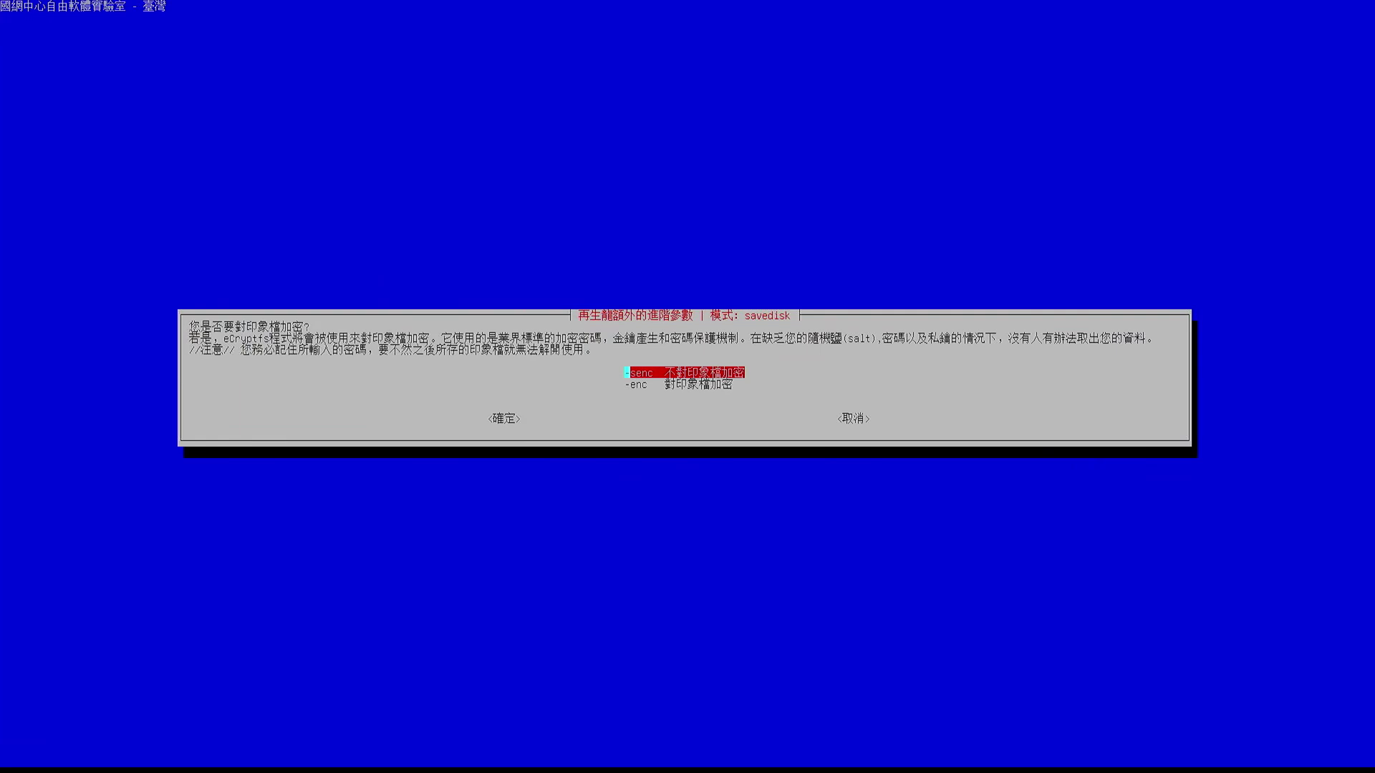
key(Return)
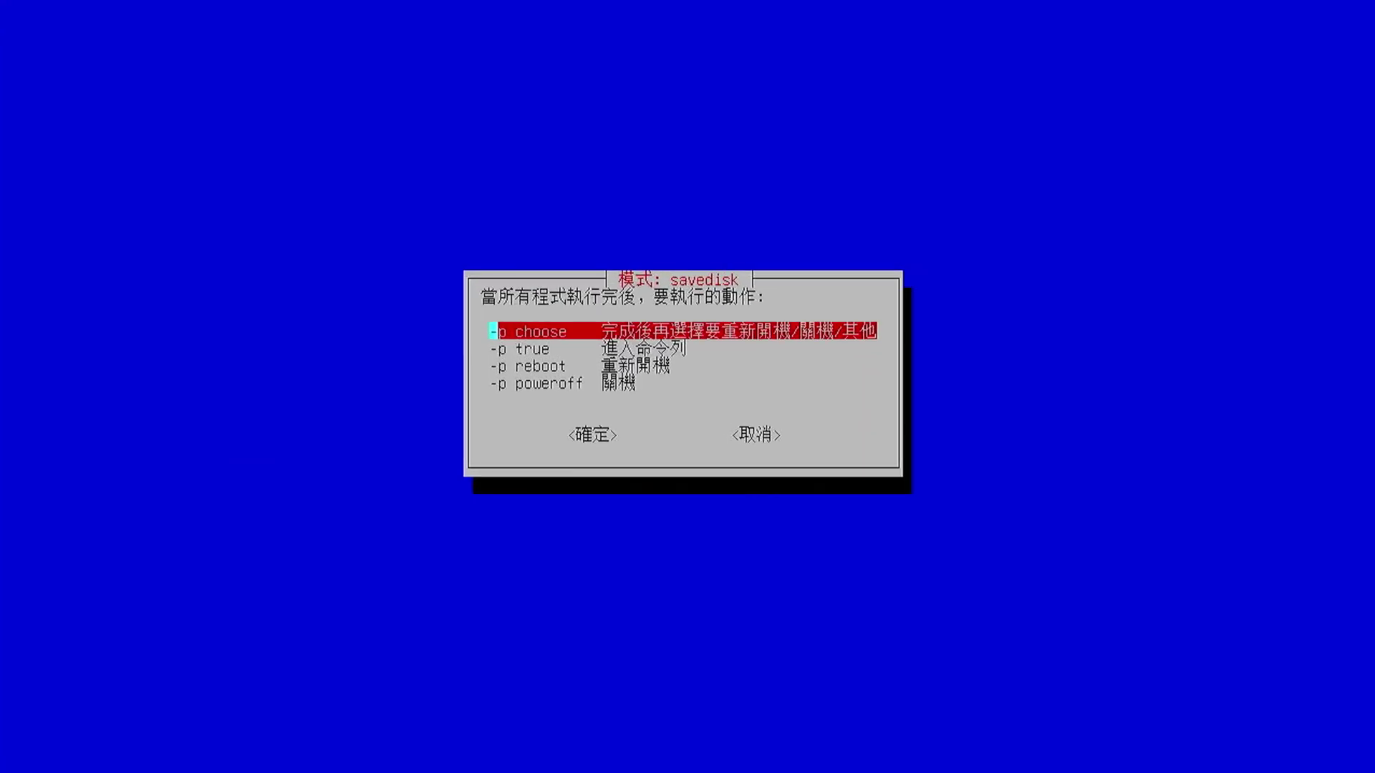
Step: Set the post-completion action to -p poweroff, continue past the command summary and confirm saving disk nvme0n1 as an image
key(Down)
key(Down)
key(Down)
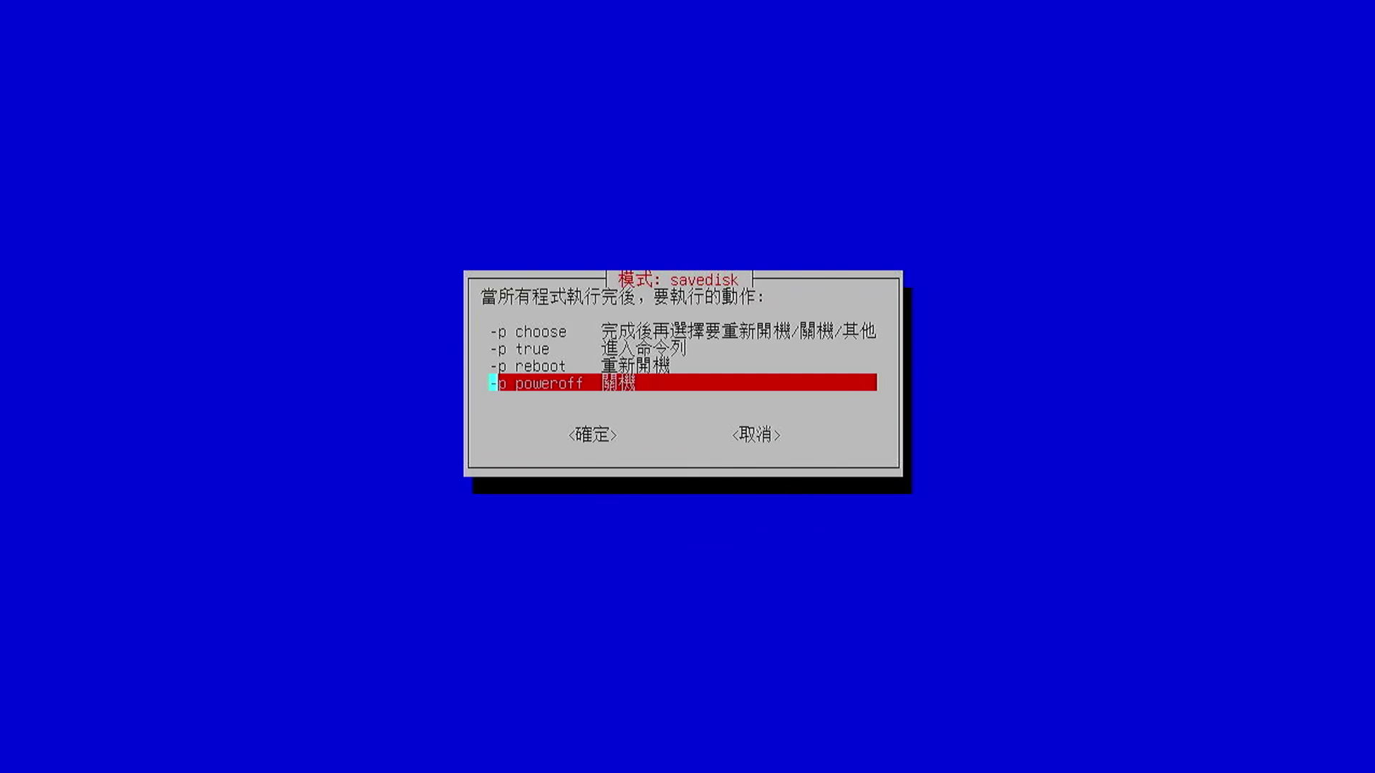
key(Return)
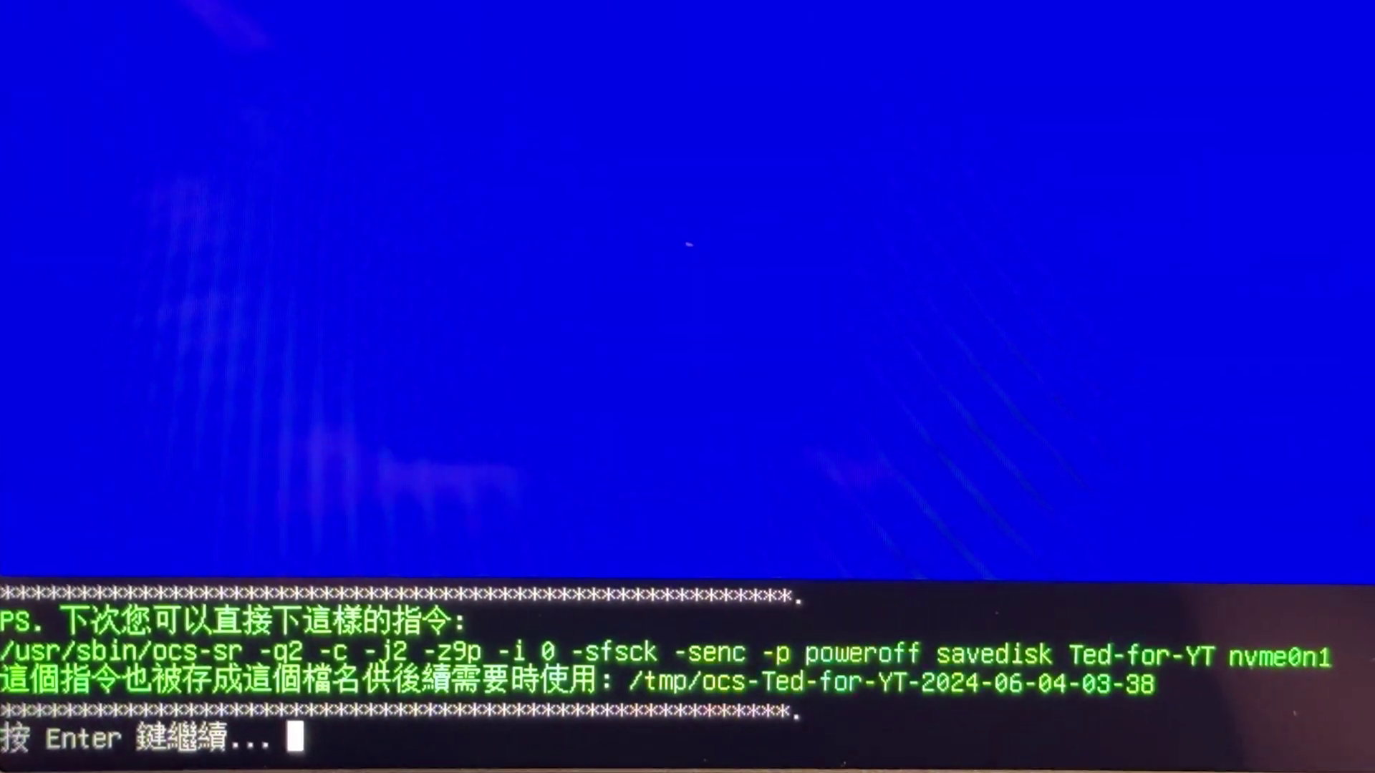
key(Return)
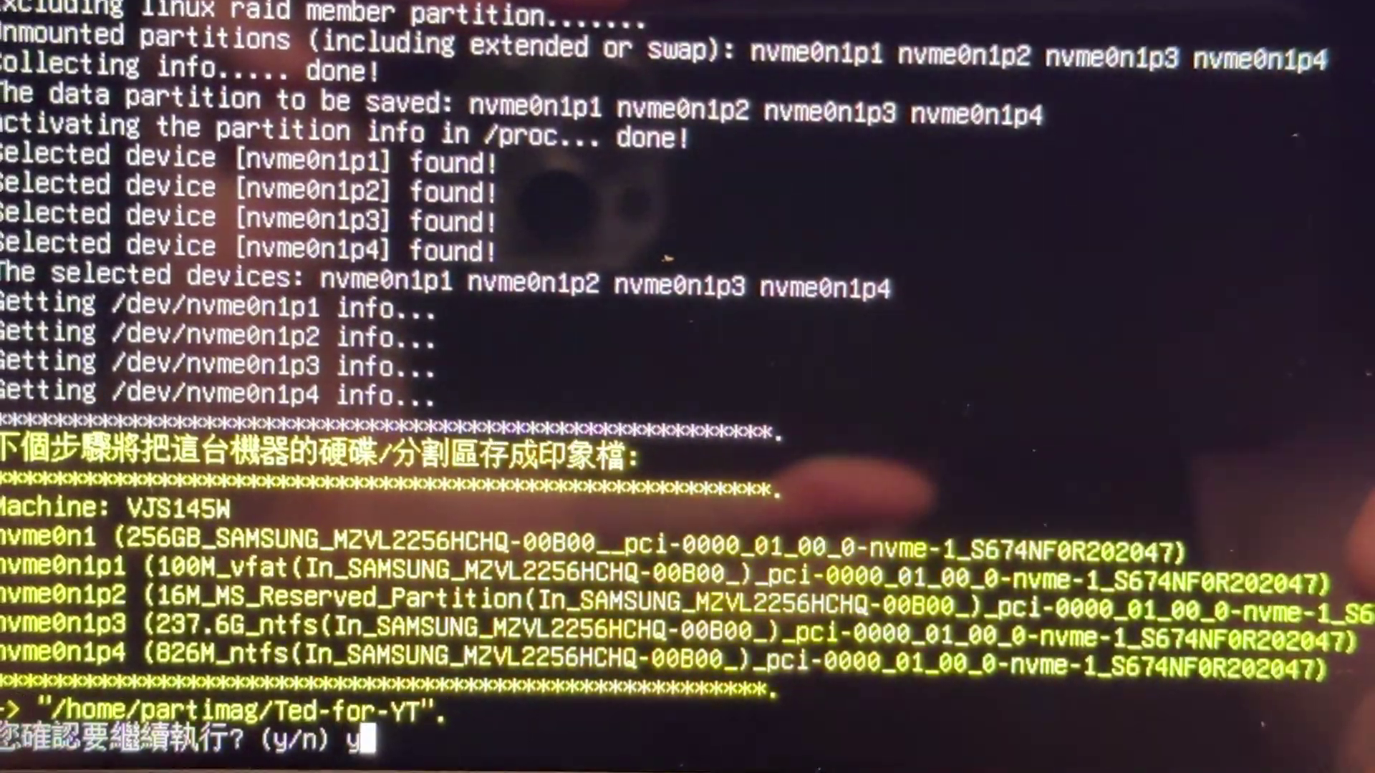
text(y)
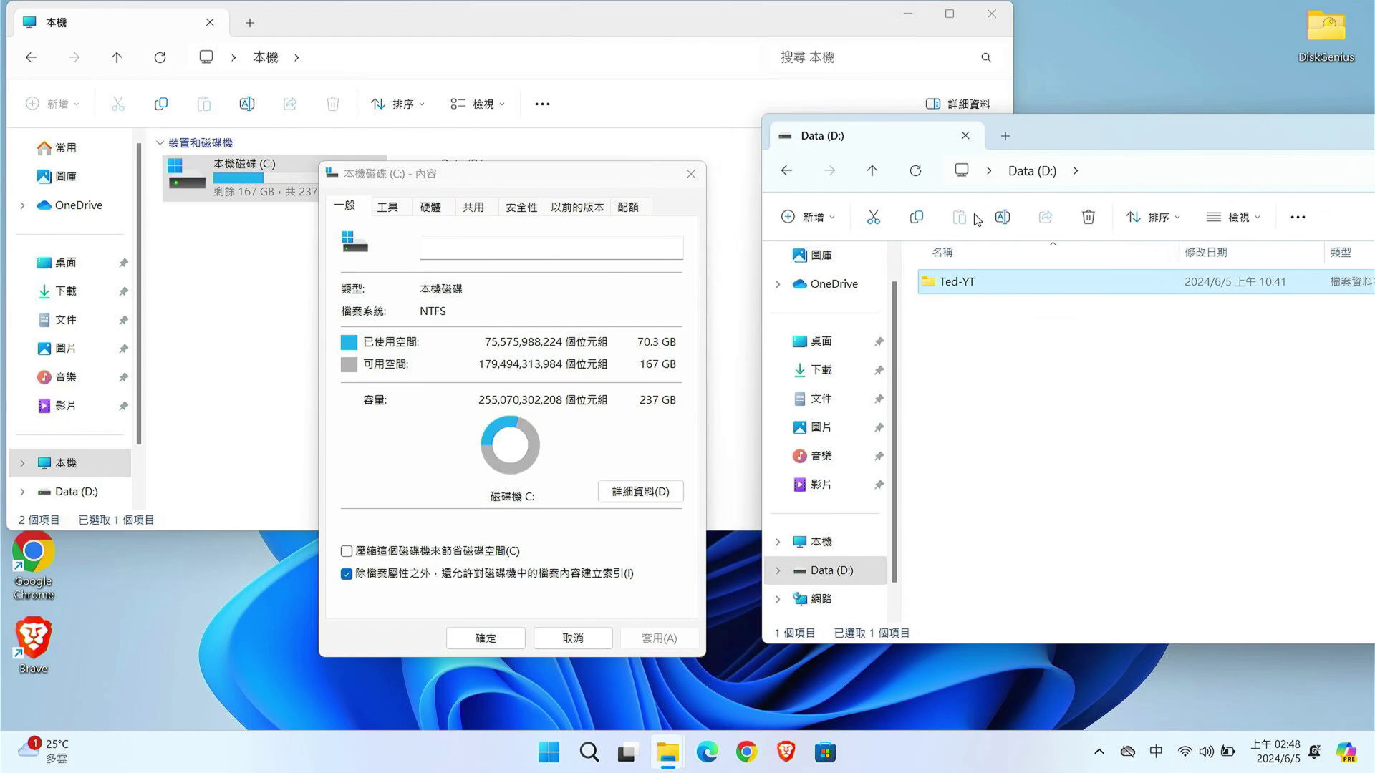
Step: Examine the saved image folder's size on Data (D:) in its properties, placed beside the C: drive properties for comparison
right_click(951, 287)
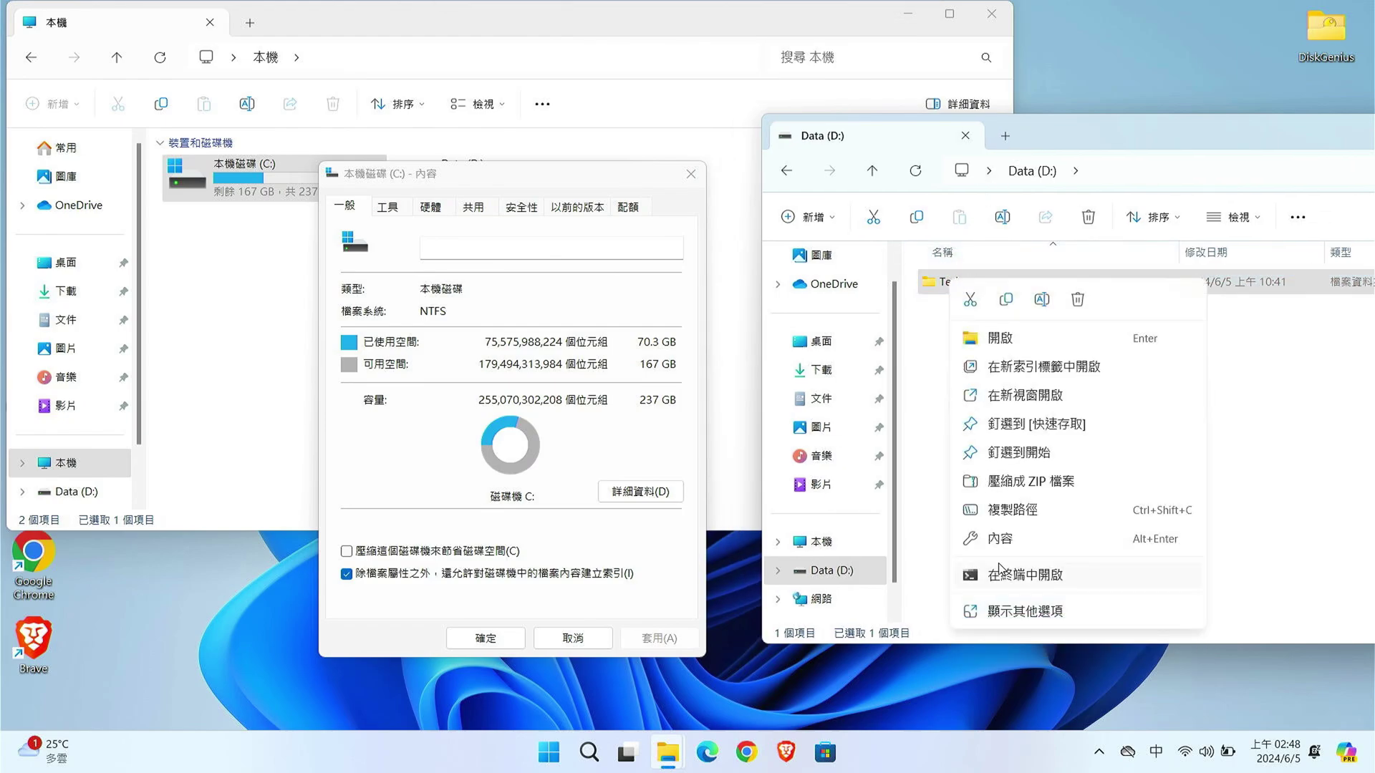
click(1005, 541)
drag(1003, 243, 777, 164)
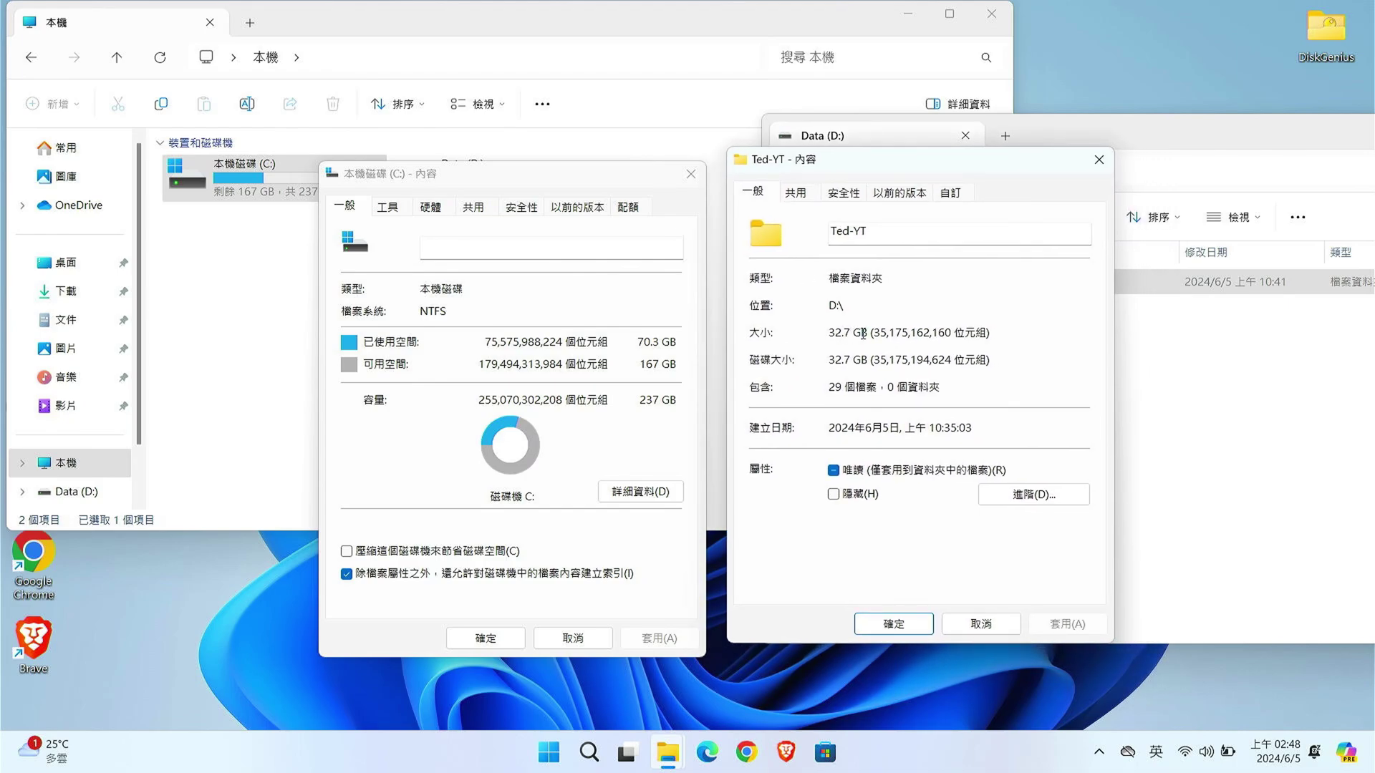
drag(863, 333, 828, 333)
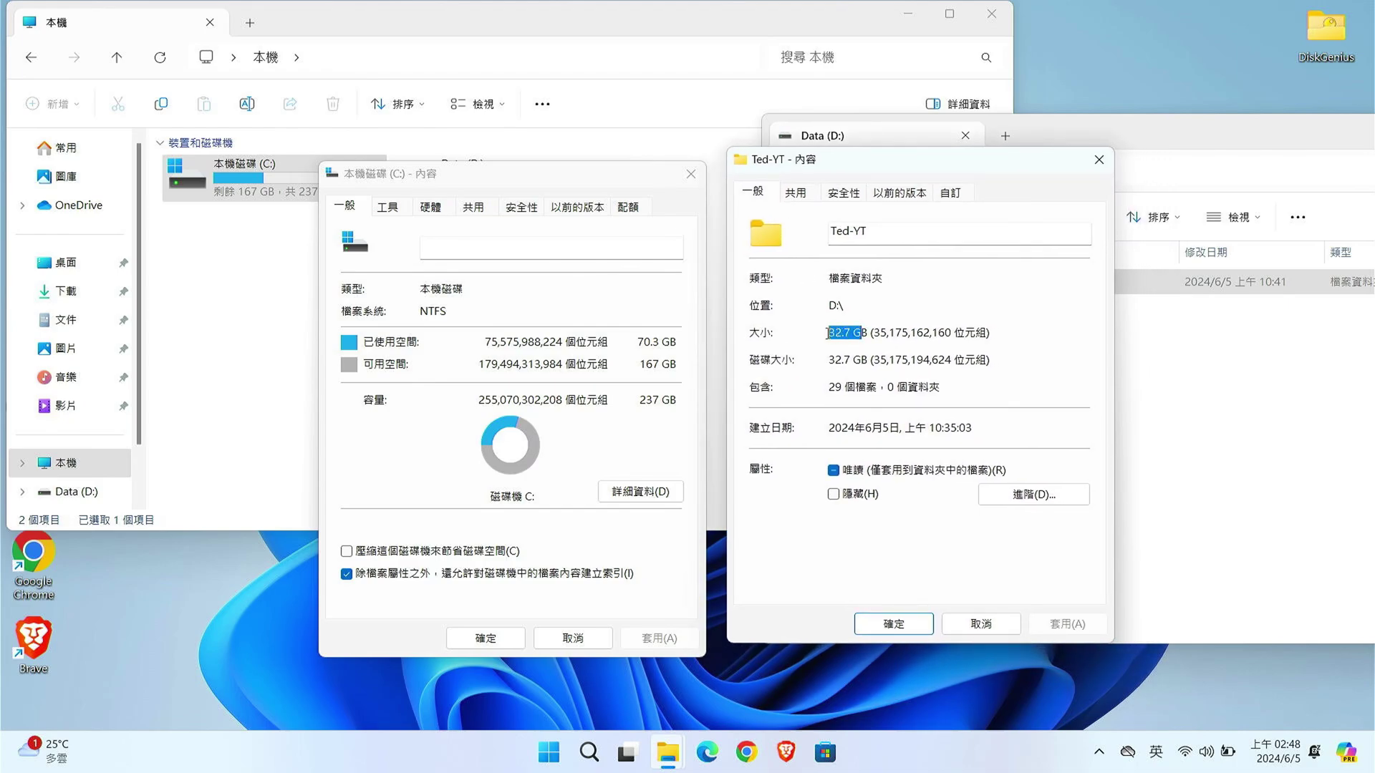
click(887, 338)
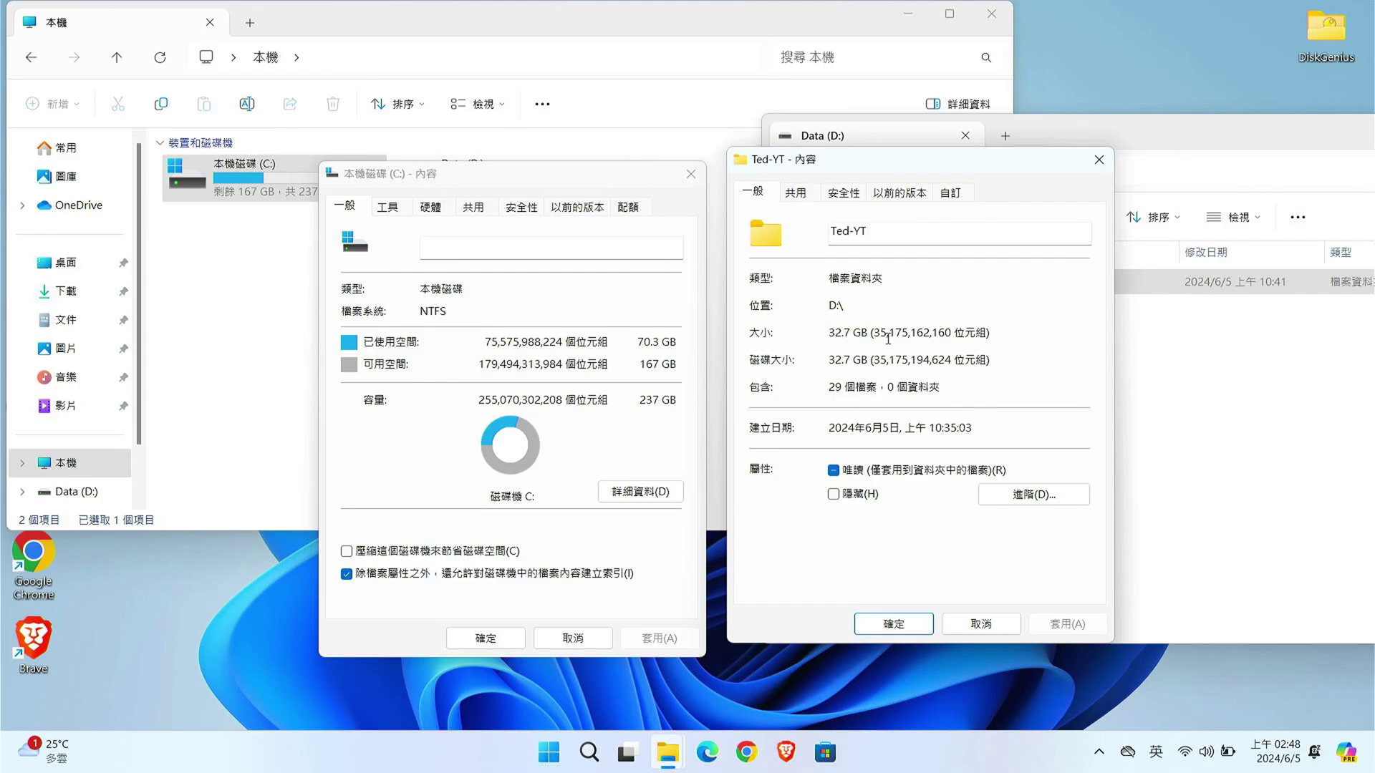
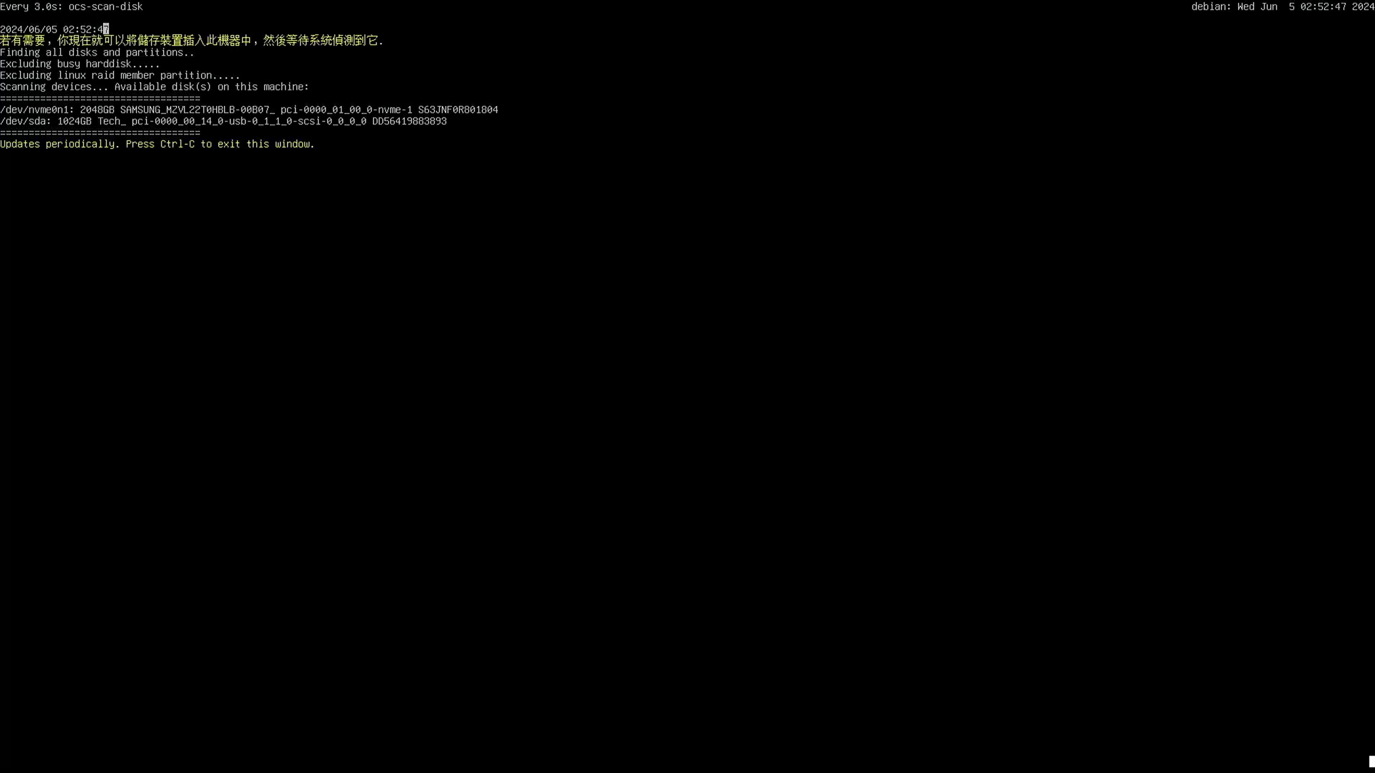
Step: End the device scan, mount the 953.9G NTFS partition sda2 as the image repository and use its root directory
key(ctrl+c)
key(End)
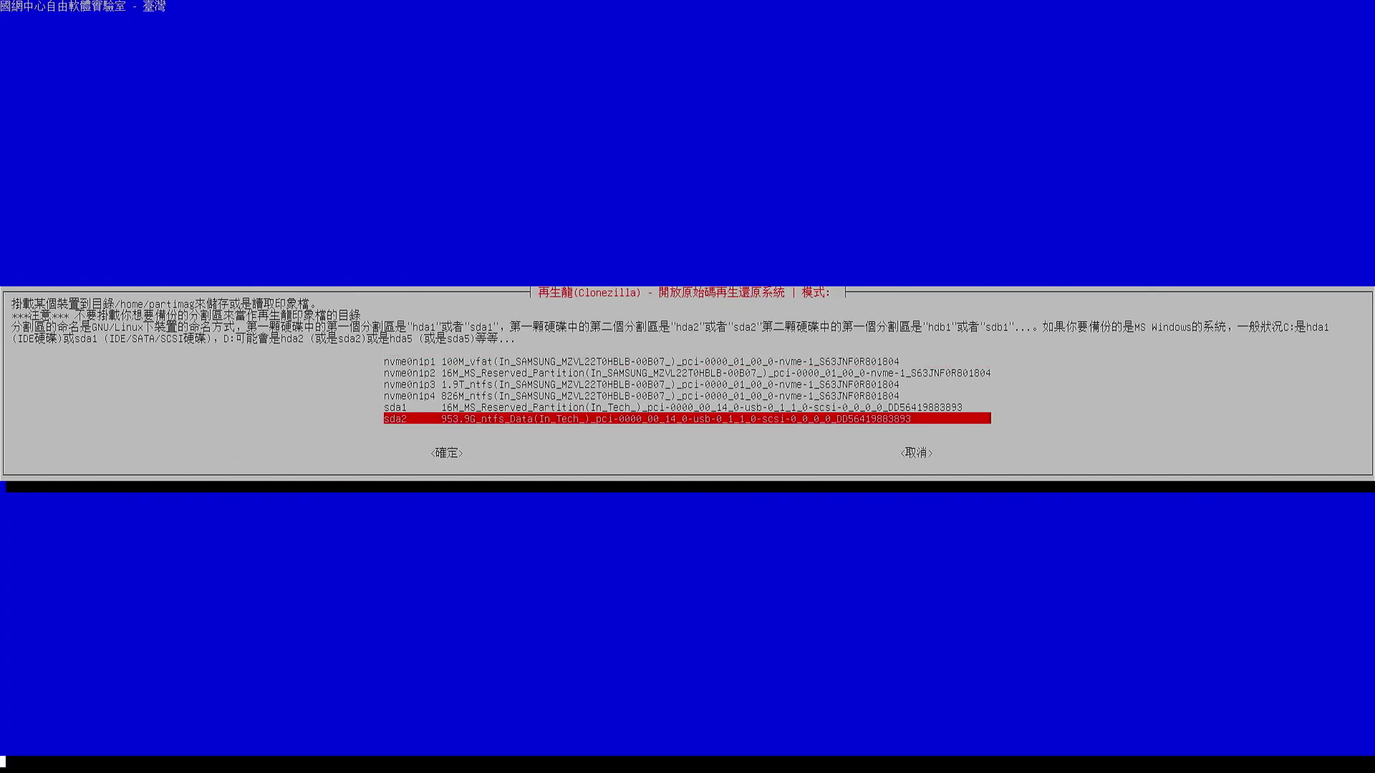
key(Return)
key(Return)
key(Down)
key(Tab)
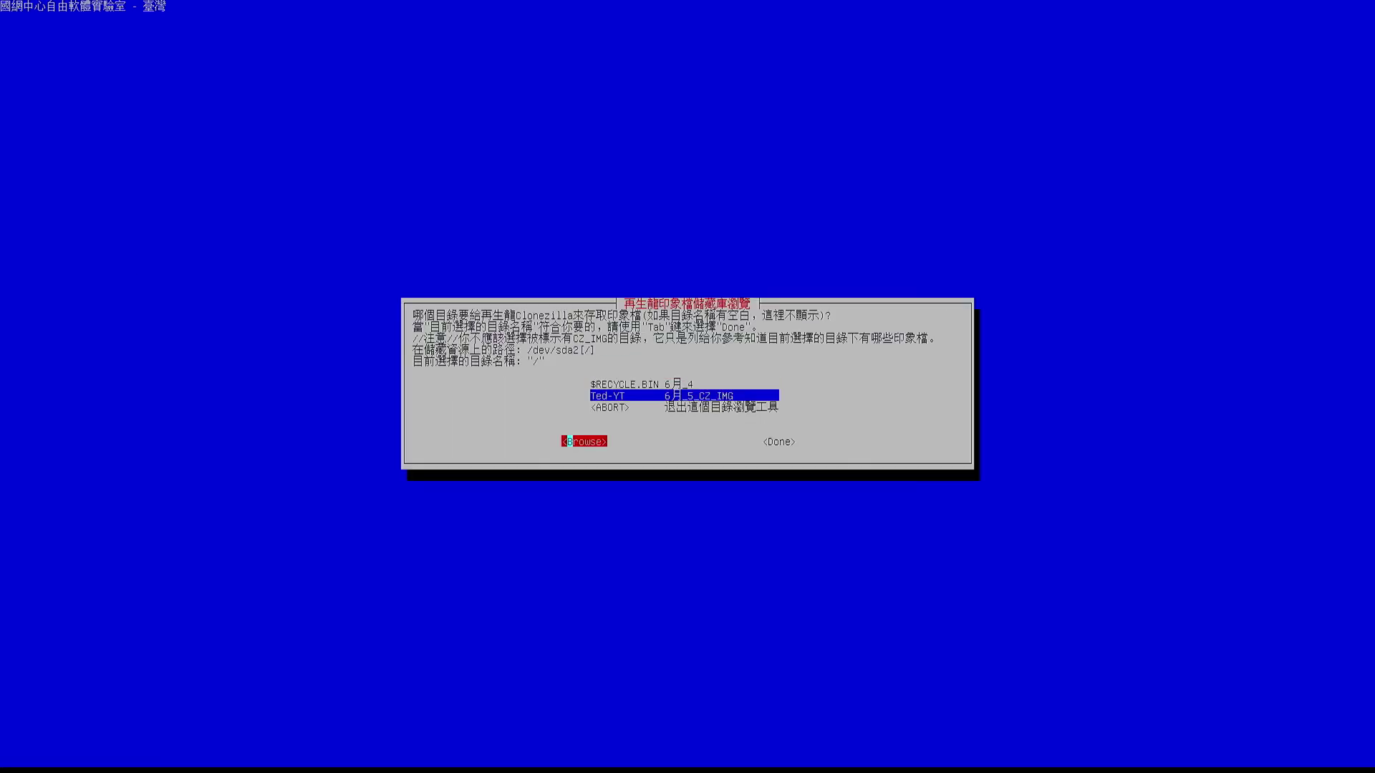
key(Tab)
key(Return)
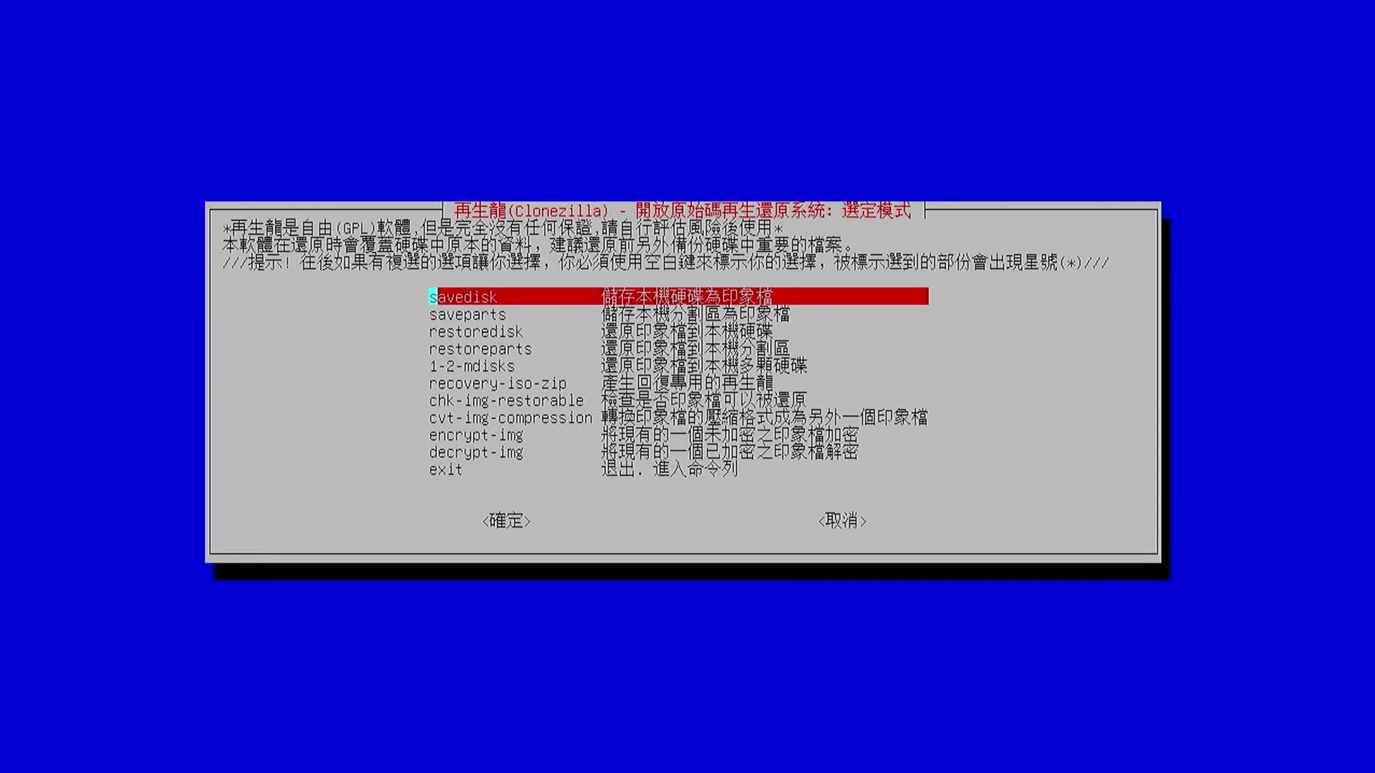
Step: Choose restoredisk mode with the saved 256GB disk image and the 2048GB Samsung disk nvme0n1 as the target
key(Down)
key(Down)
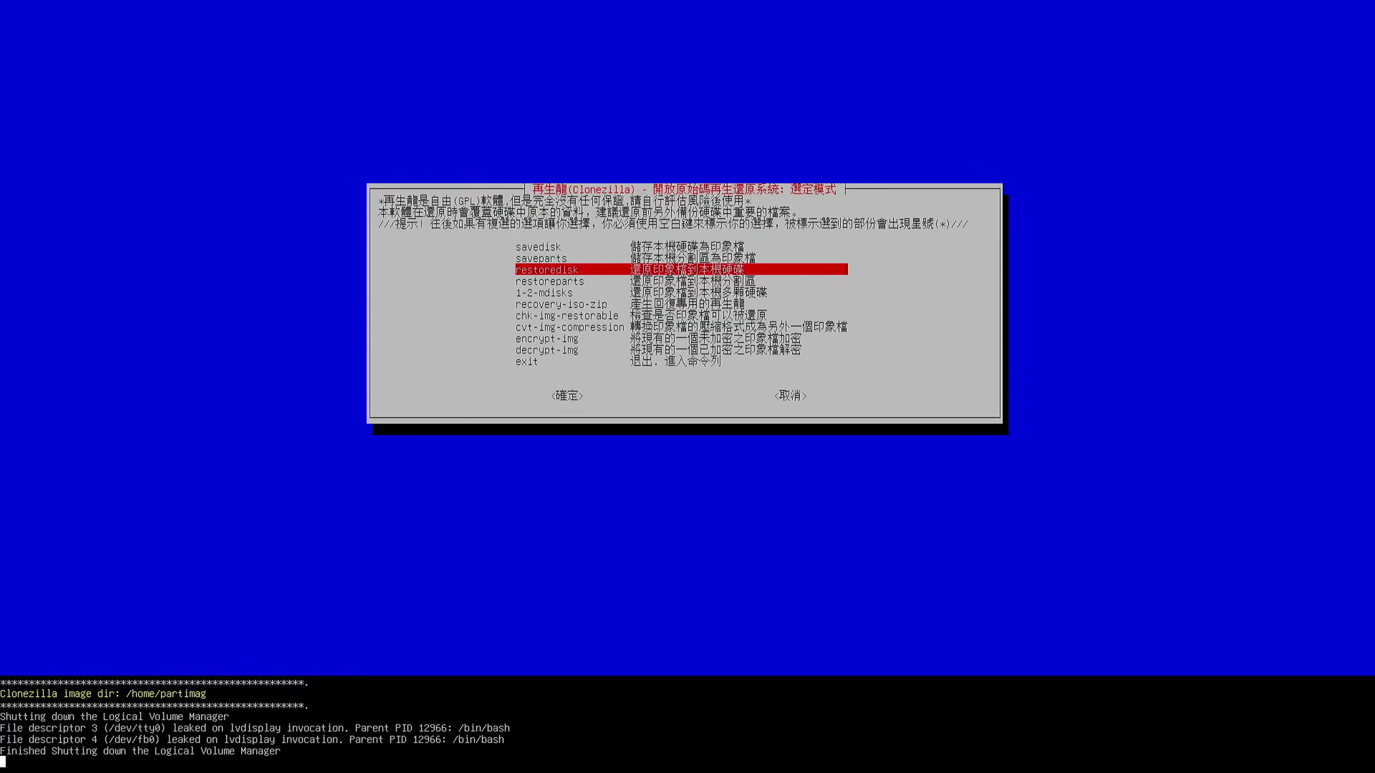
key(Return)
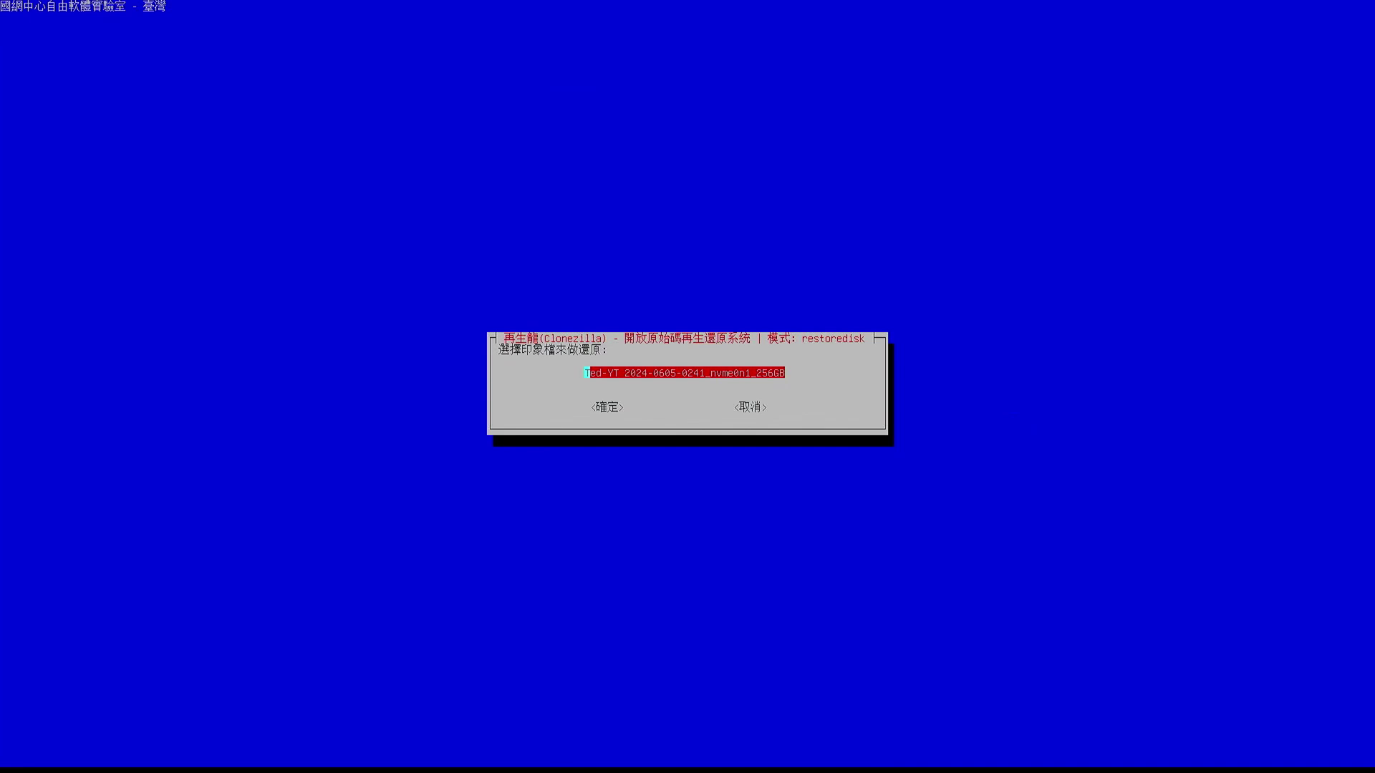
key(Return)
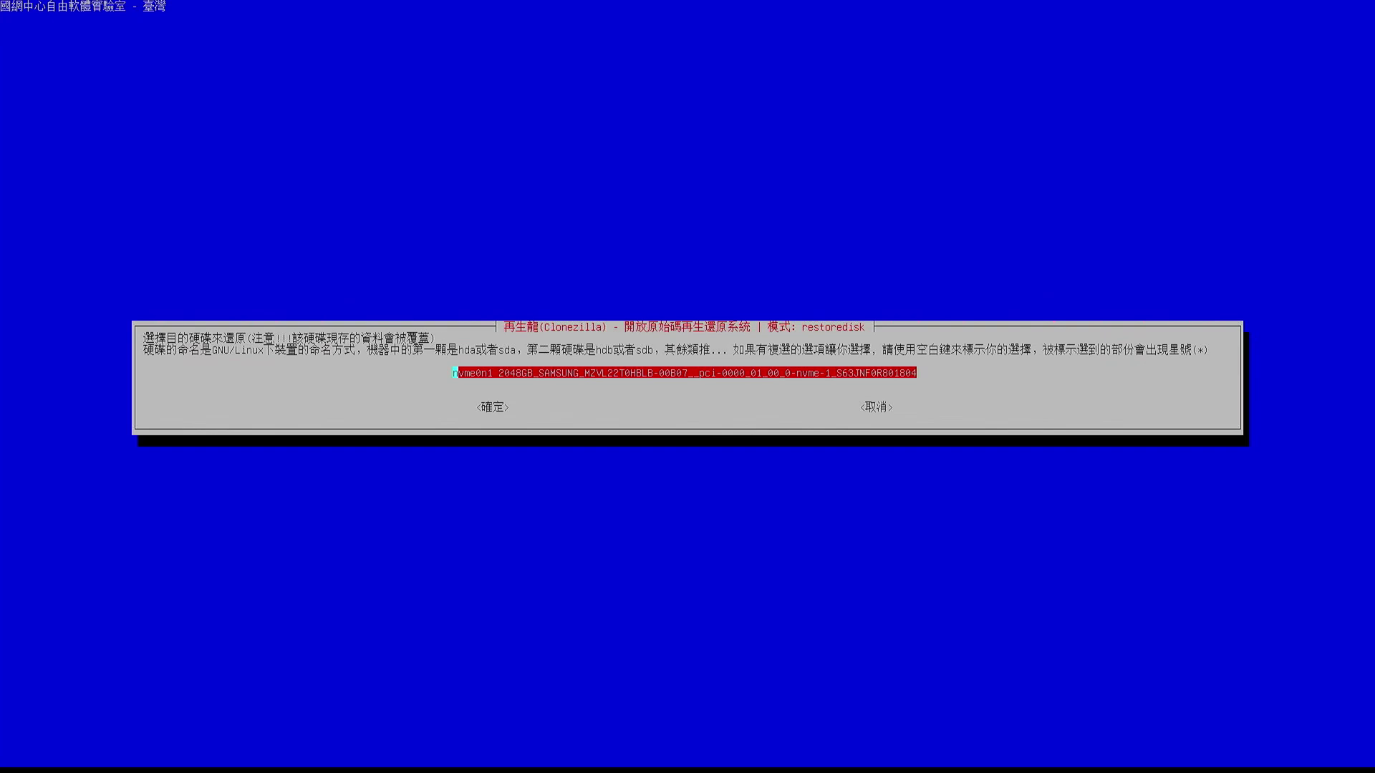
key(Return)
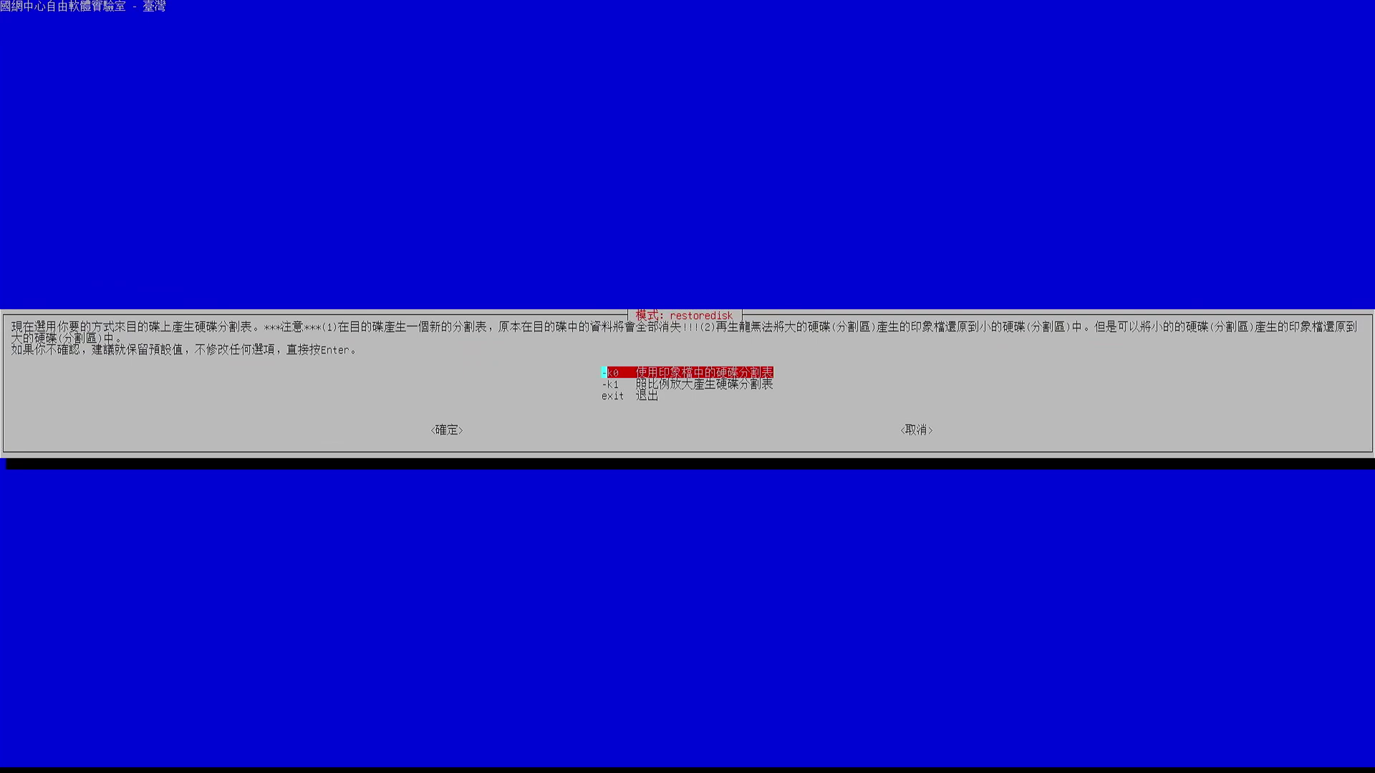
Step: Configure the restore with -k0 for the image's partition table, -scr to skip the image check, and -p poweroff on completion
key(Return)
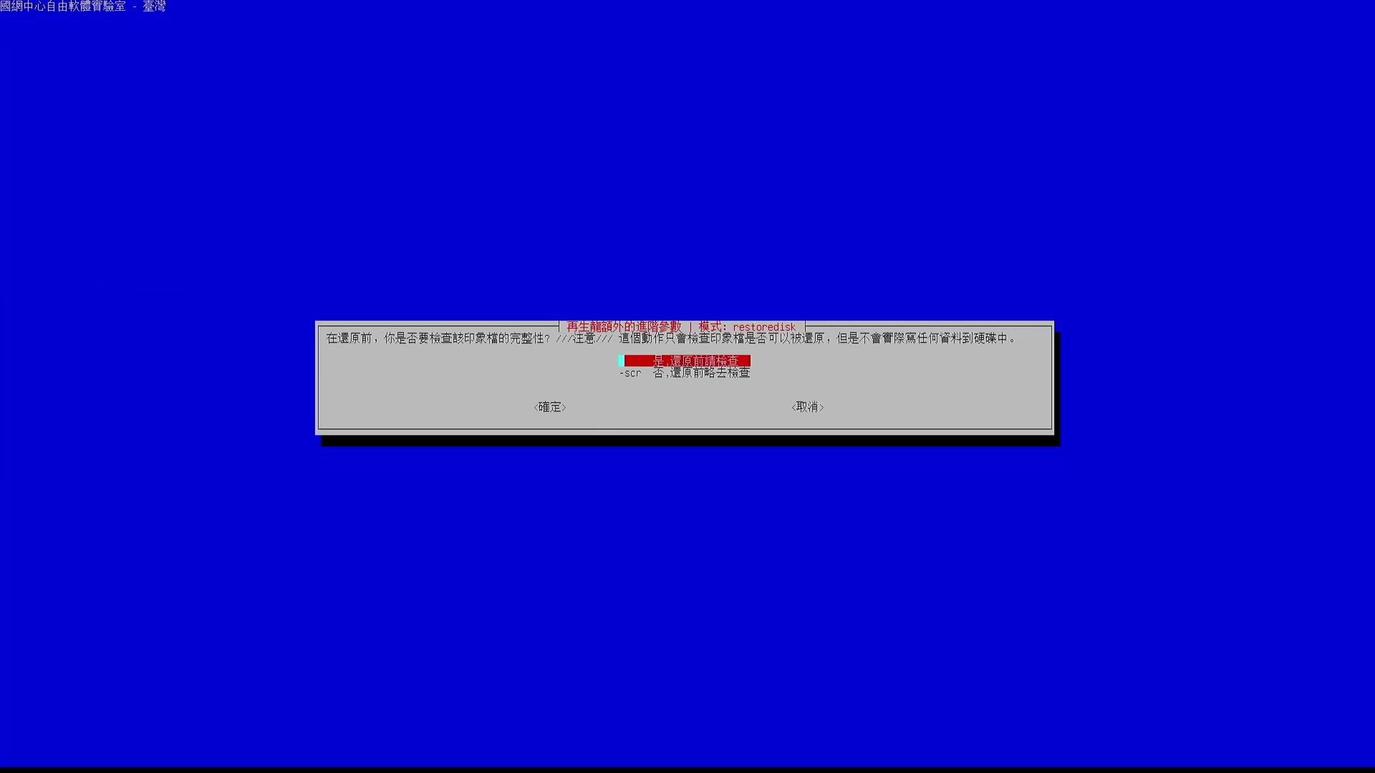
key(Down)
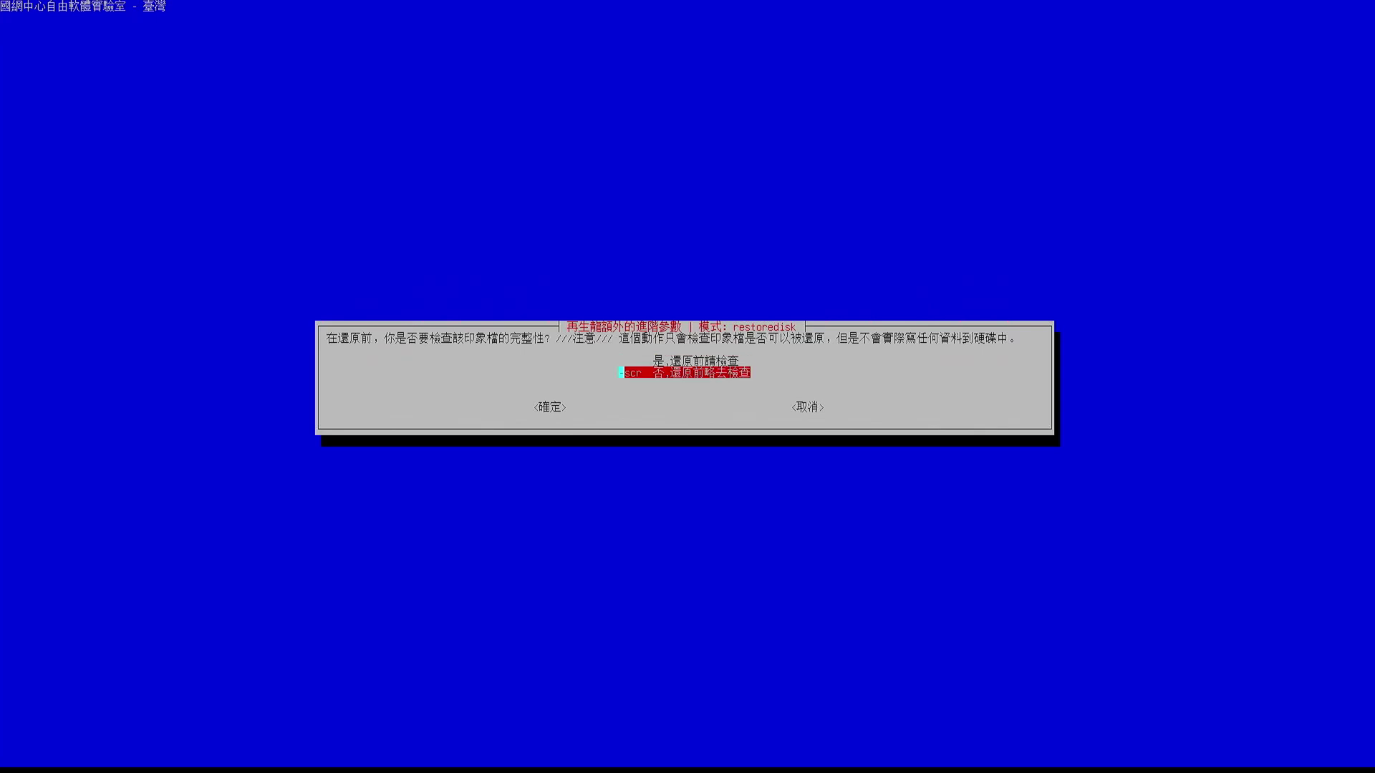
key(Return)
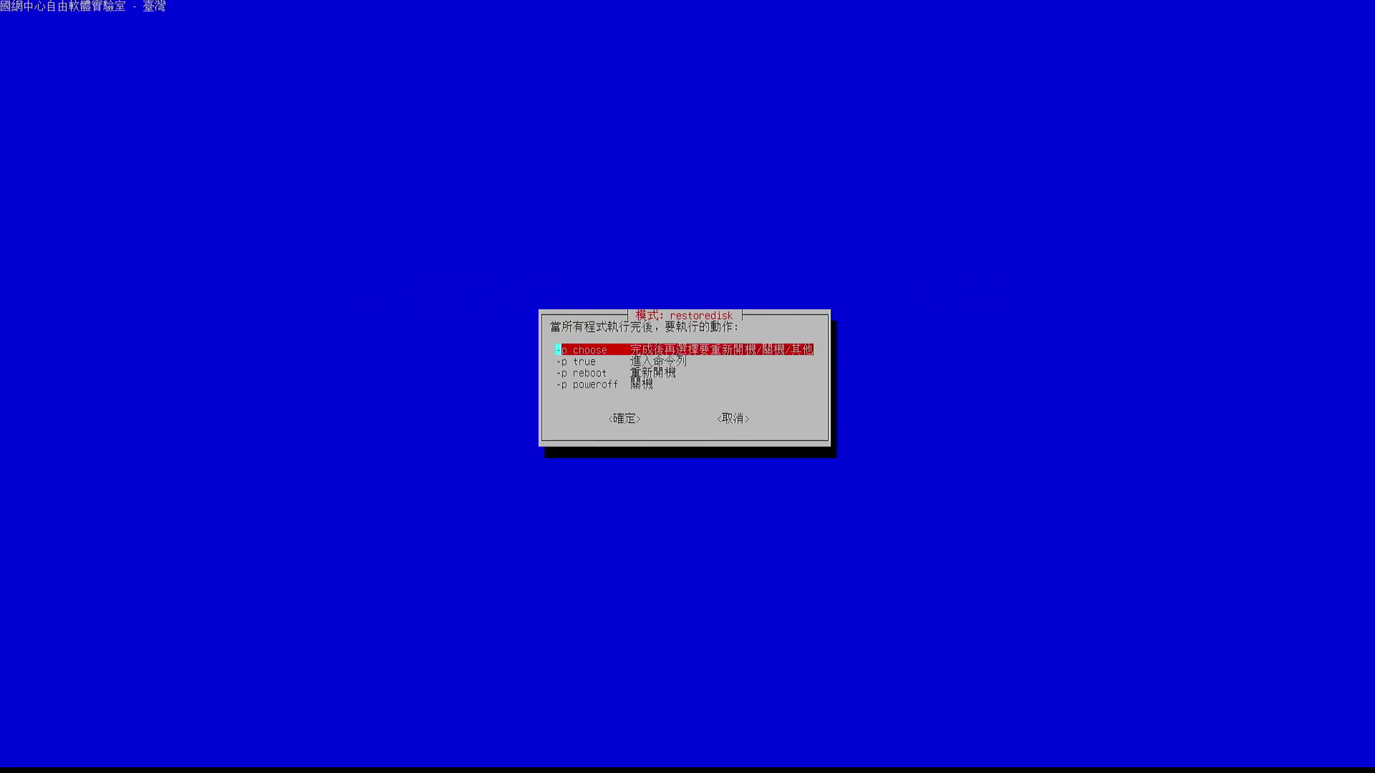
key(Down)
key(Down)
key(Down)
key(Return)
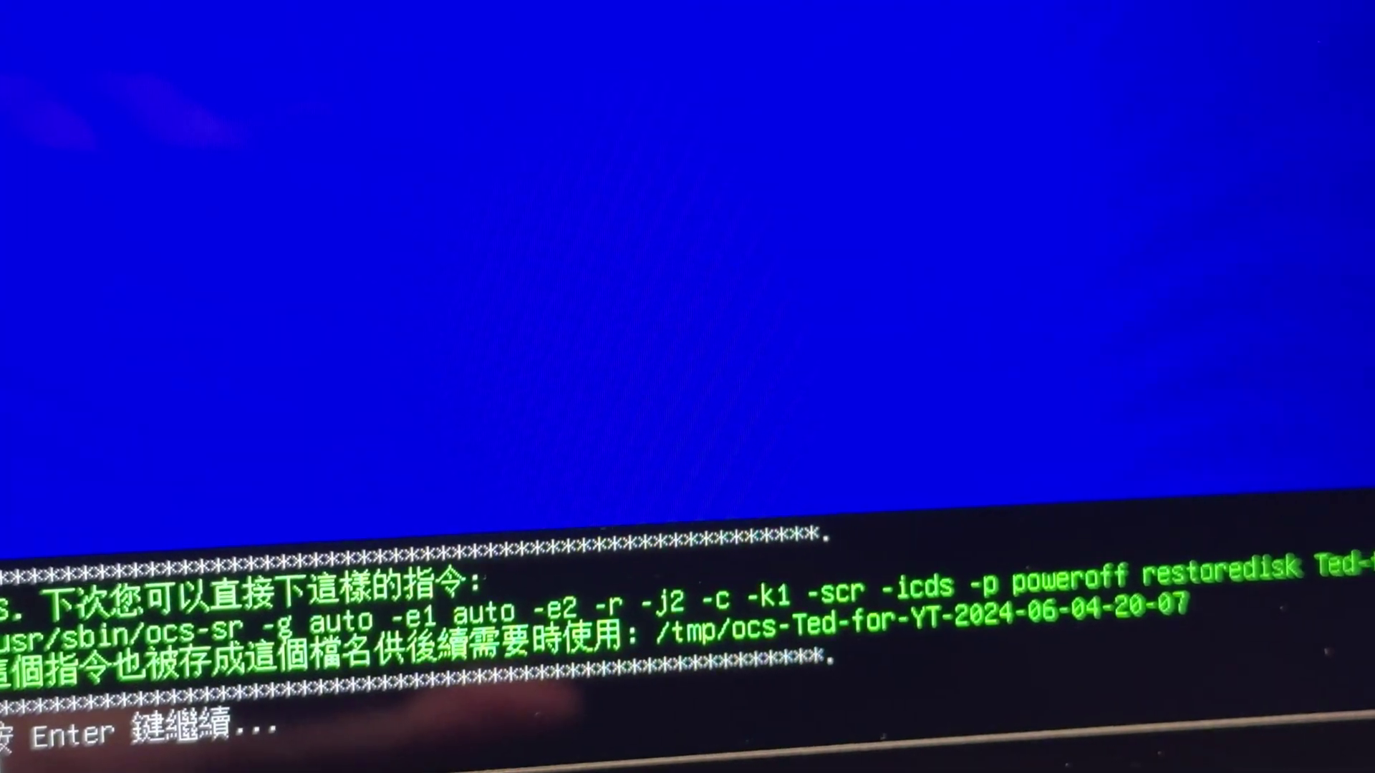
Step: Continue past the restore command summary and confirm overwriting the 2048GB disk nvme0n1 with y
key(Return)
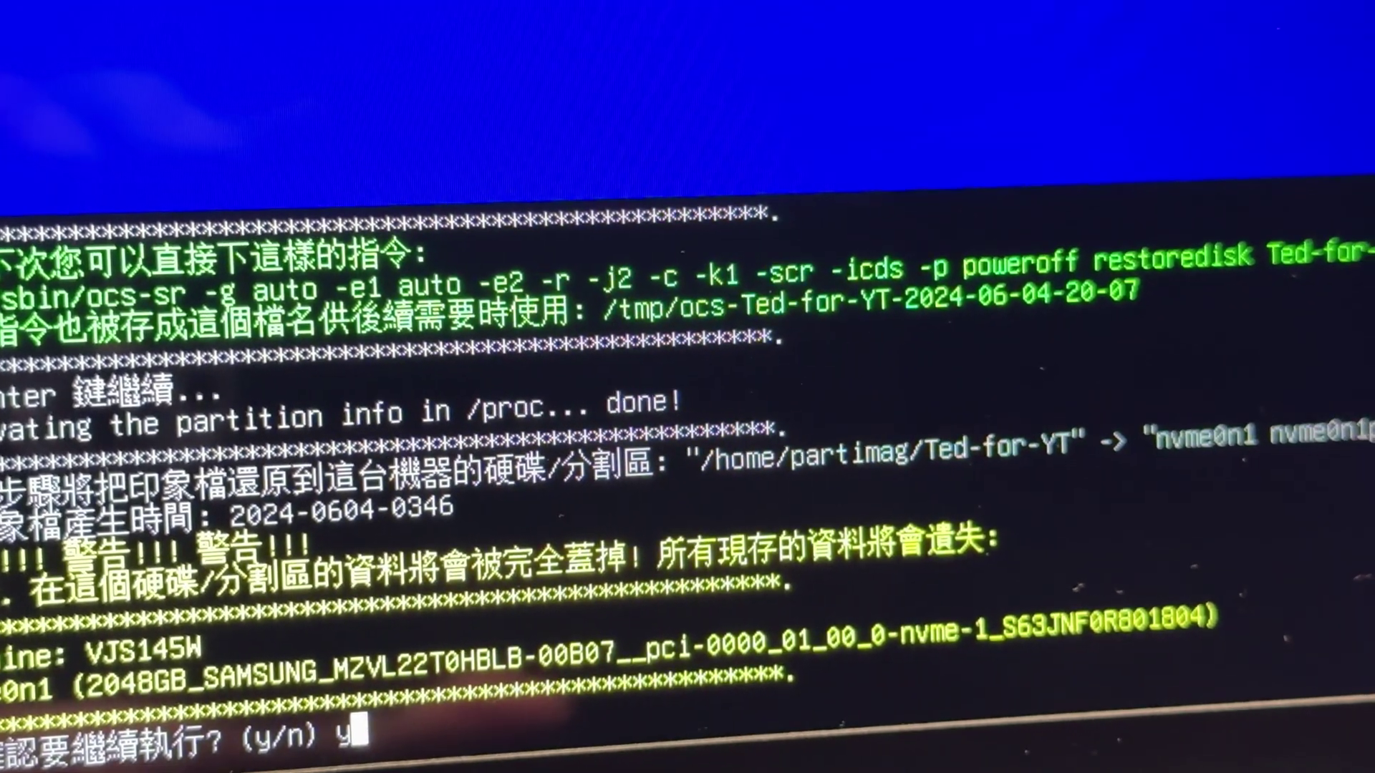
text(y)
key(Return)
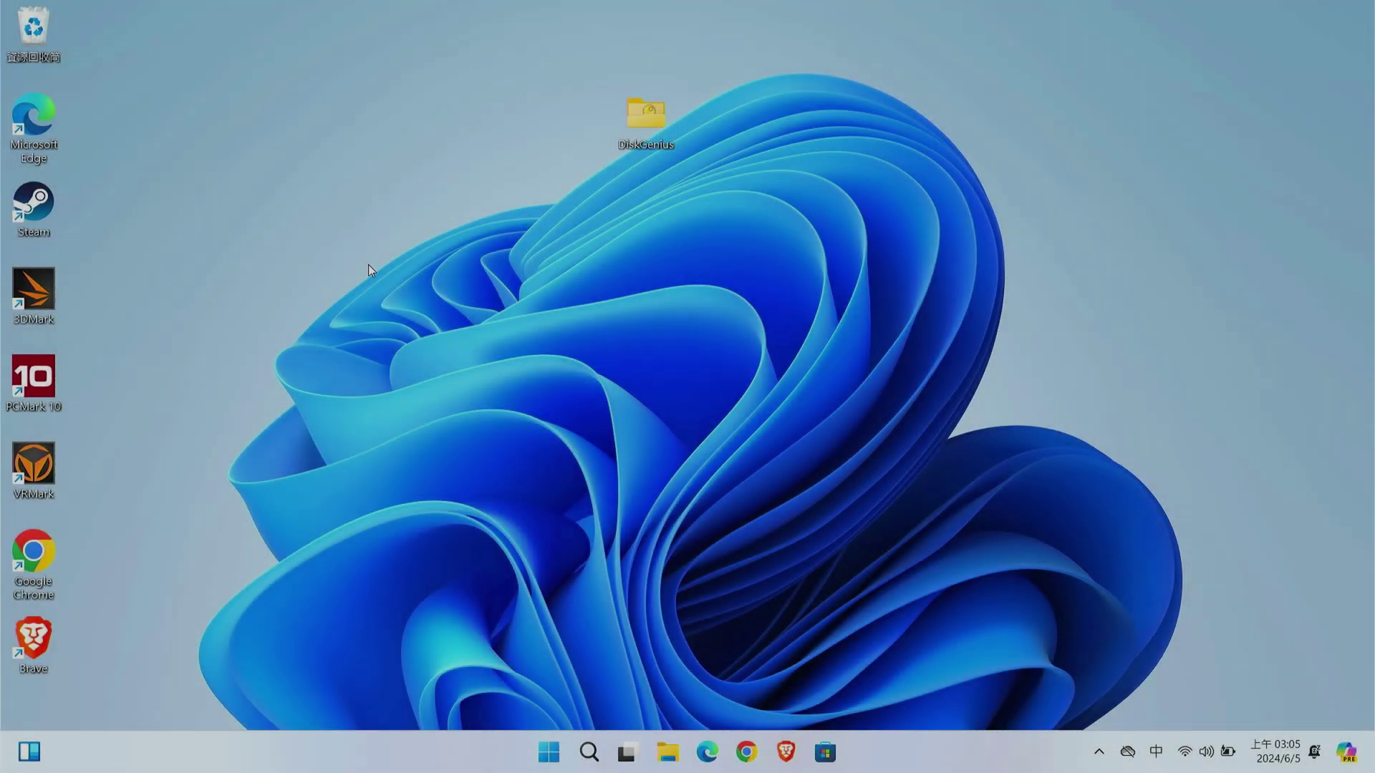
Step: Check the restored desktop icons and the Recycle Bin's contents, then close the Recycle Bin window
drag(76, 16, 390, 615)
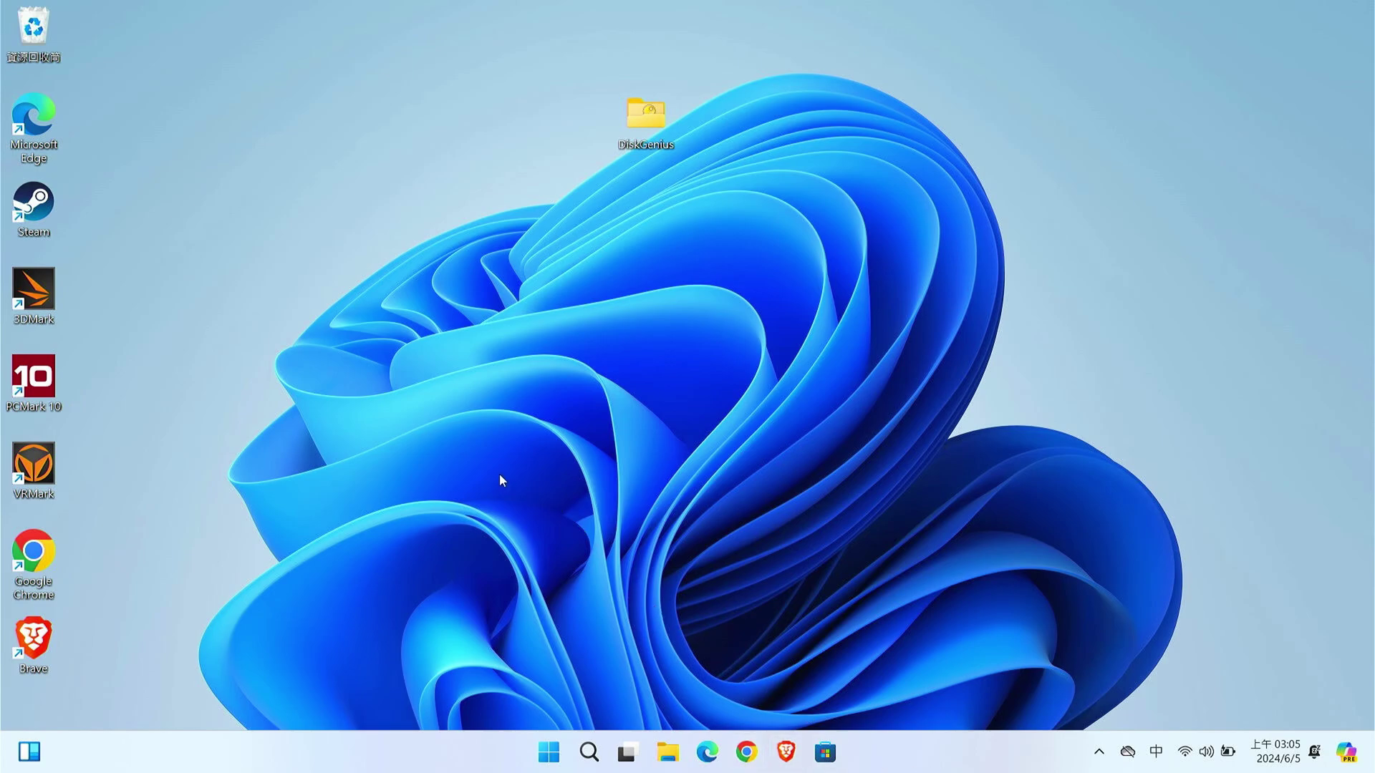
double_click(30, 36)
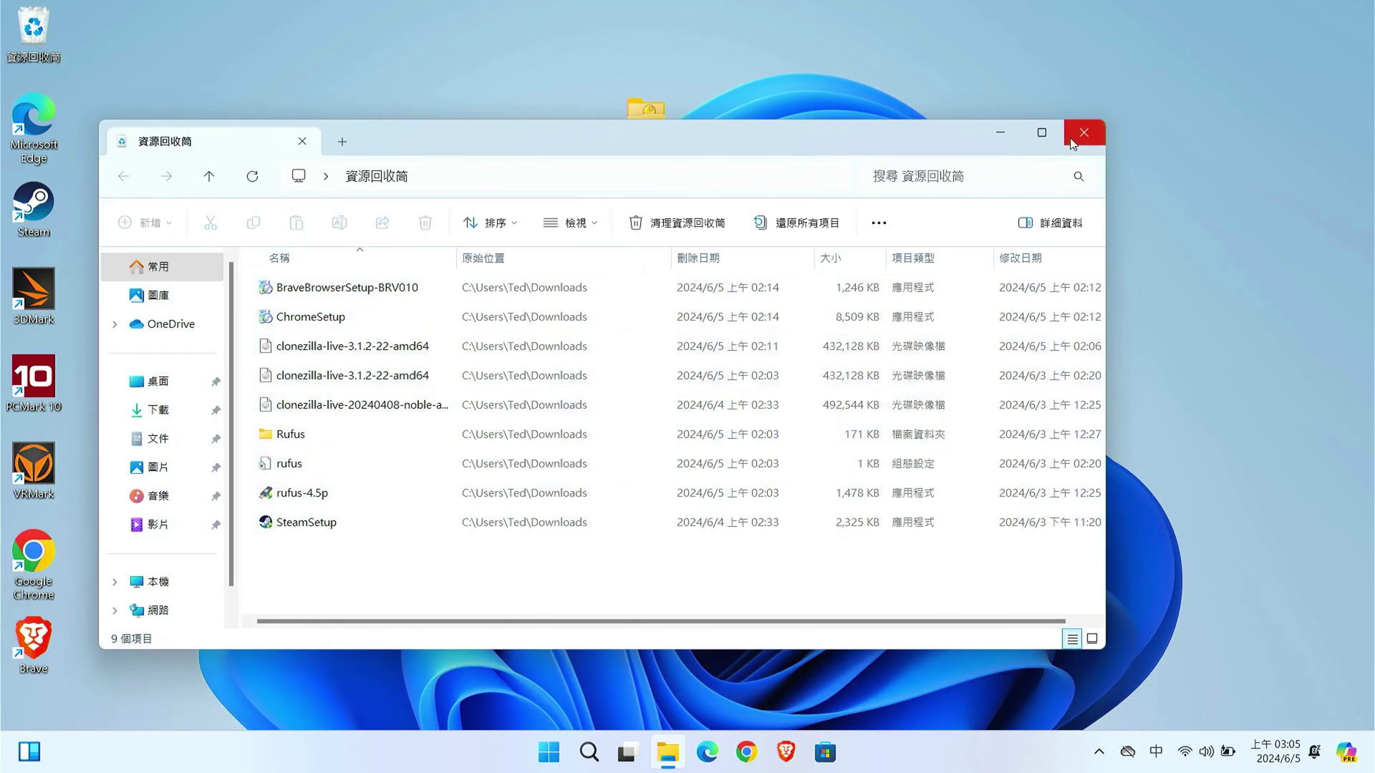
click(1083, 136)
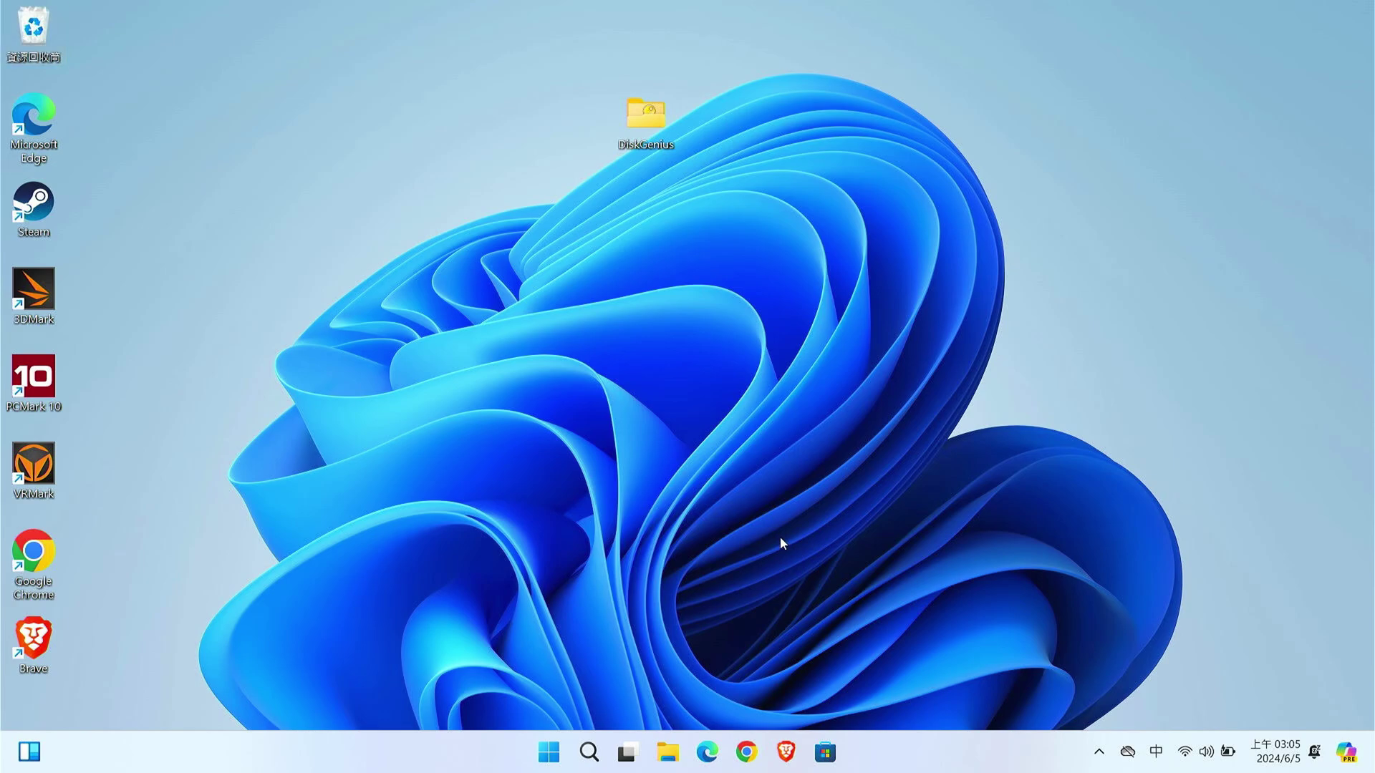
Step: View the drives under This PC, minimize that window, and open Disk Management maximized to inspect disk 0's partitions
key(super+e)
right_click(548, 752)
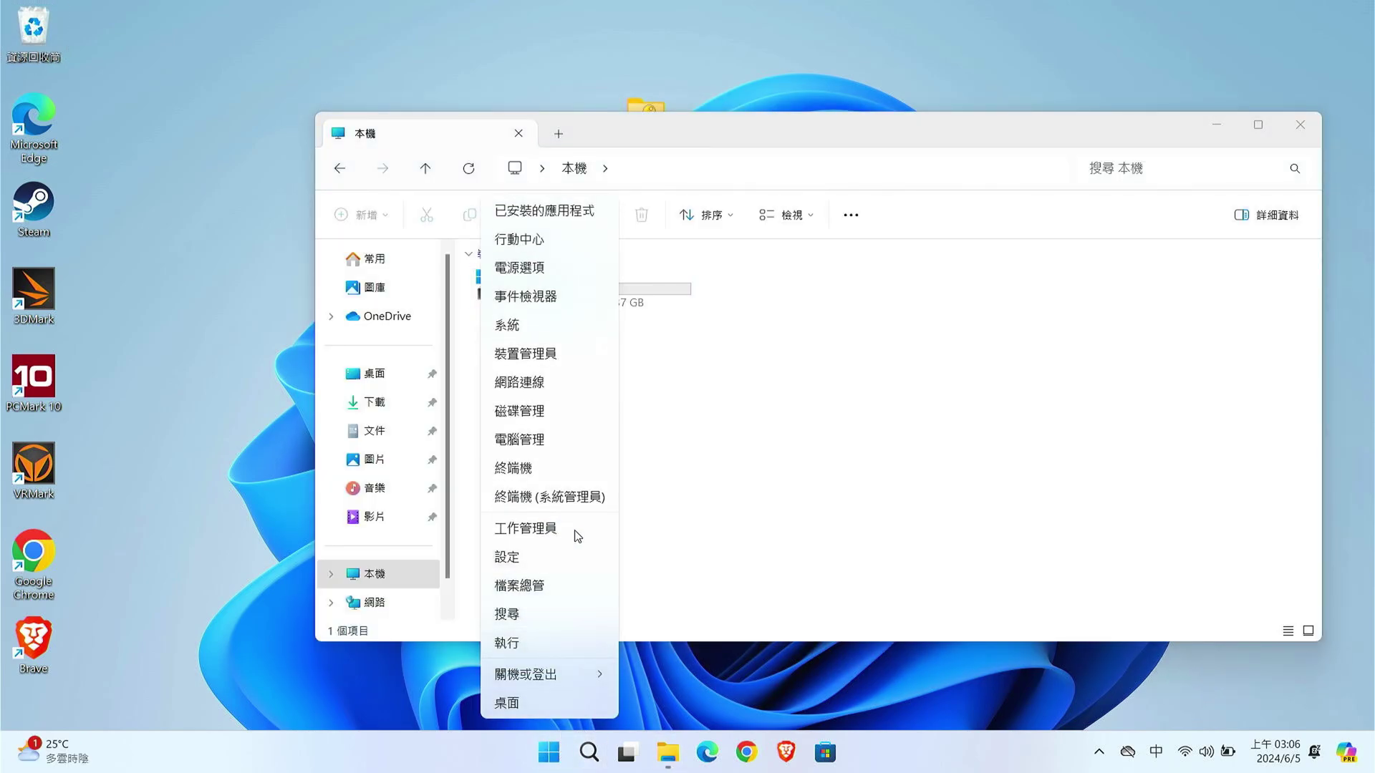
click(537, 414)
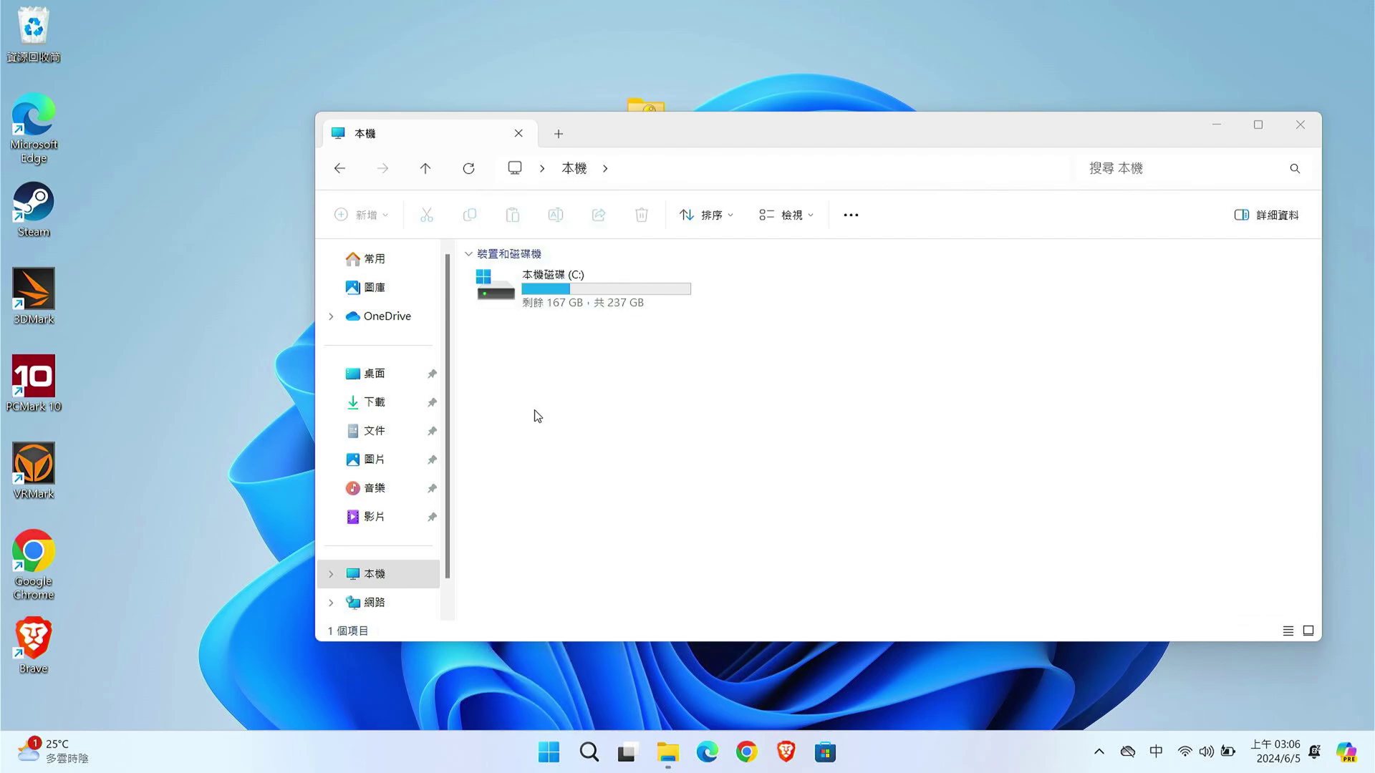
click(1215, 125)
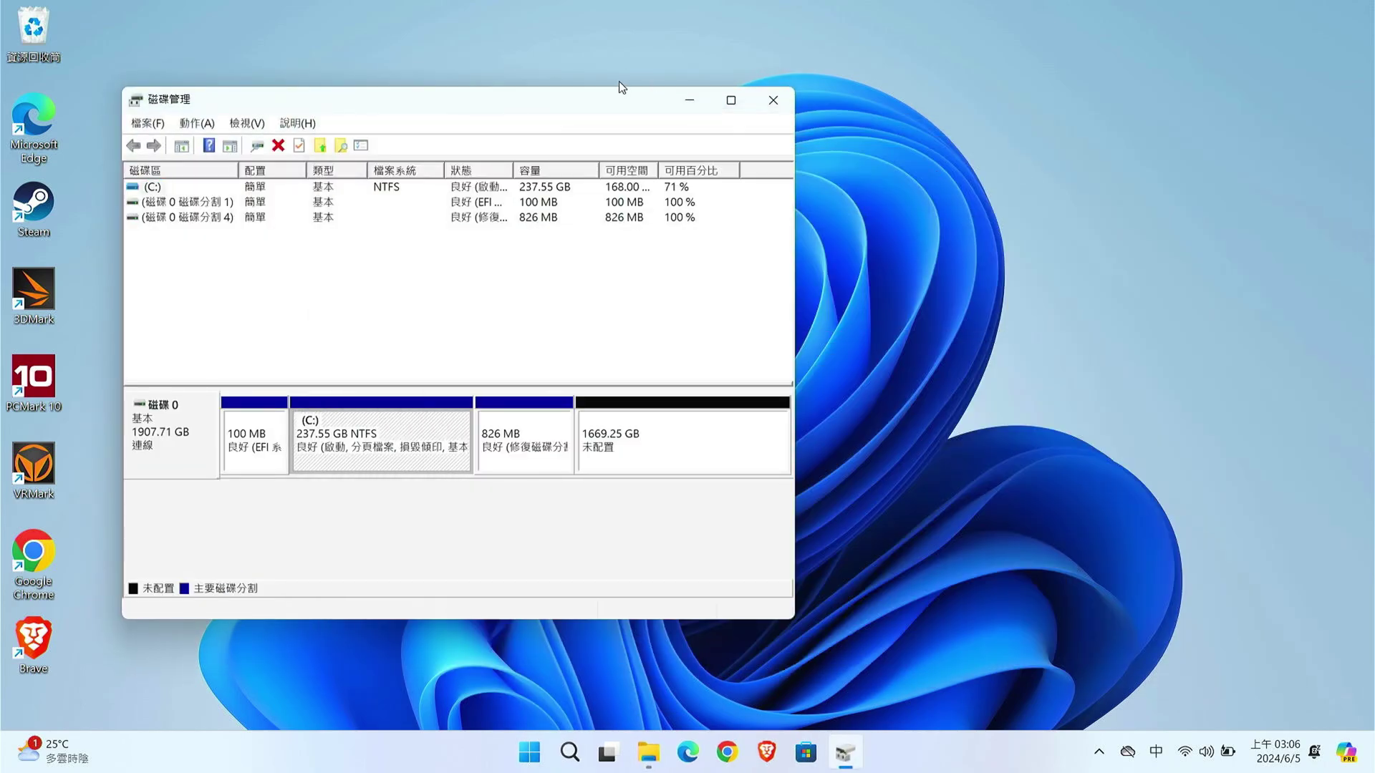
double_click(610, 100)
Step: Create a simple volume from the unallocated space with size 1709316 MB, drive letter D, NTFS, quick format and label 男人的D槽
click(1009, 342)
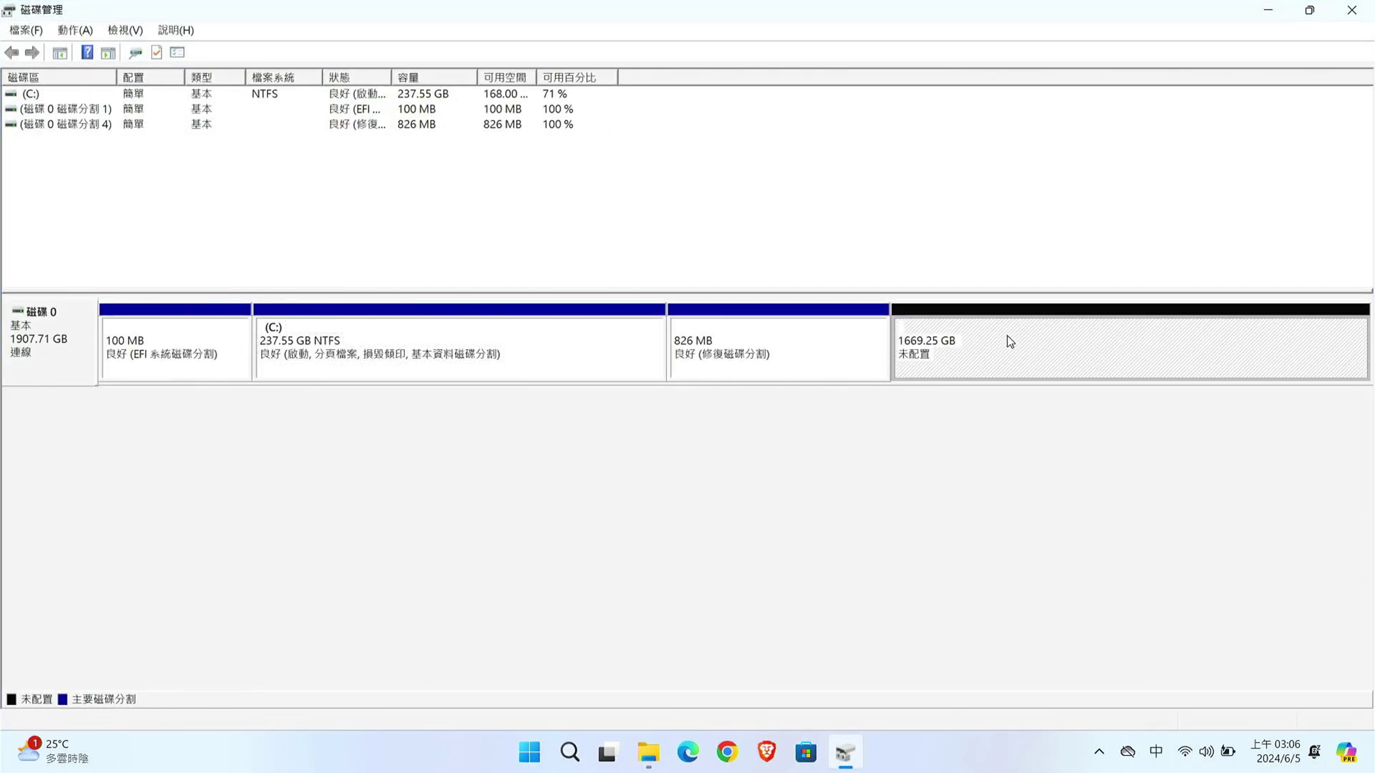
right_click(988, 346)
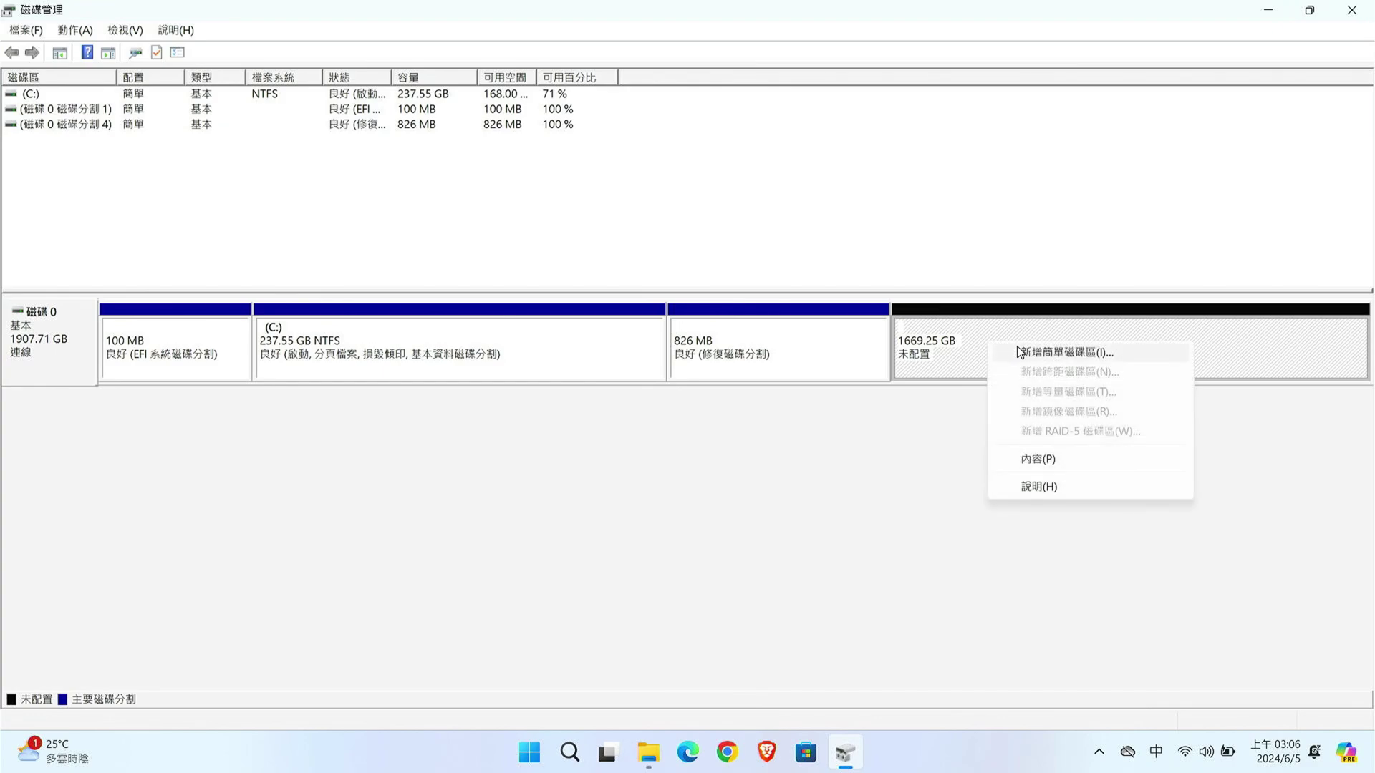
click(1025, 350)
click(401, 462)
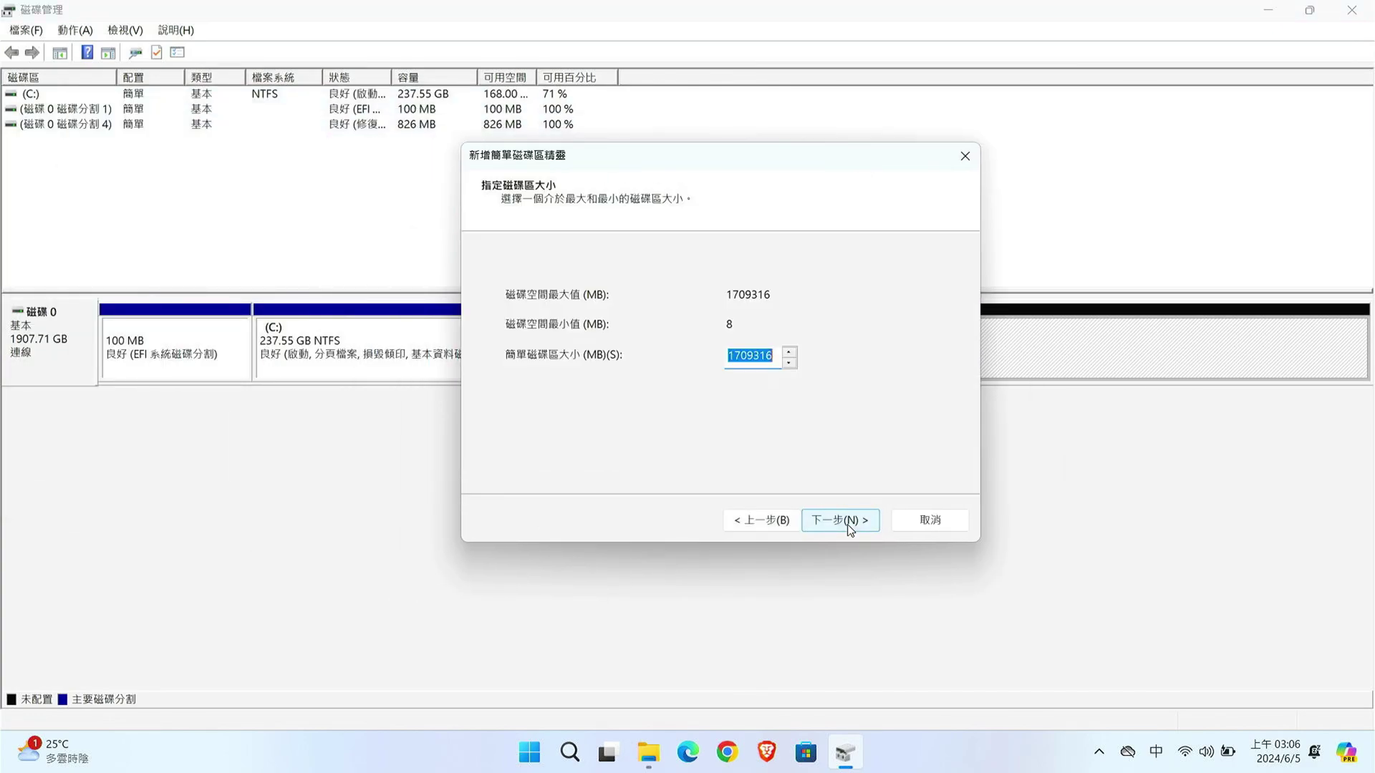
click(834, 518)
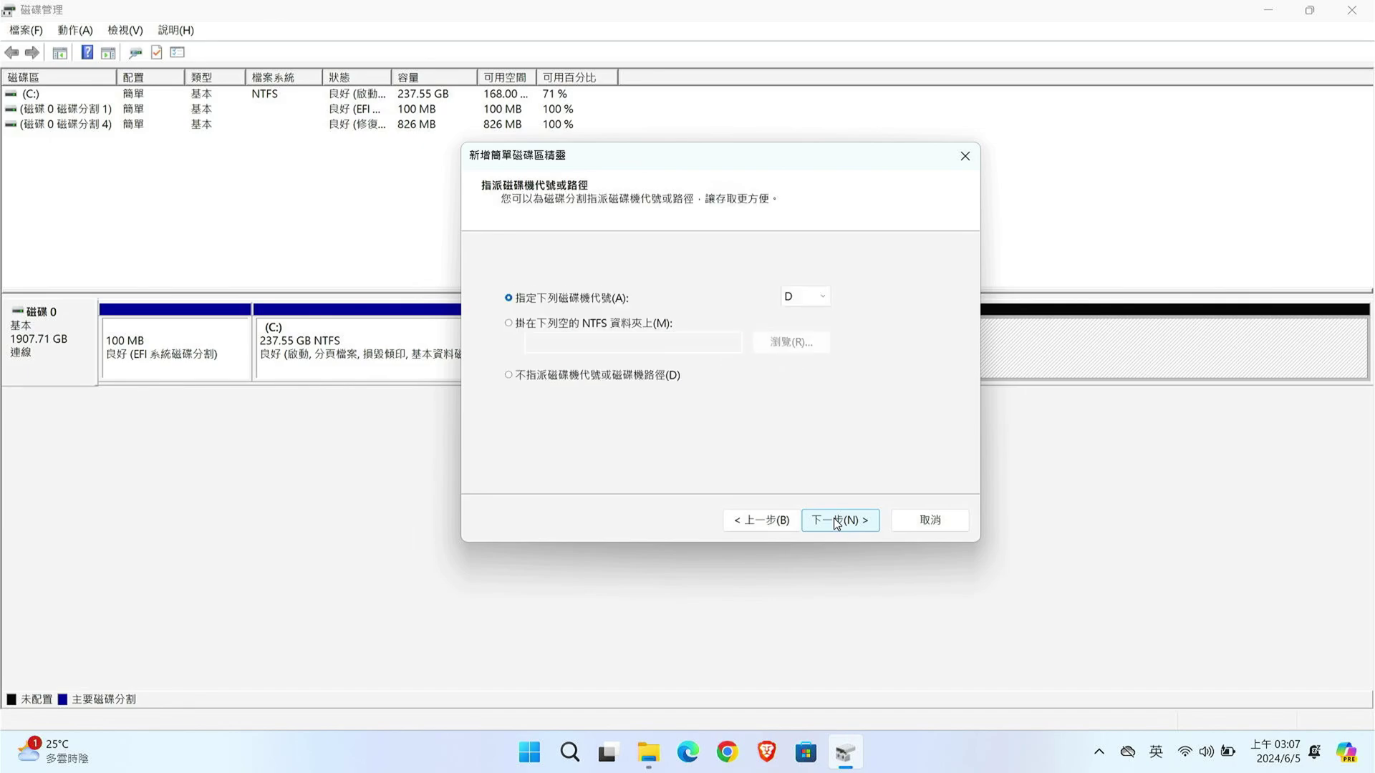
click(834, 517)
double_click(780, 397)
text(男人的D槽)
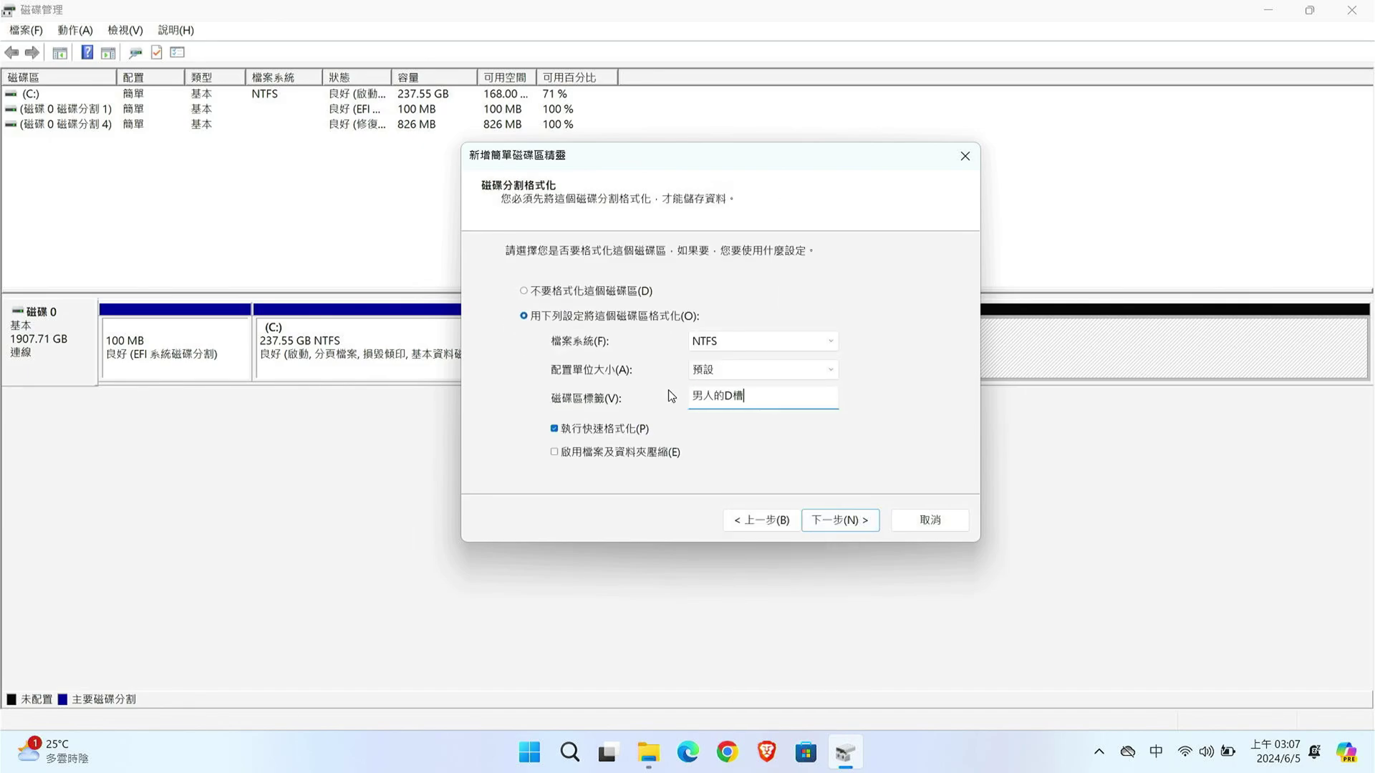
click(840, 520)
click(842, 519)
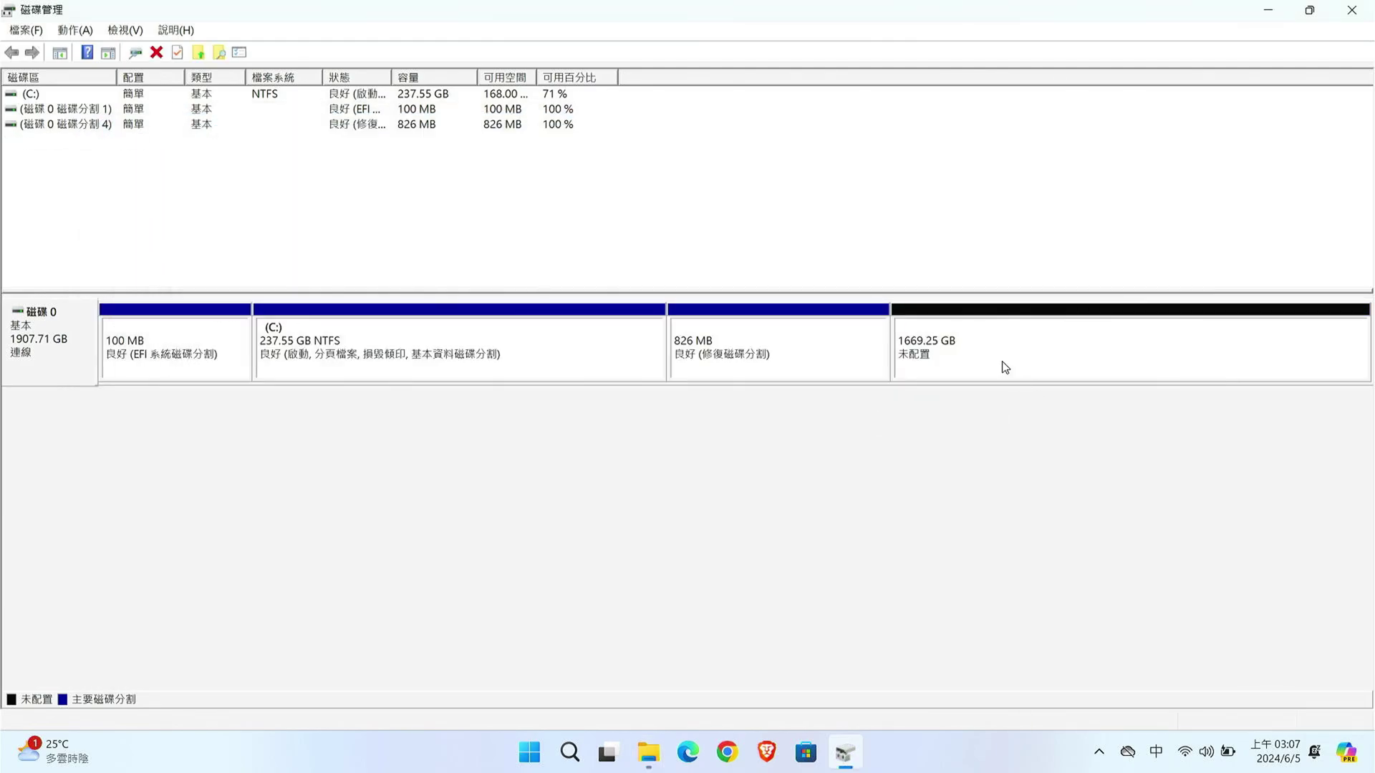
Step: Check whether Disk Management offers to extend the C: volume
click(468, 358)
right_click(475, 334)
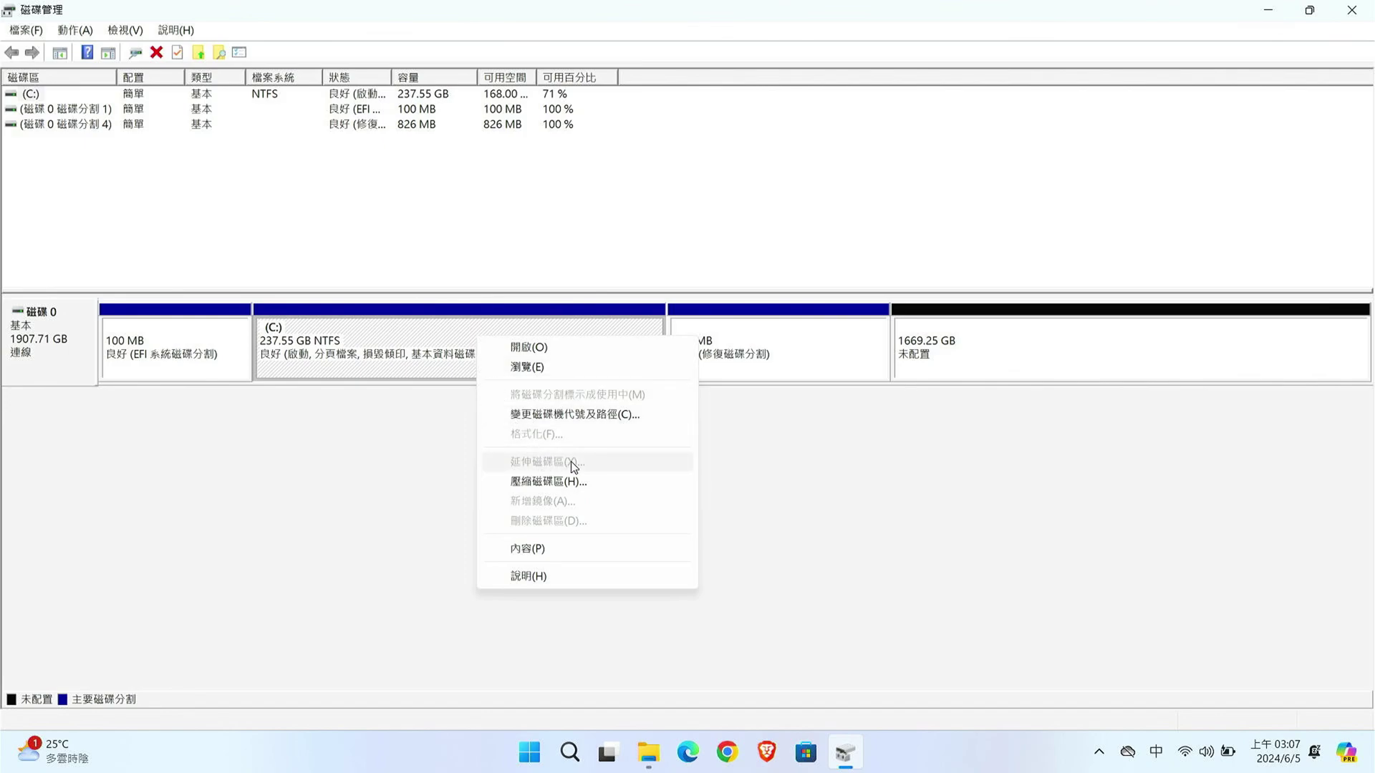
click(375, 445)
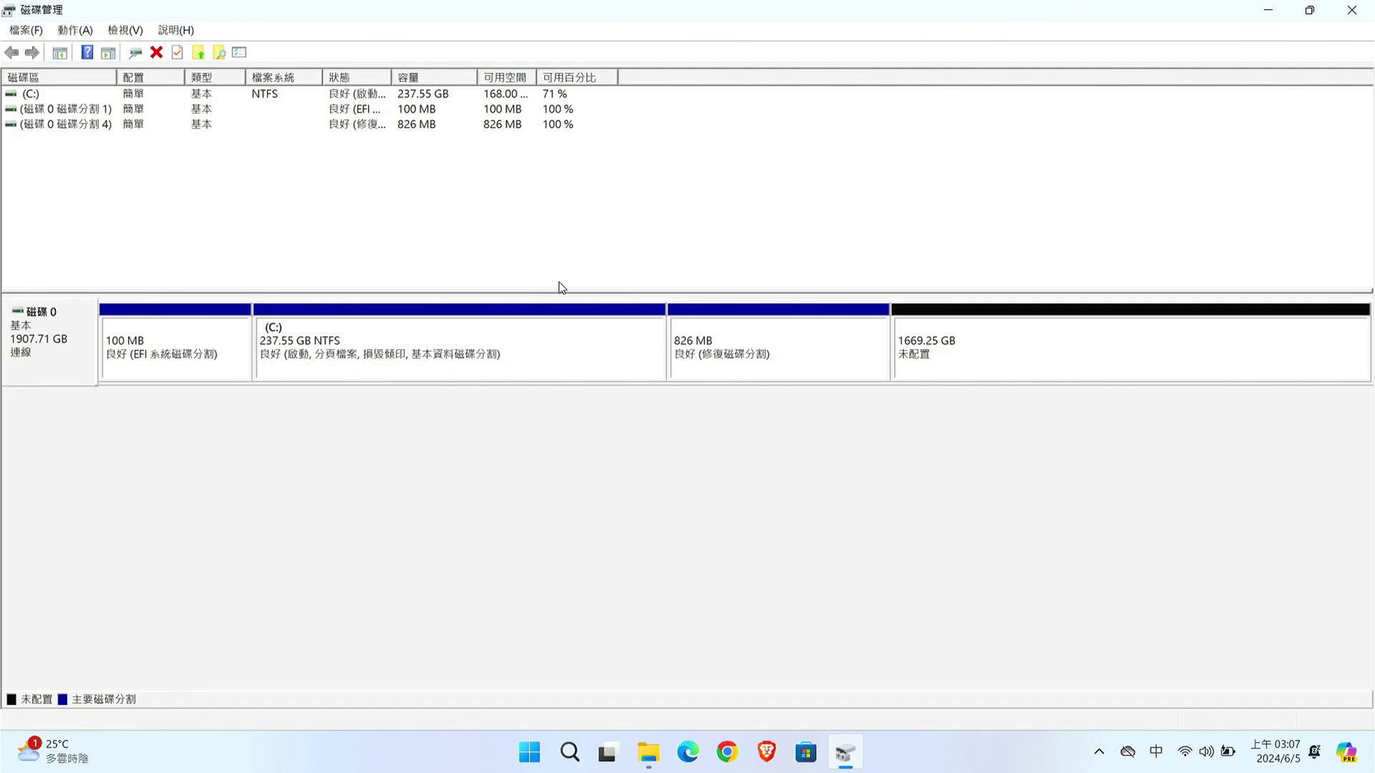
Step: Minimize Disk Management, open DiskGenius, and set up expanding partition C: with the 1669.3GB of free space
click(1282, 12)
drag(648, 118, 647, 287)
double_click(648, 286)
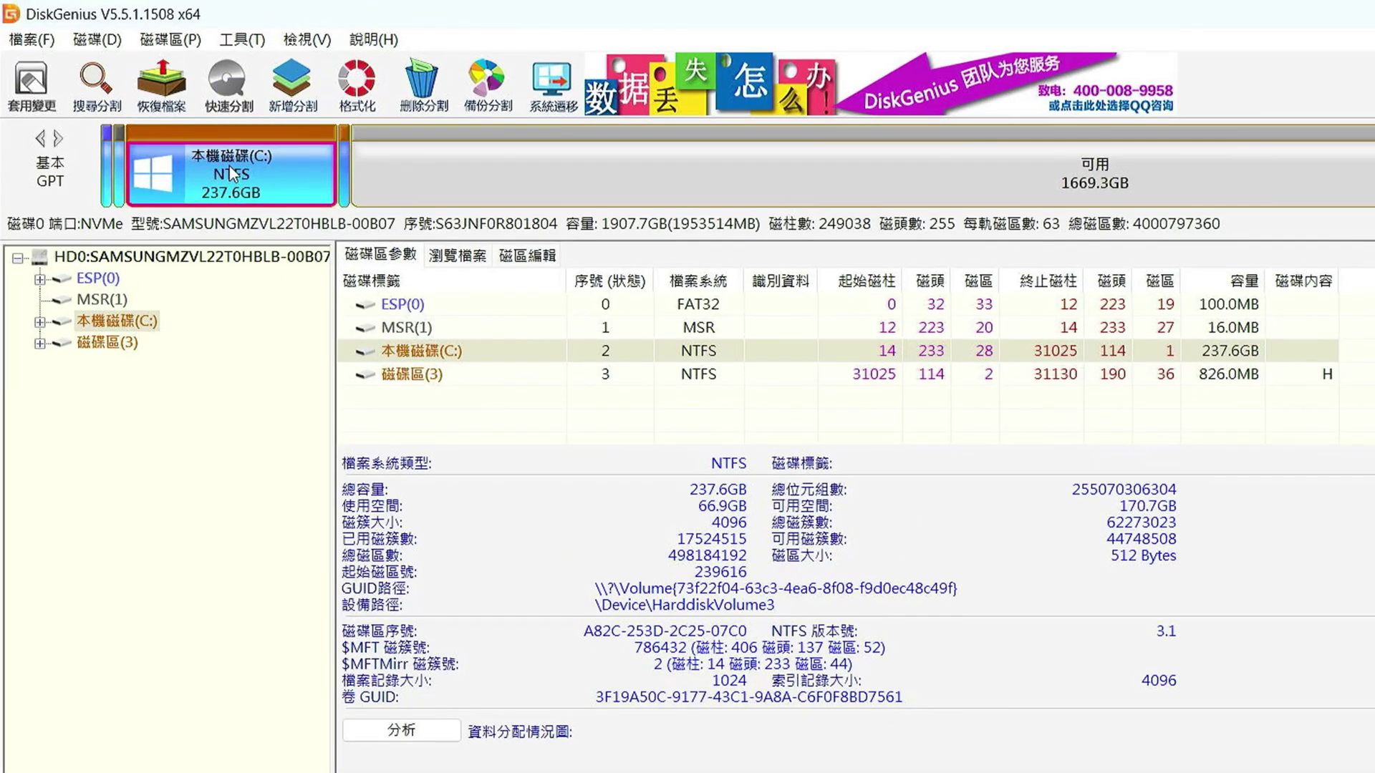
right_click(230, 172)
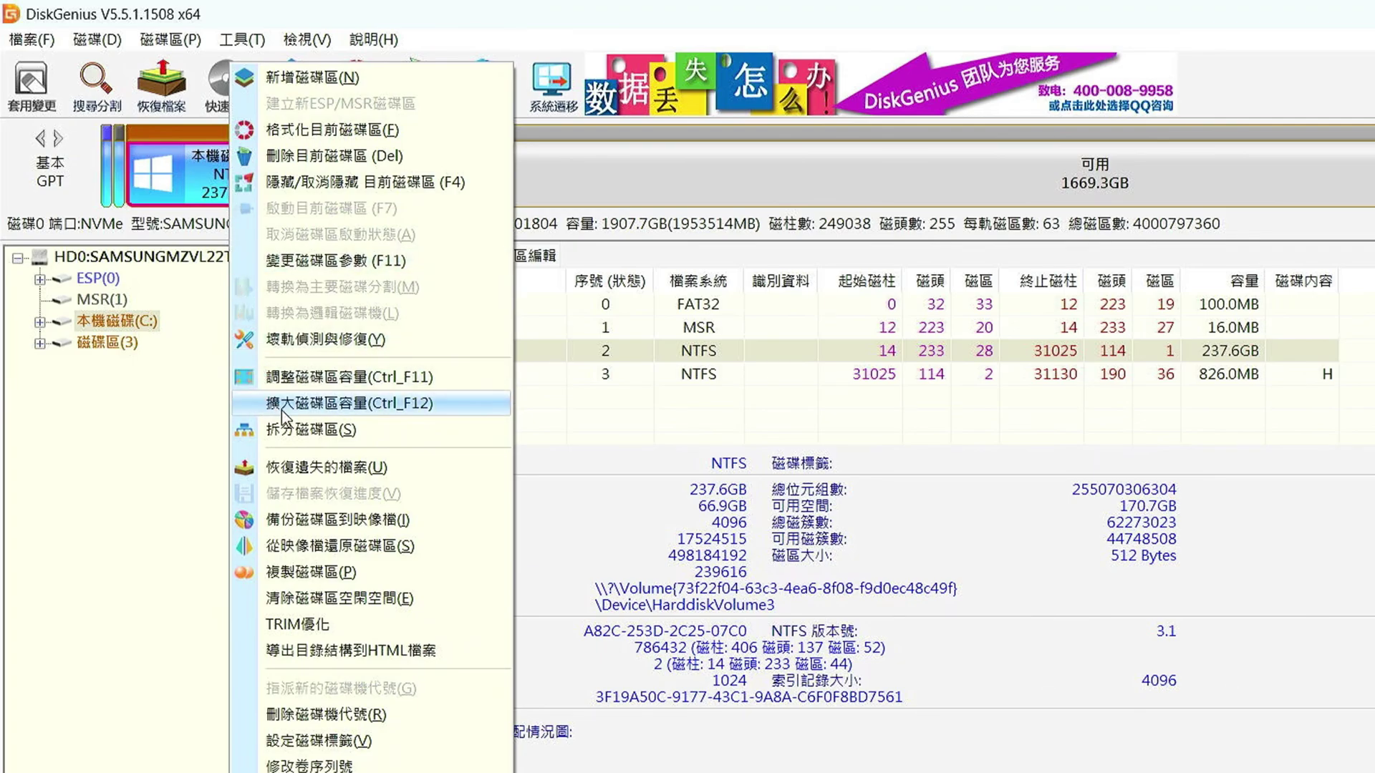
click(432, 405)
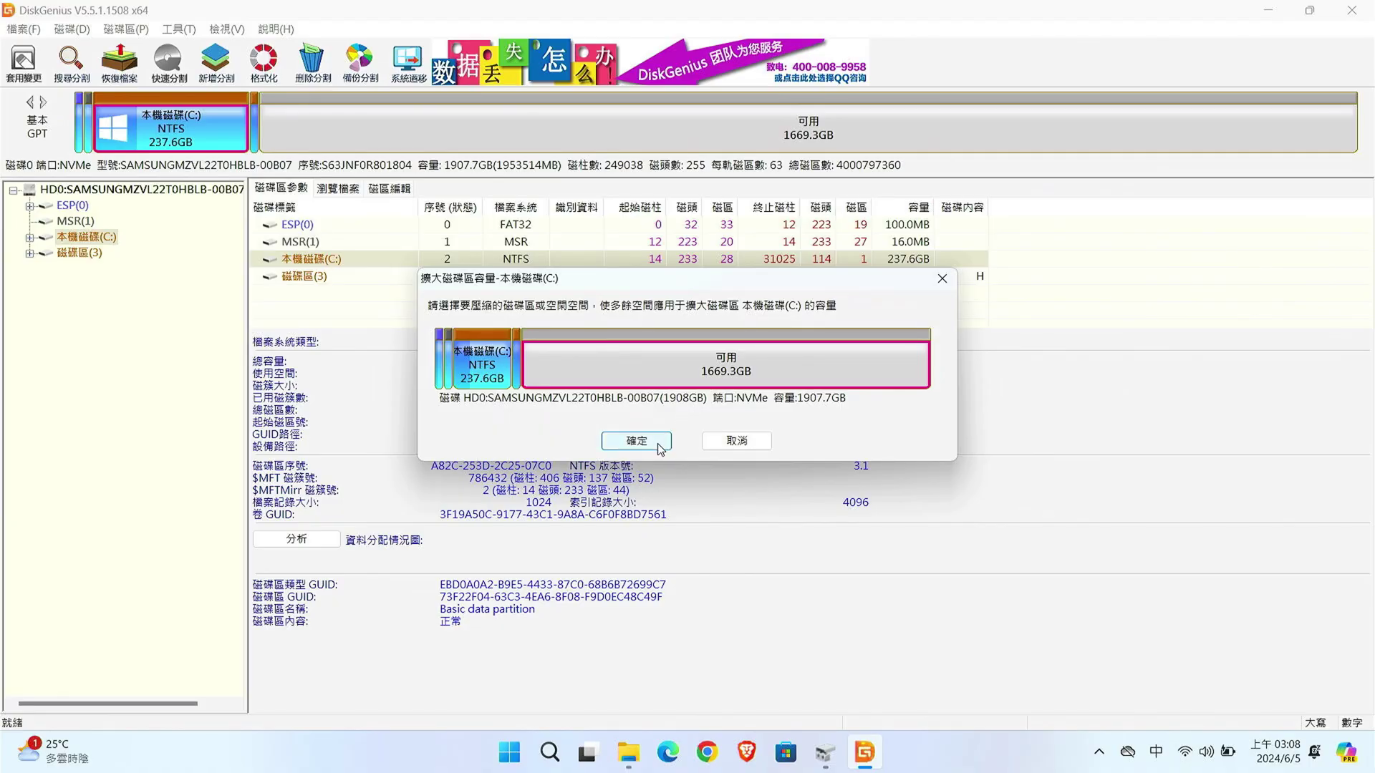
click(659, 446)
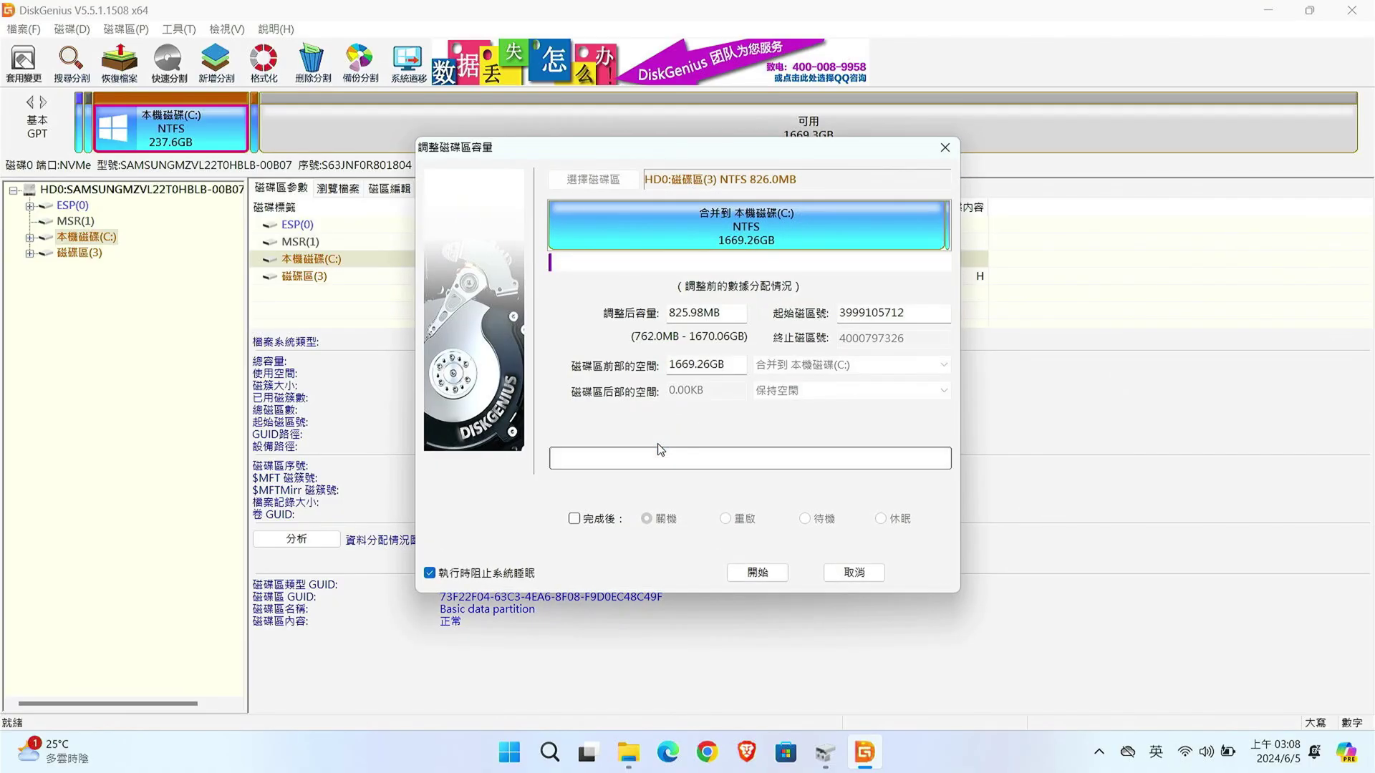
Step: Start the C: partition expansion, accept the risk warnings, and restart into Windows PE with a Windows reboot on completion
click(757, 572)
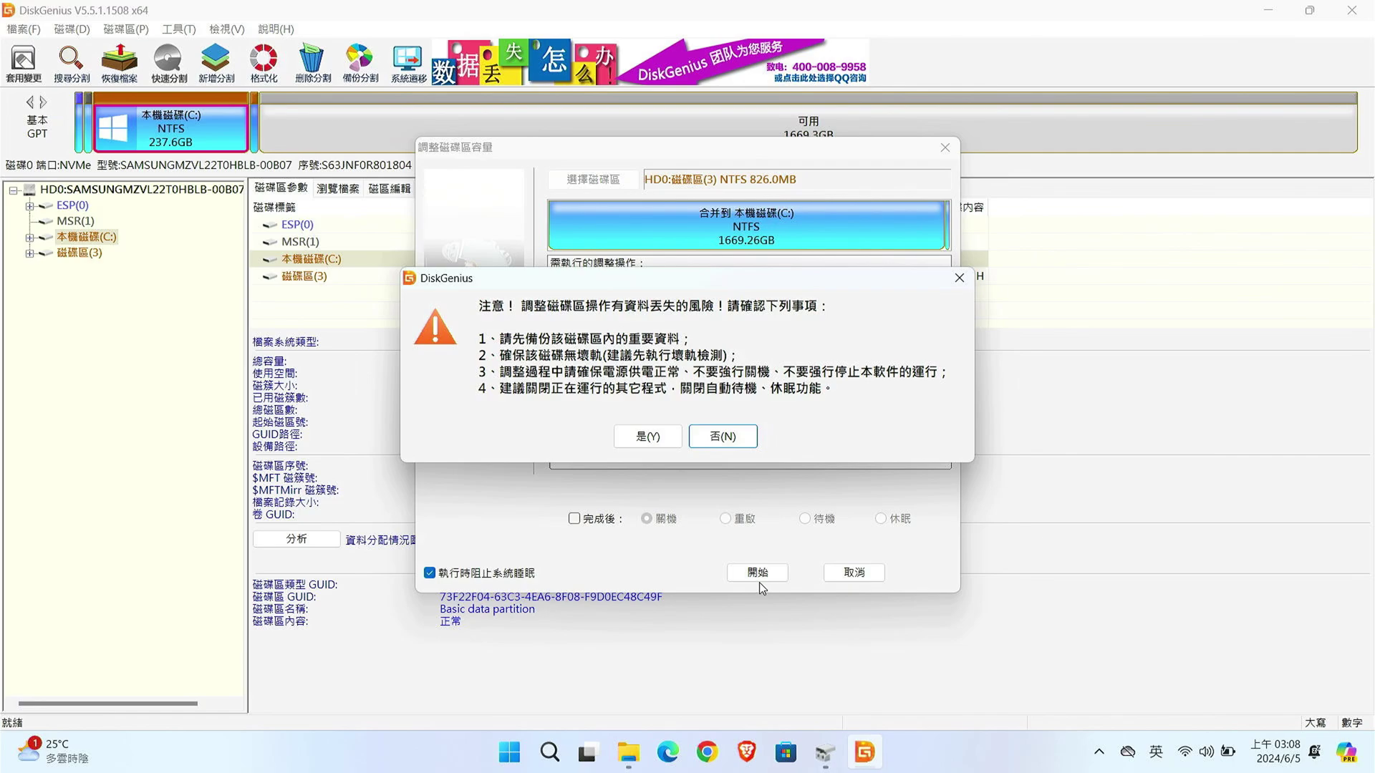
click(655, 445)
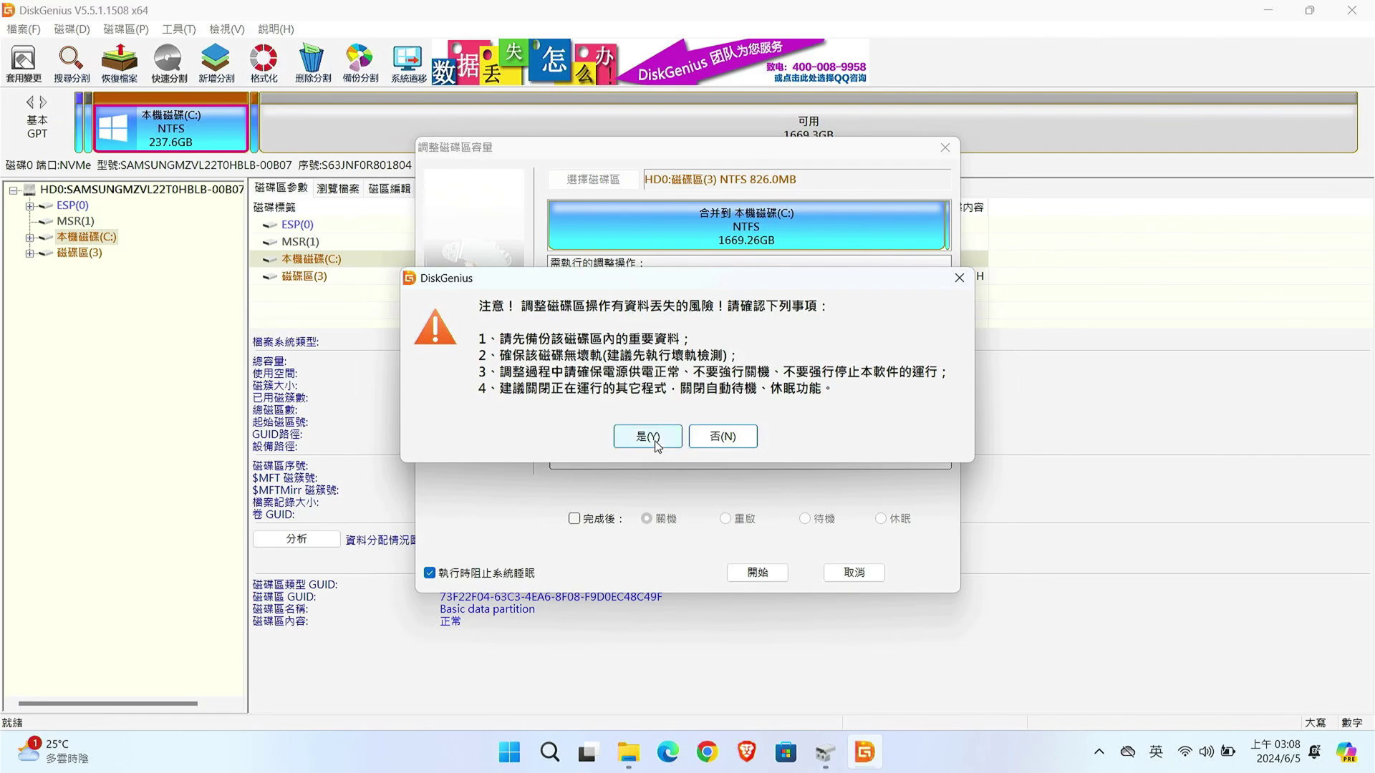
click(655, 442)
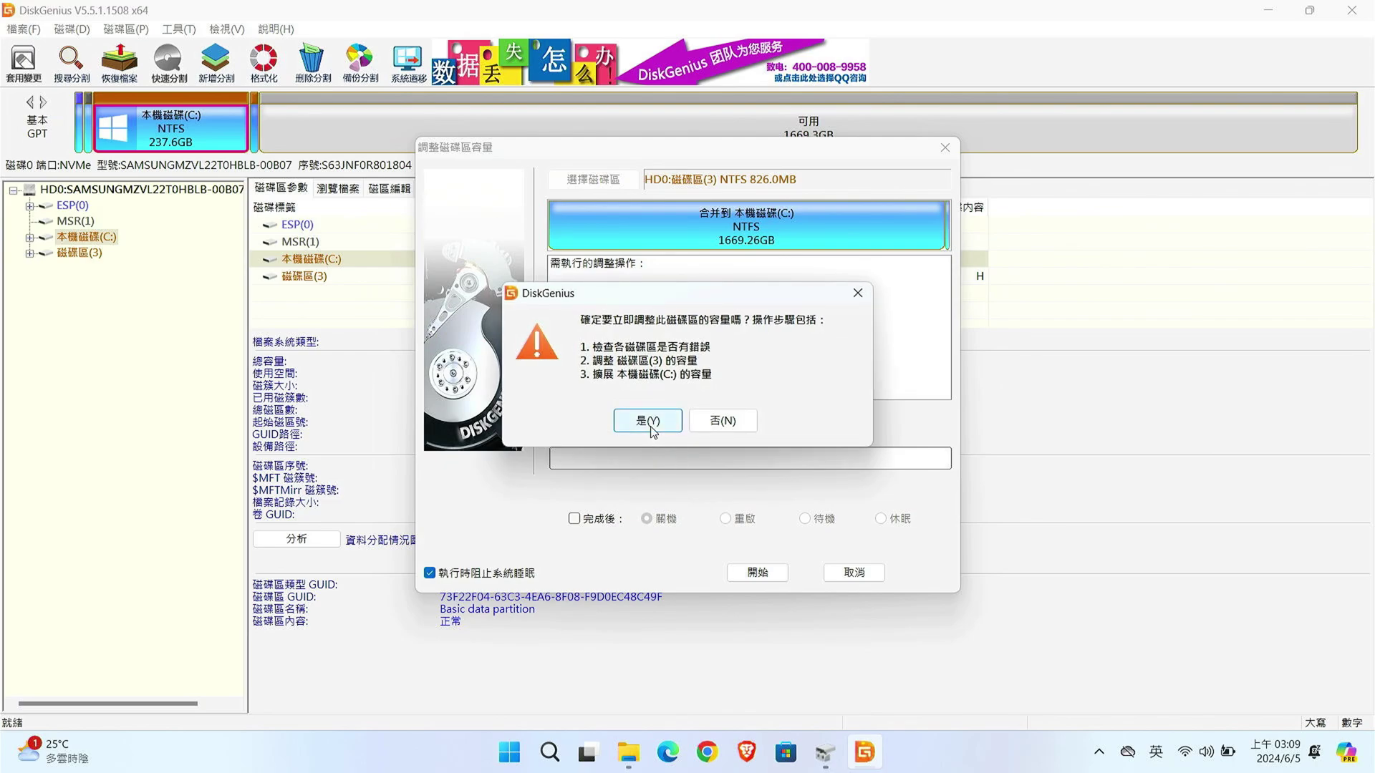
click(648, 422)
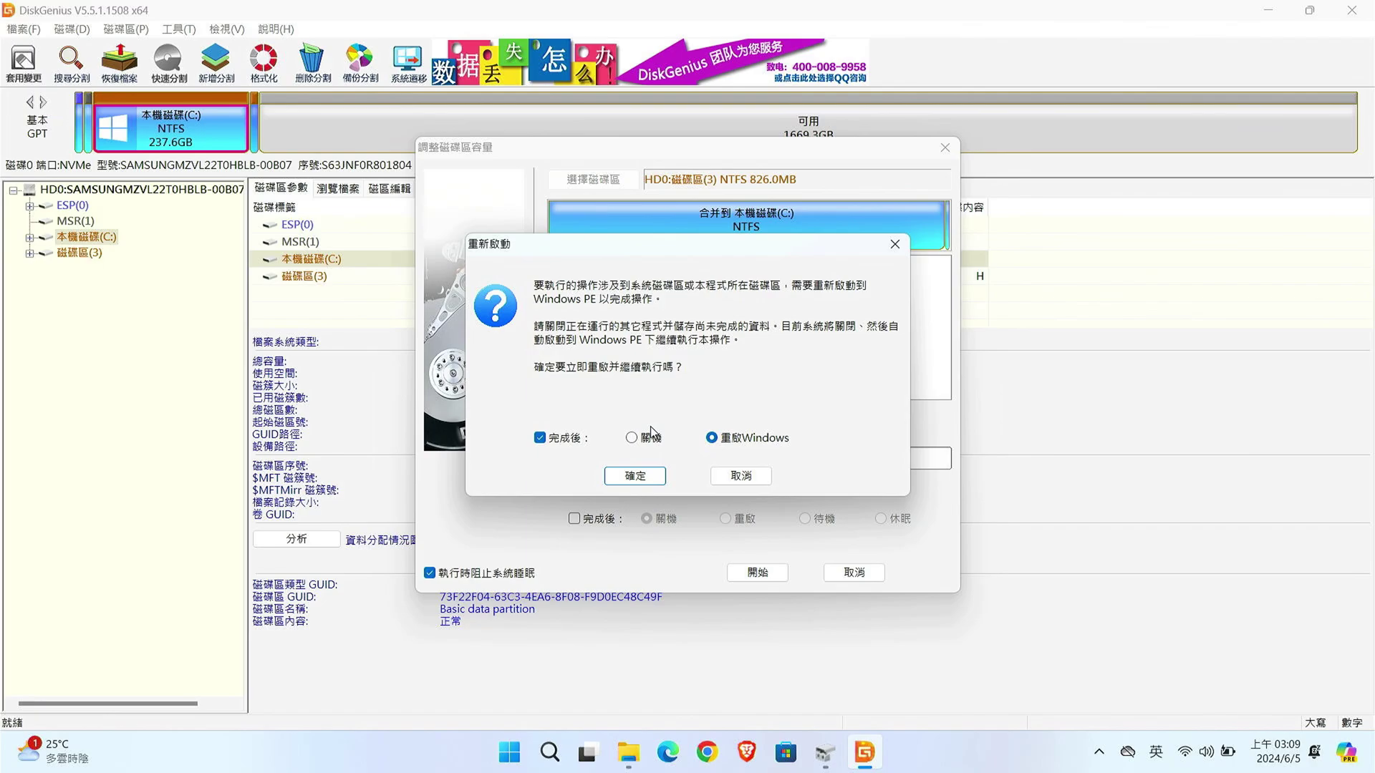
click(635, 477)
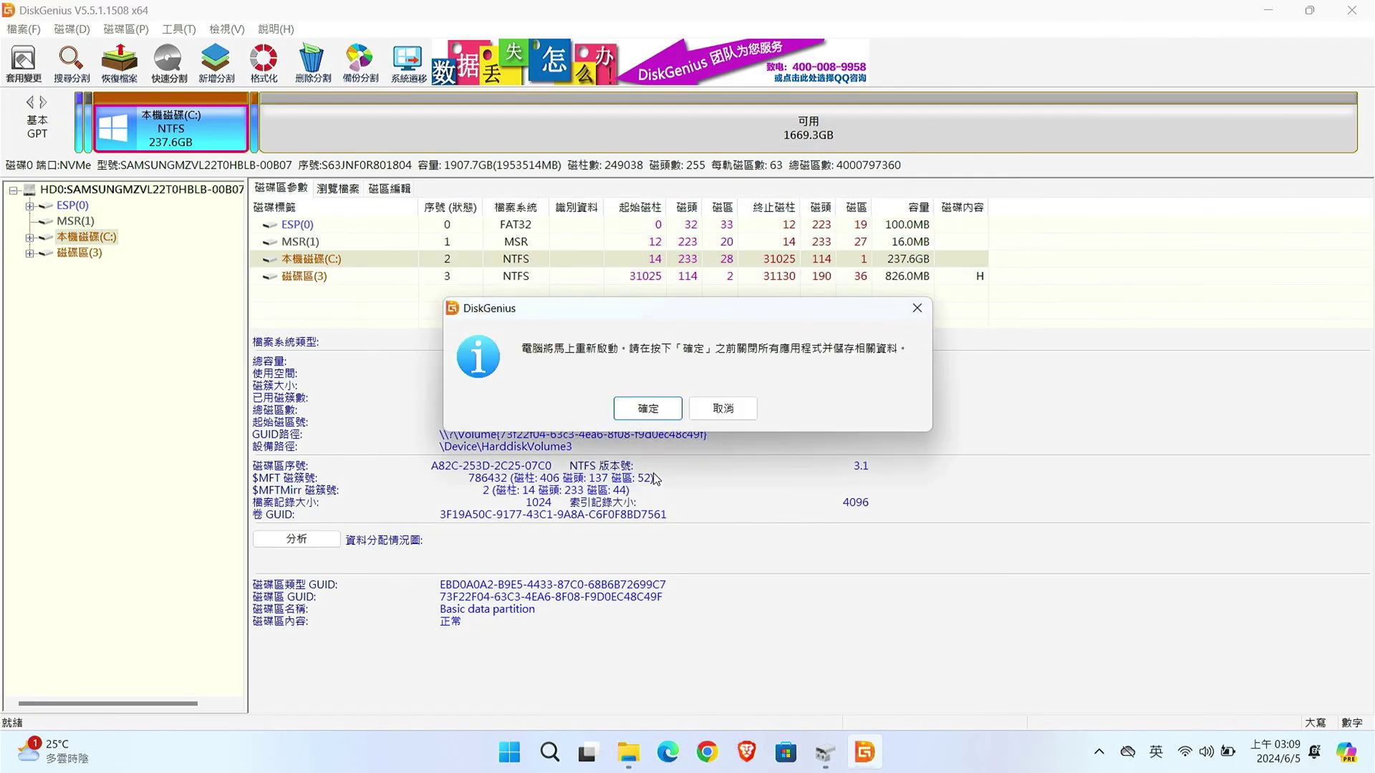
click(643, 426)
Step: Open Disk Management maximized and inspect the expanded C: volume and the recovery partition on disk 0
click(510, 578)
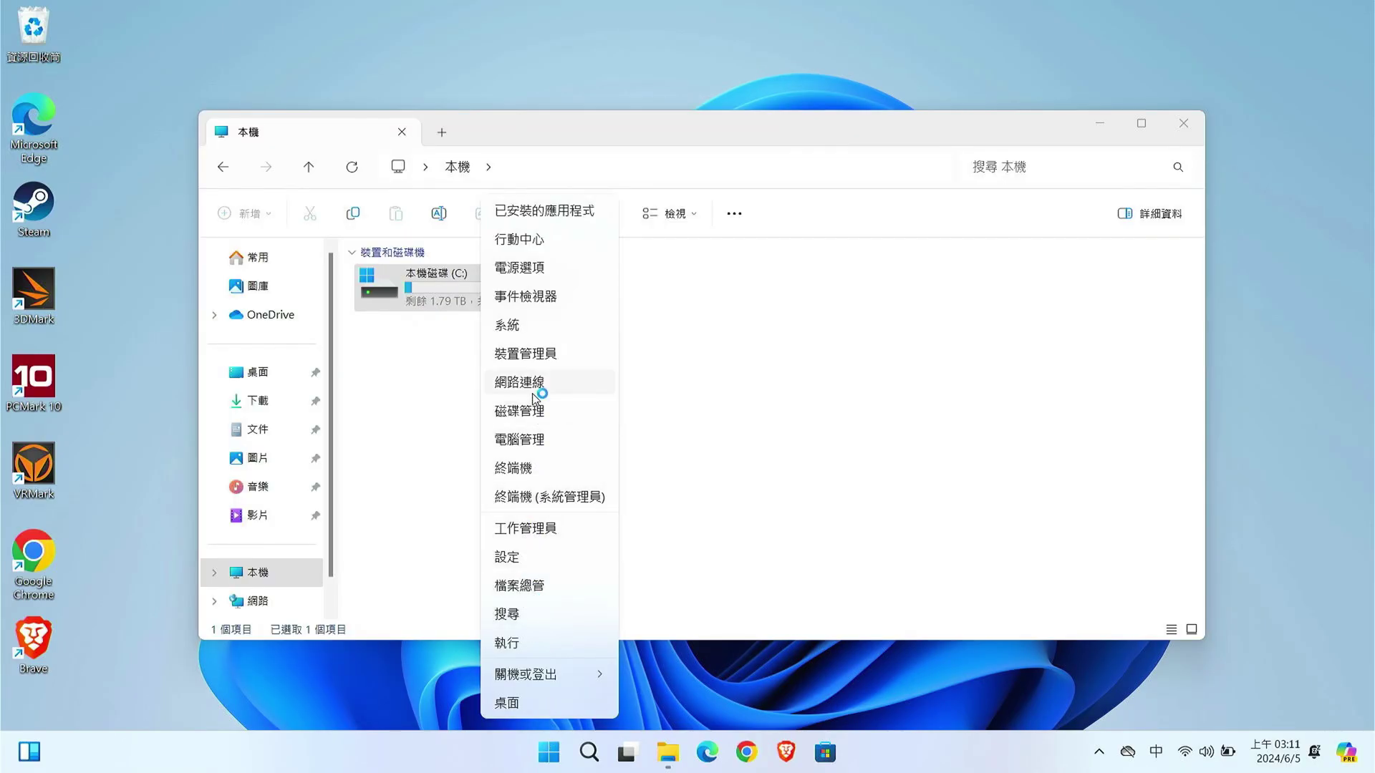
click(533, 410)
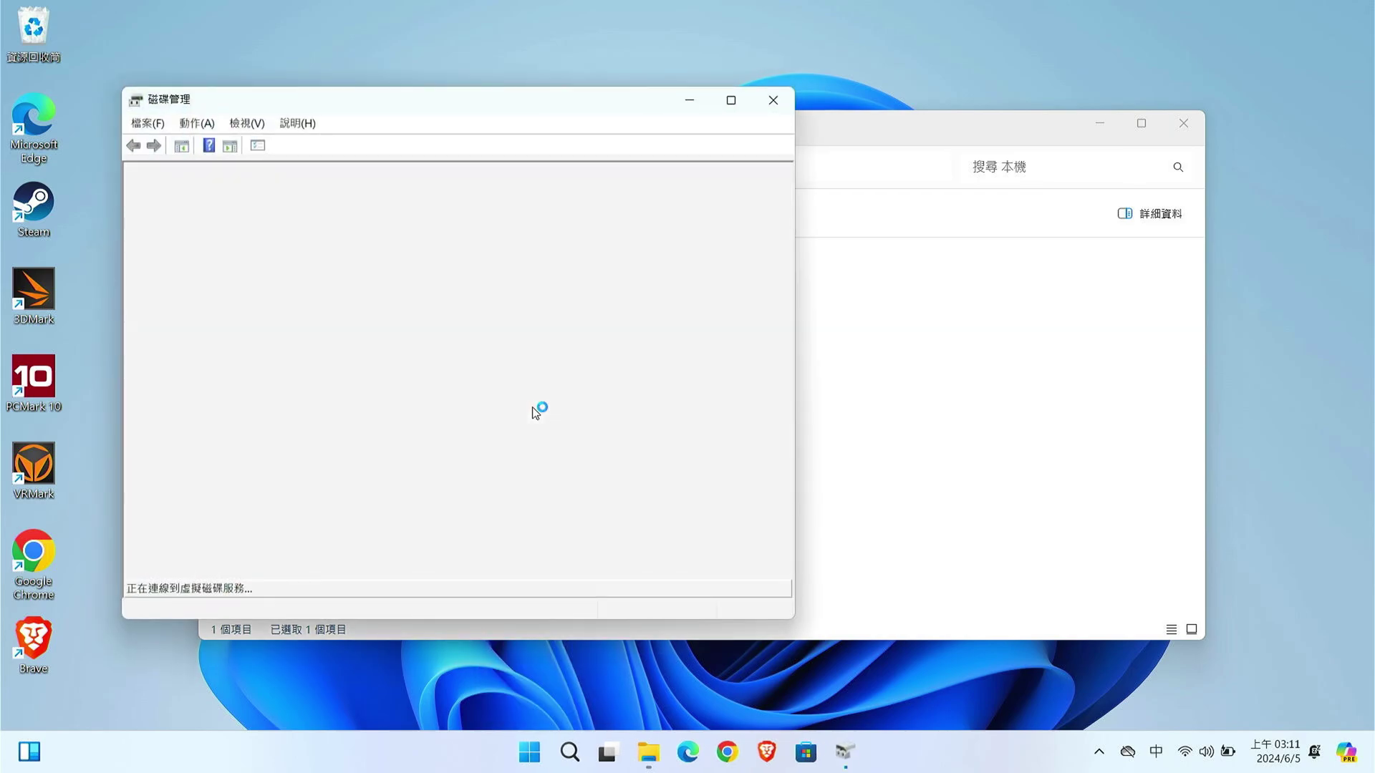
click(729, 102)
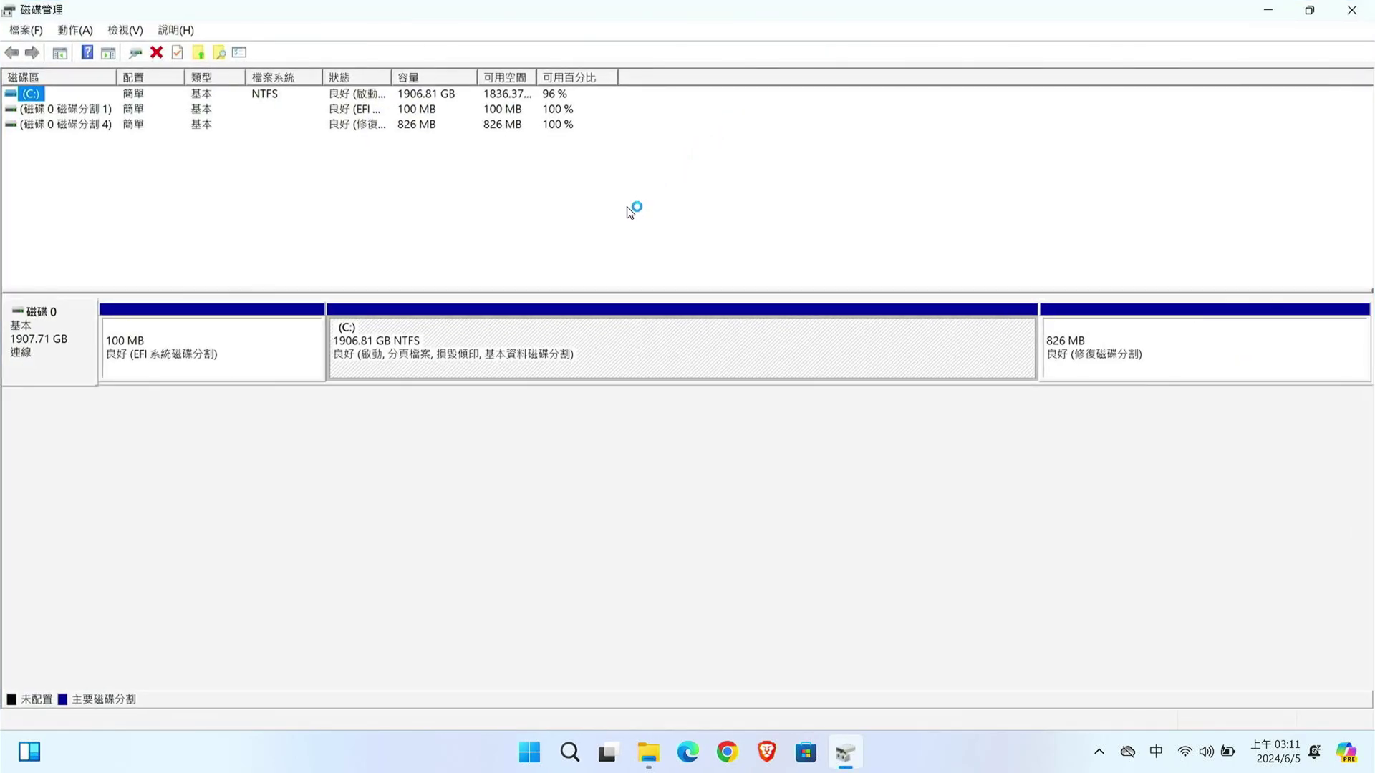
click(1114, 340)
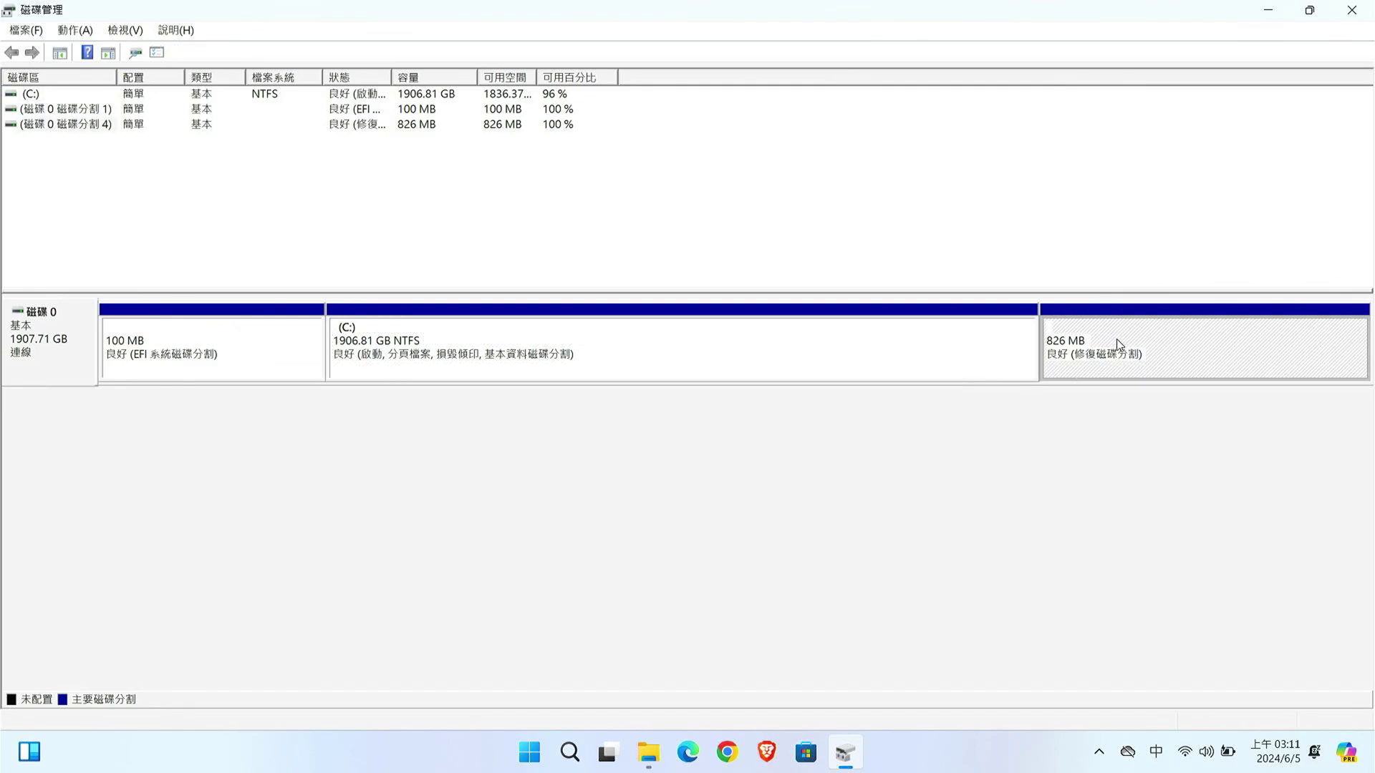
click(558, 365)
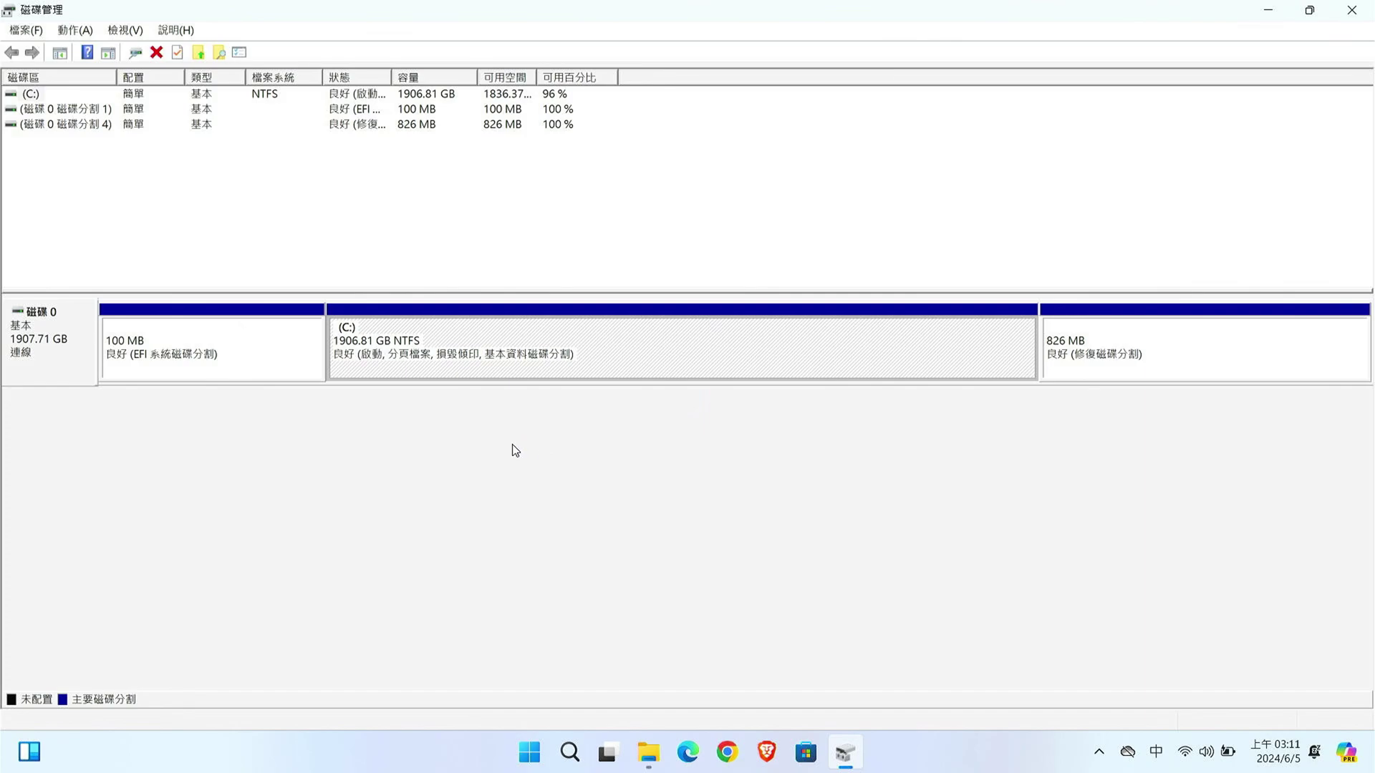
Step: Shrink the C: volume by 300000 MB and select the resulting unallocated space
right_click(576, 334)
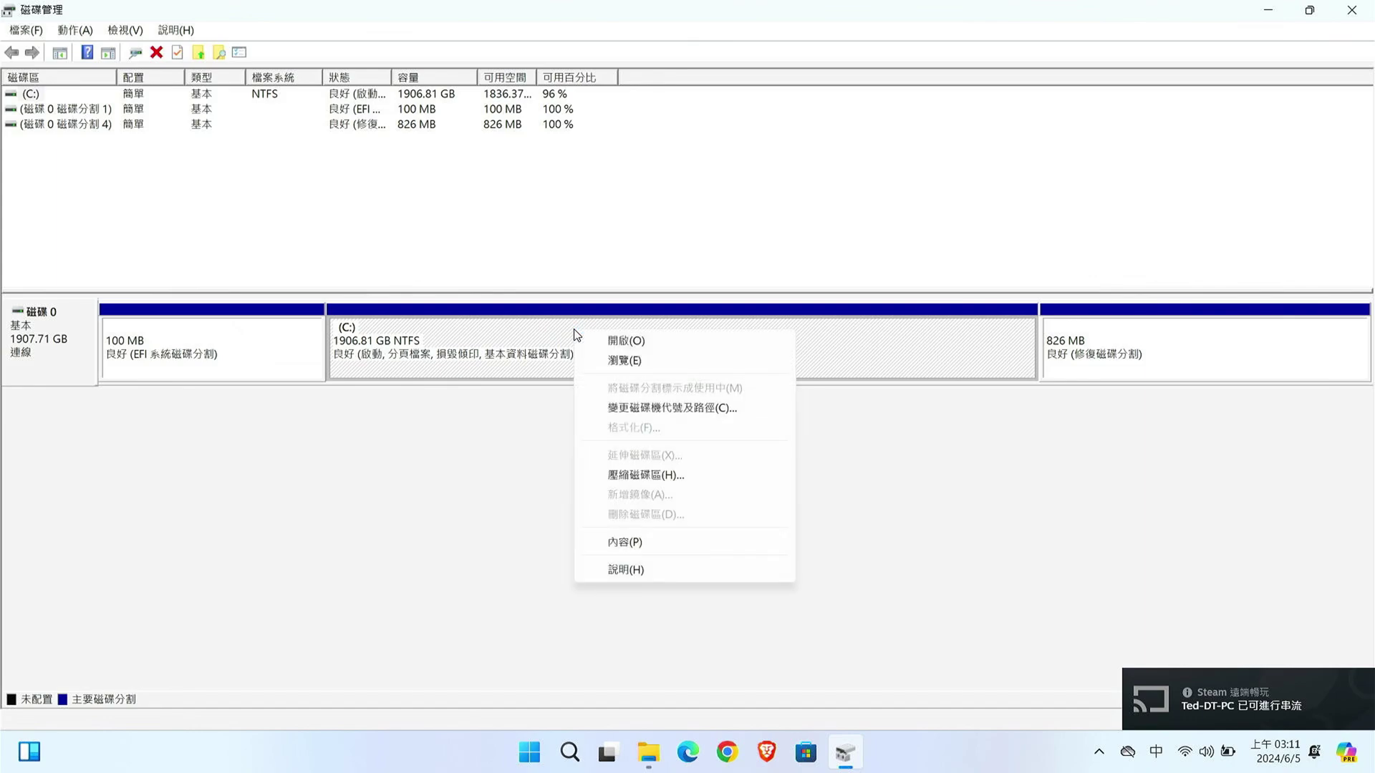
click(612, 475)
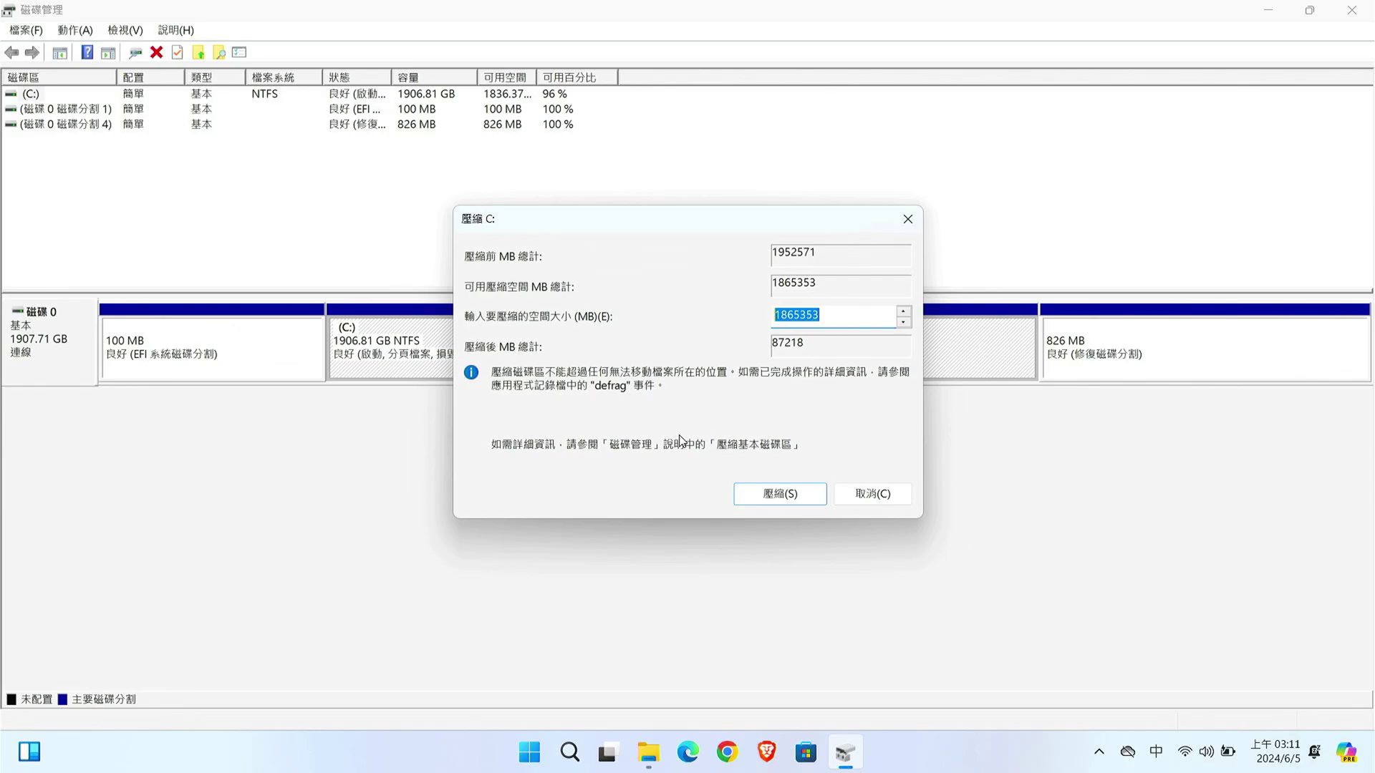
text(300000)
click(809, 492)
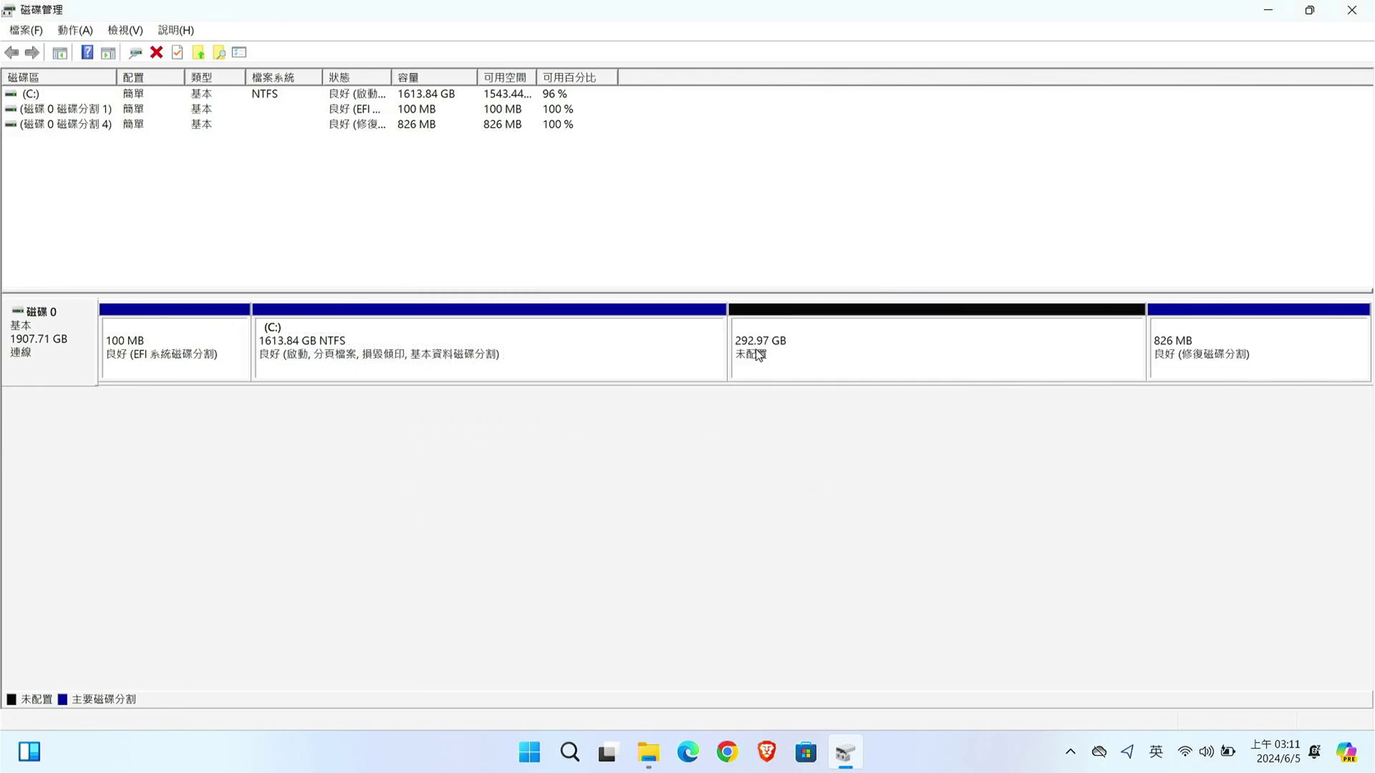
click(799, 346)
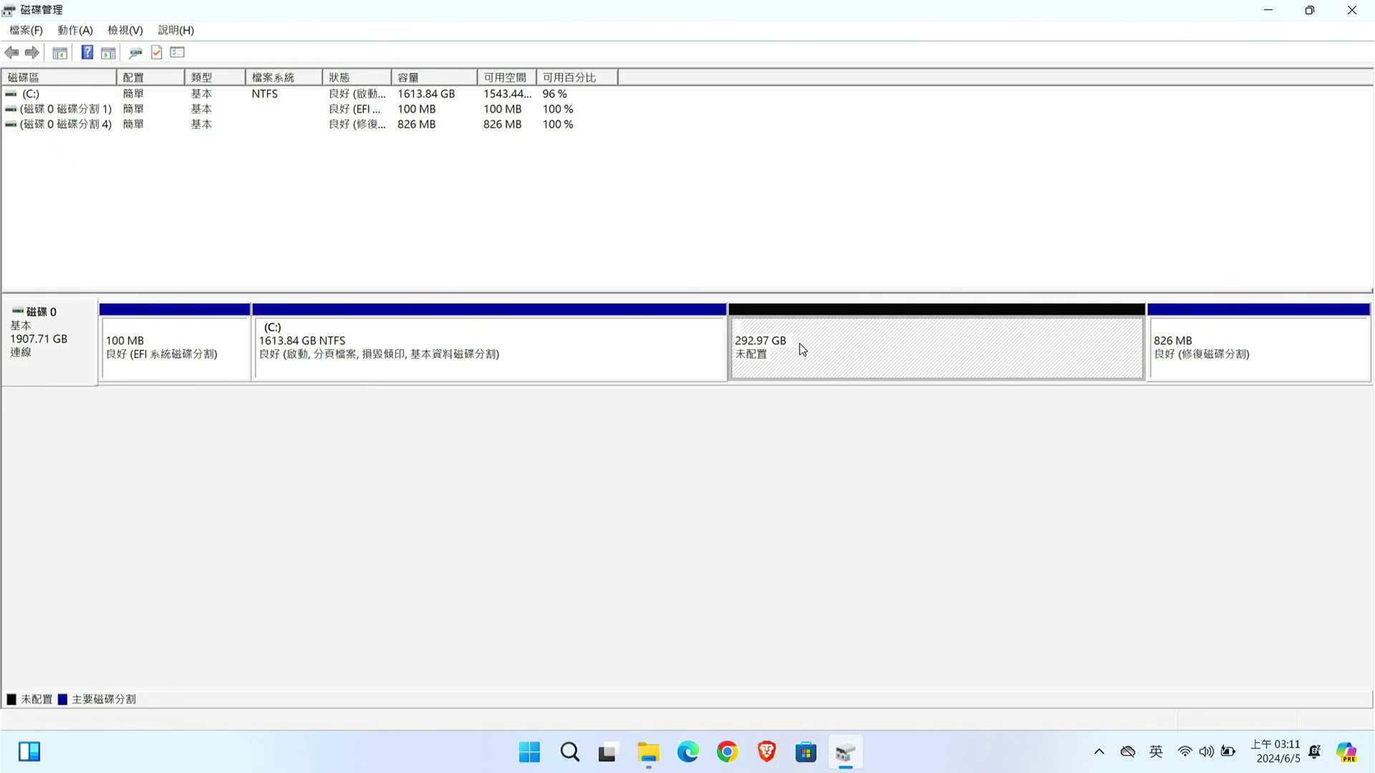